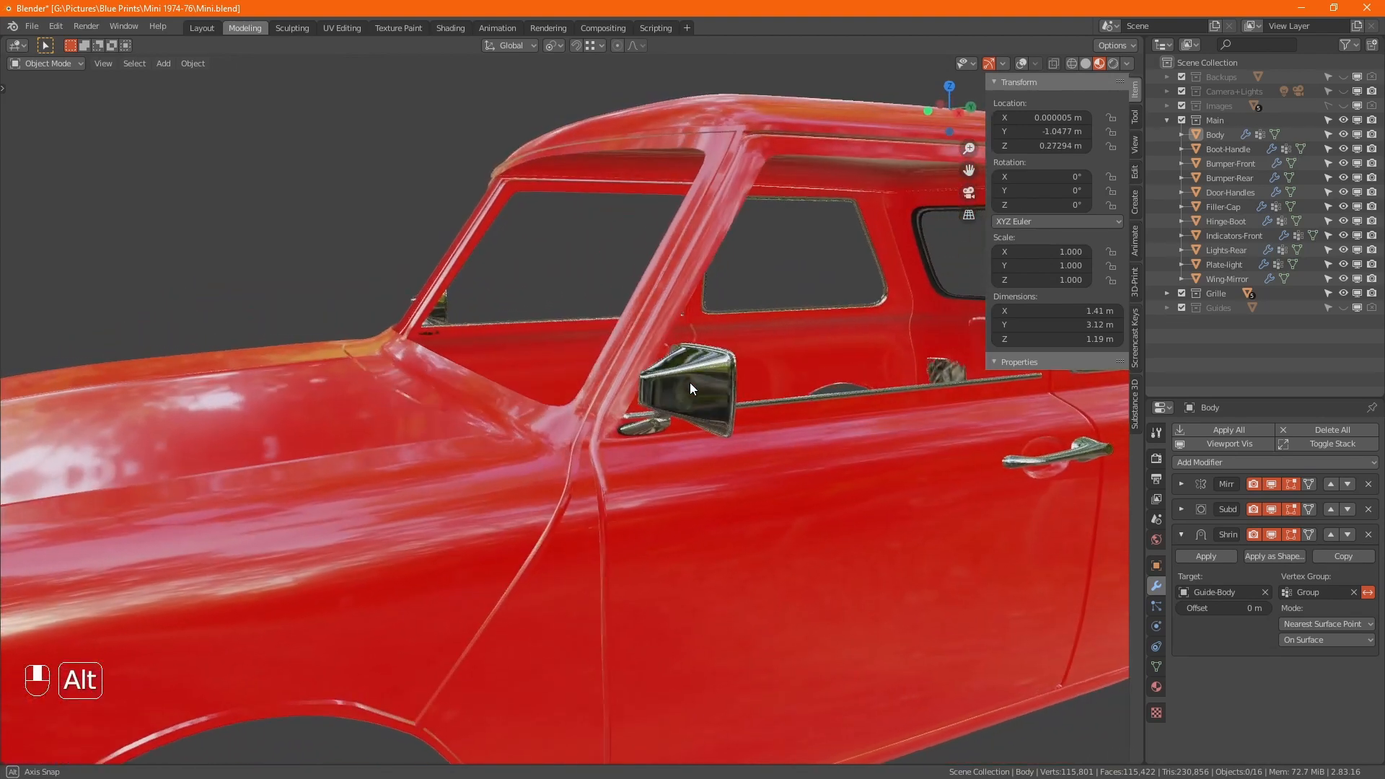
Step: Switch the viewport to solid shading, select the car body and turn on the viewport overlays
{"action": "left_click", "coordinate": [1086, 63]}
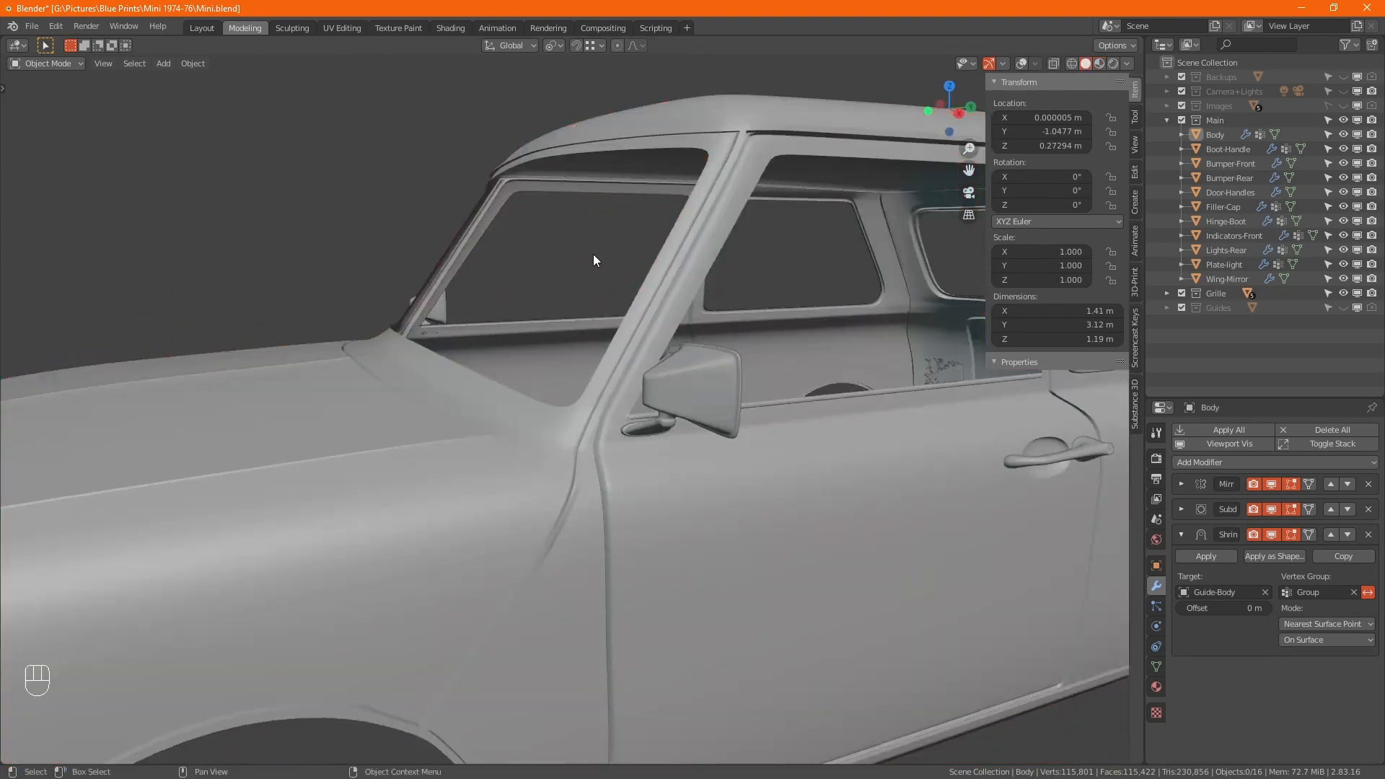
{"action": "left_click", "coordinate": [650, 266]}
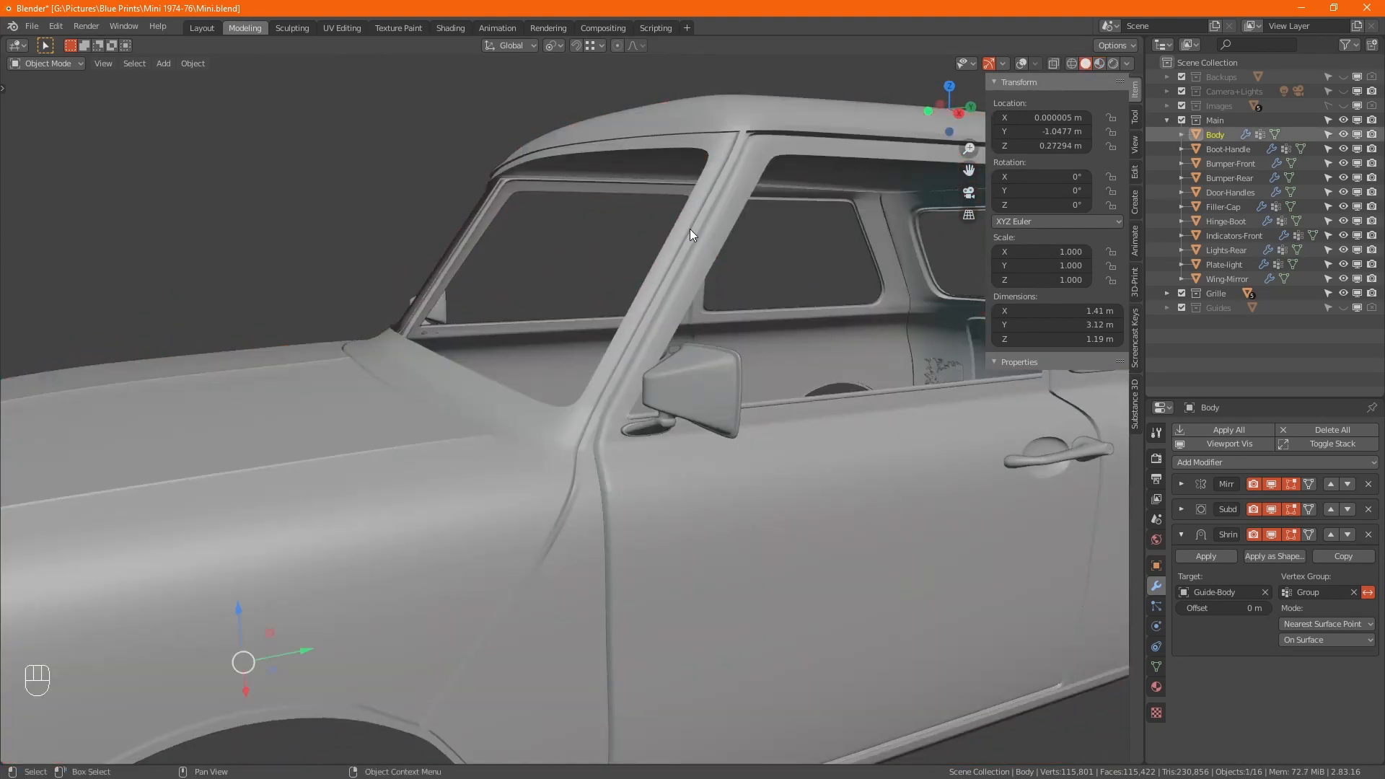
{"action": "left_click", "coordinate": [1023, 64]}
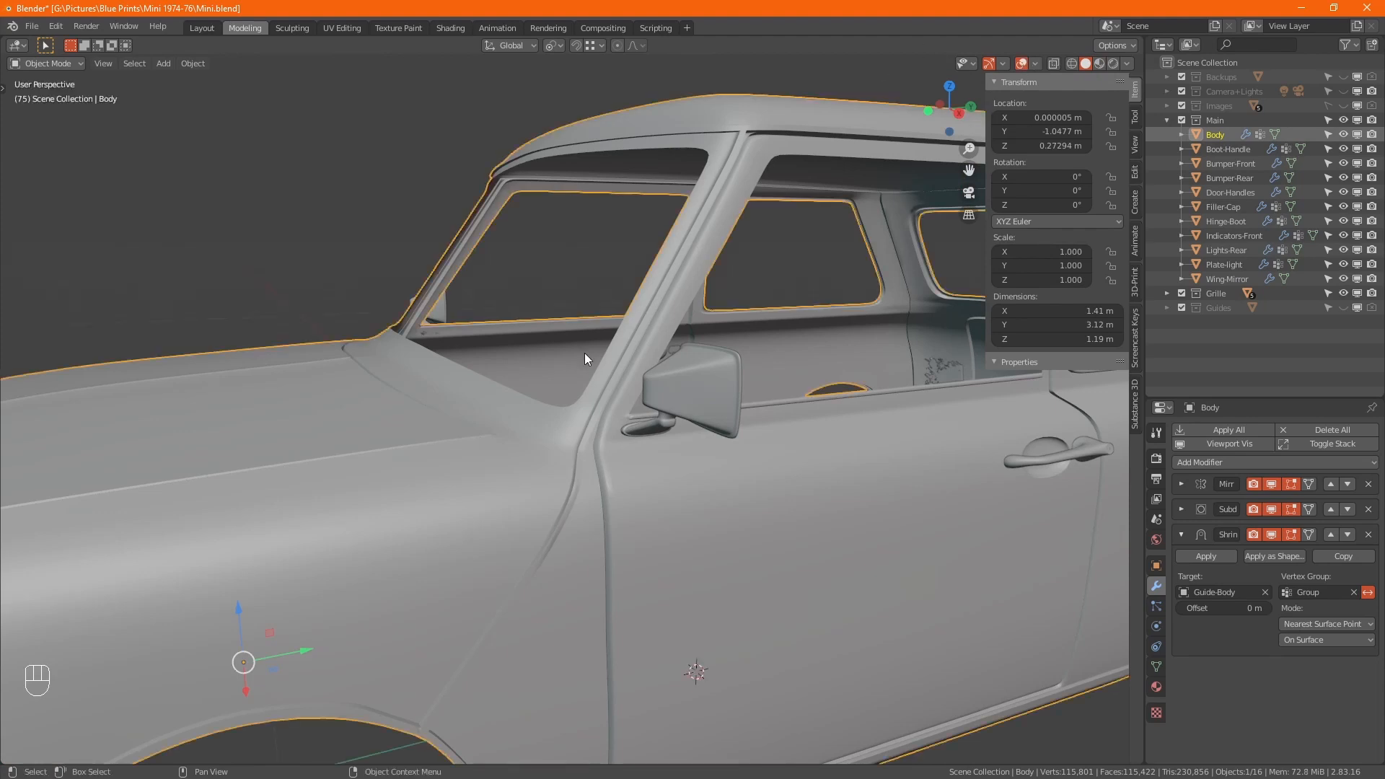
{"action": "middle_click_drag", "start_coordinate": [586, 353], "coordinate": [628, 375], "text": "alt"}
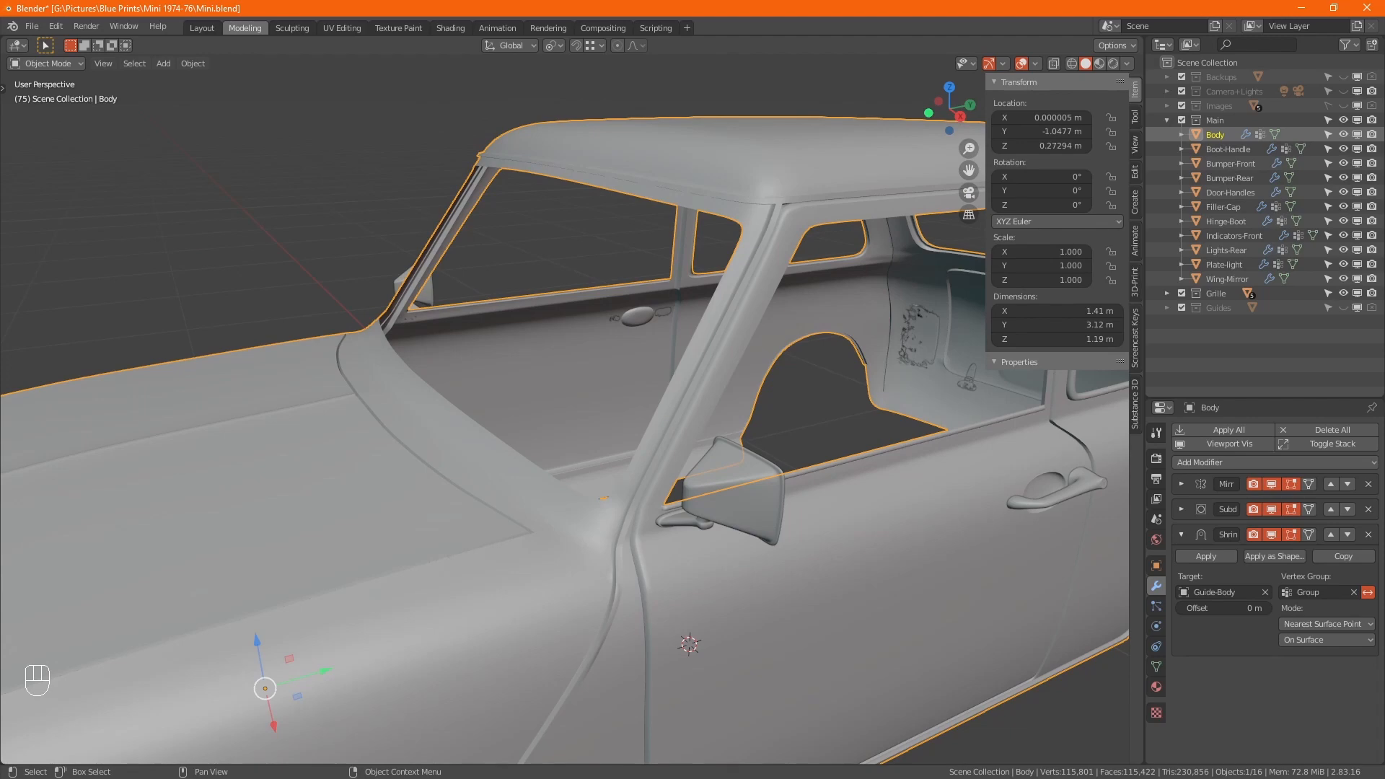
Step: Switch to the reference photo board and examine the windscreen surround on the orange Mini's front photo
{"action": "key", "text": "alt+Tab"}
{"action": "scroll", "coordinate": [742, 527], "scroll_direction": "up", "scroll_amount": 2}
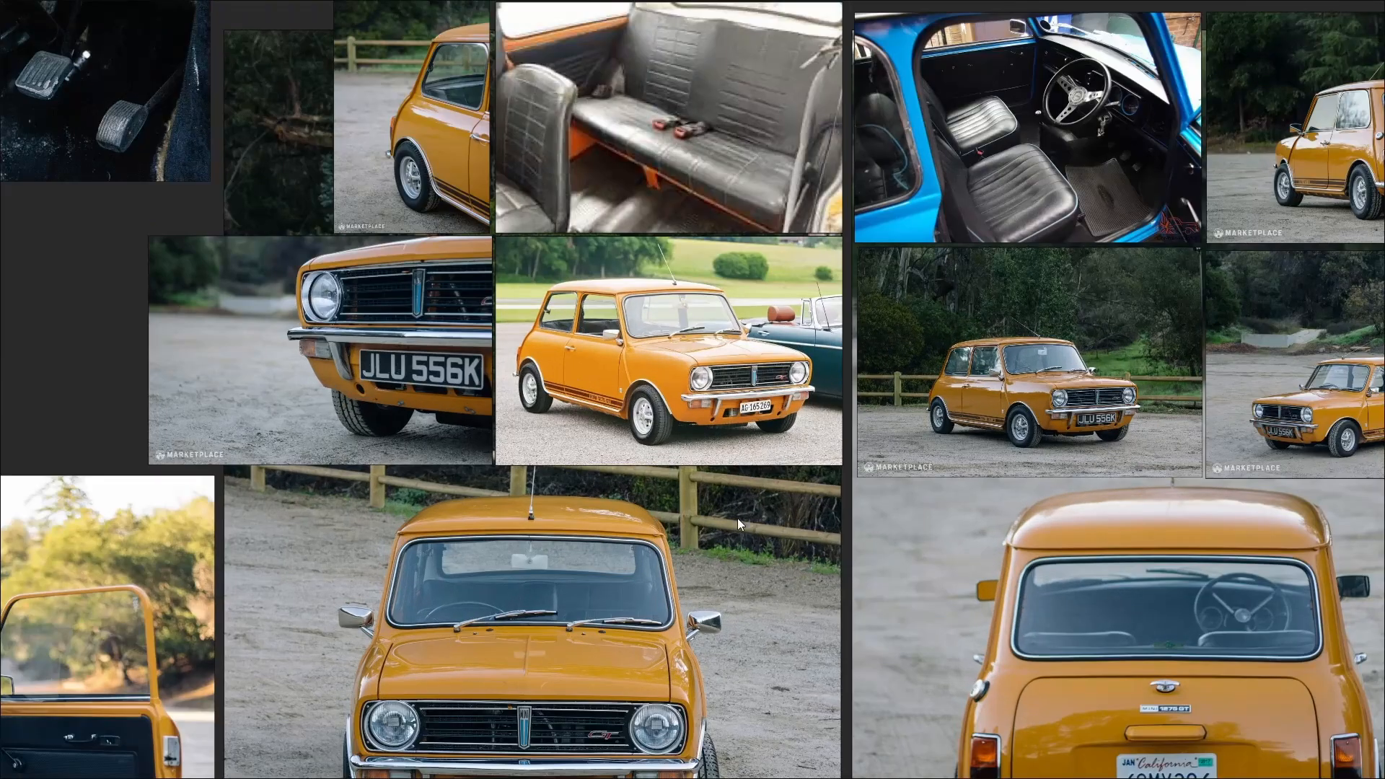
{"action": "middle_click_drag", "start_coordinate": [654, 626], "coordinate": [798, 418]}
{"action": "scroll", "coordinate": [799, 419], "scroll_direction": "up", "scroll_amount": 5}
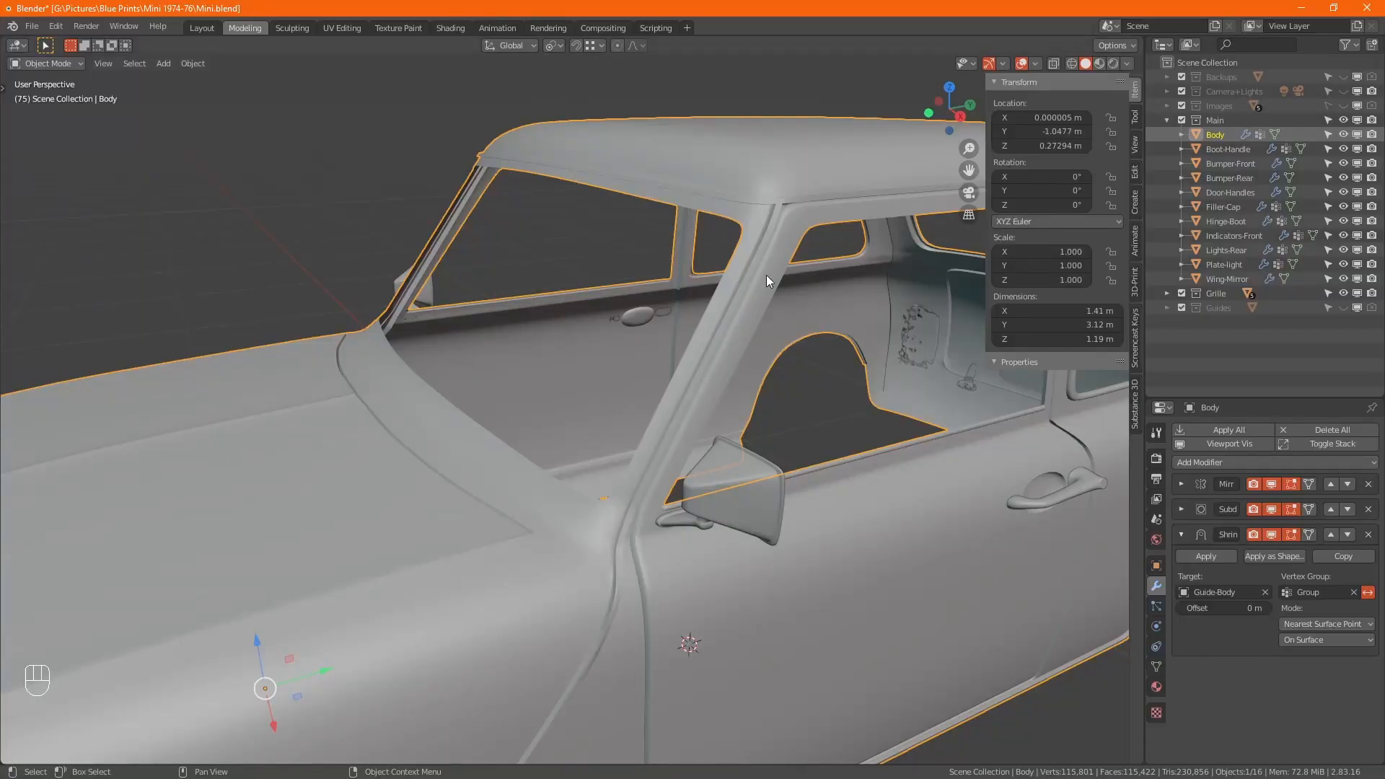
Step: Unhide the Images collection to show the blueprint around the windscreen in front view
{"action": "key", "text": "KP_1"}
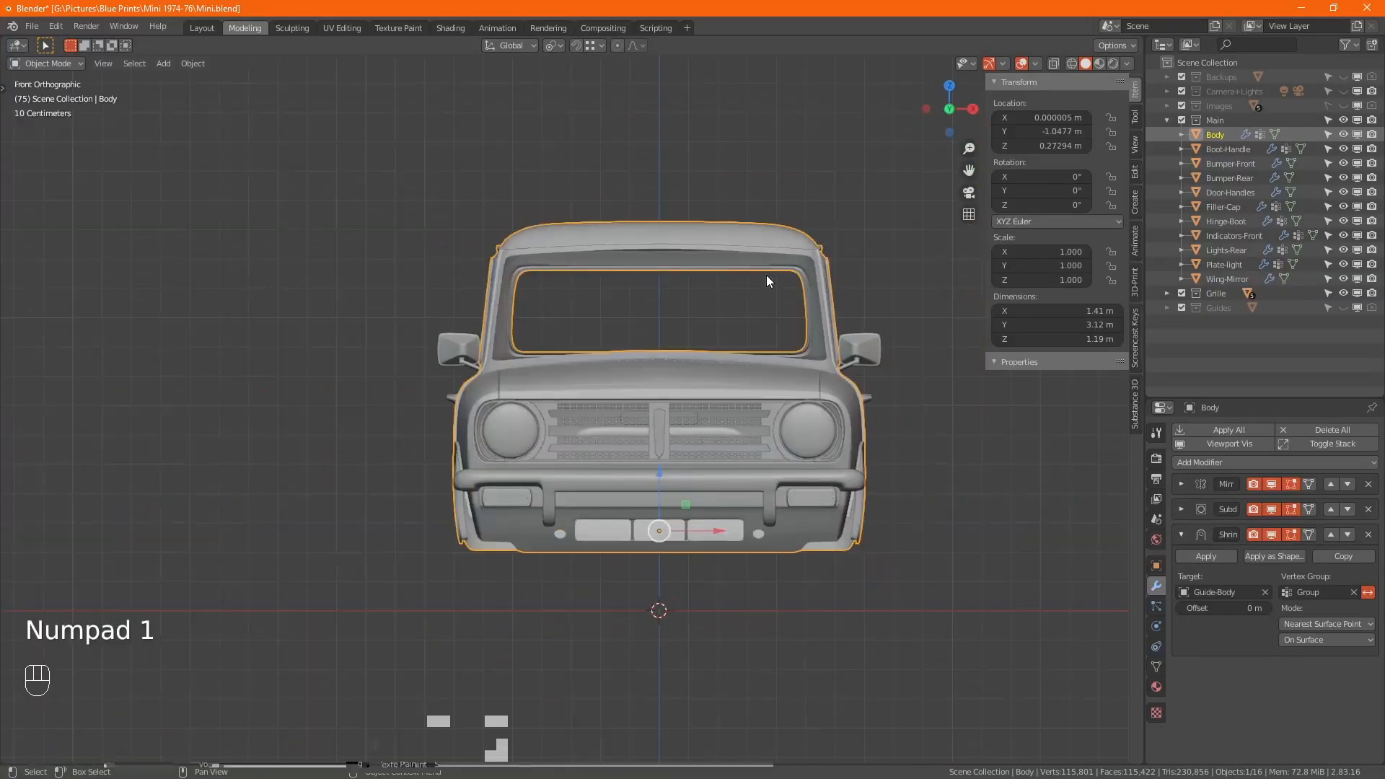
{"action": "left_click", "coordinate": [1344, 105]}
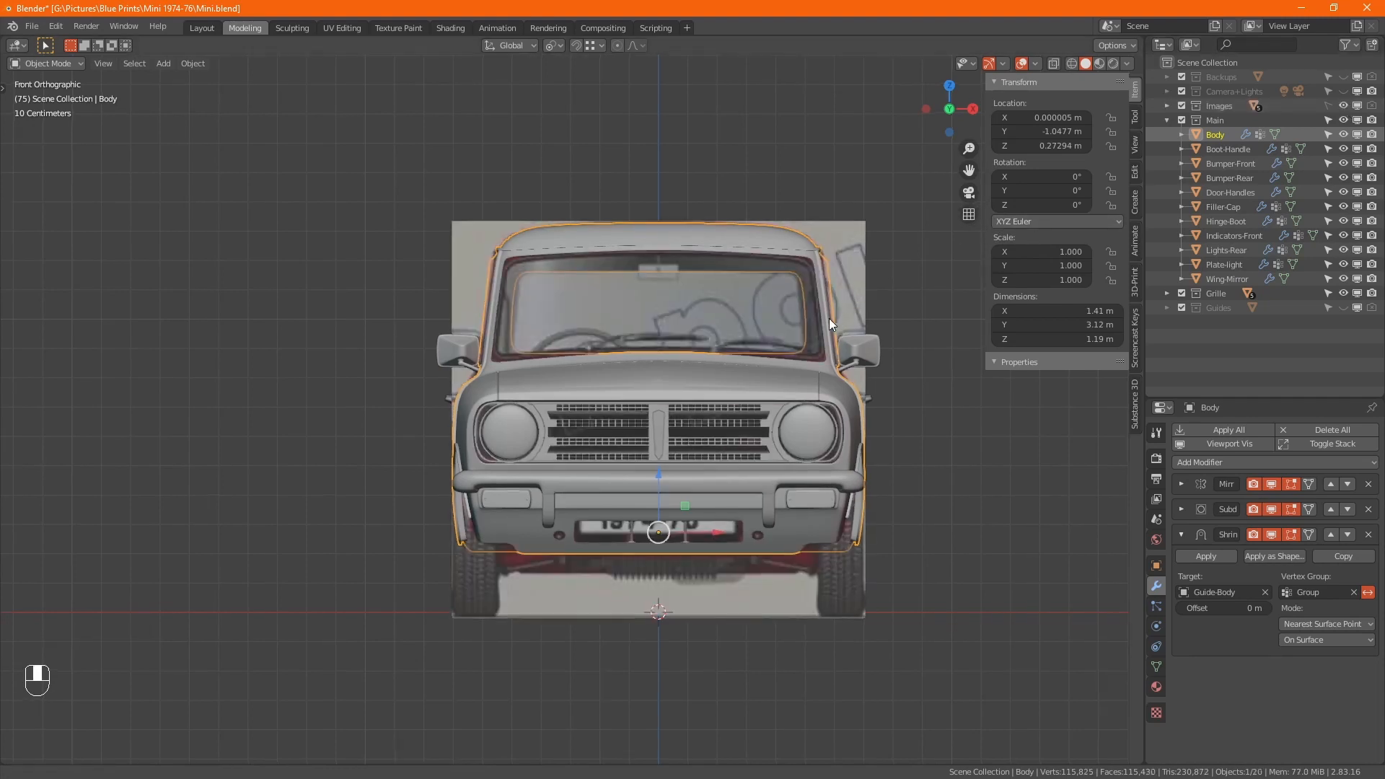
{"action": "middle_click", "coordinate": [699, 357], "text": "alt"}
{"action": "scroll", "coordinate": [668, 318], "scroll_direction": "up", "scroll_amount": 5}
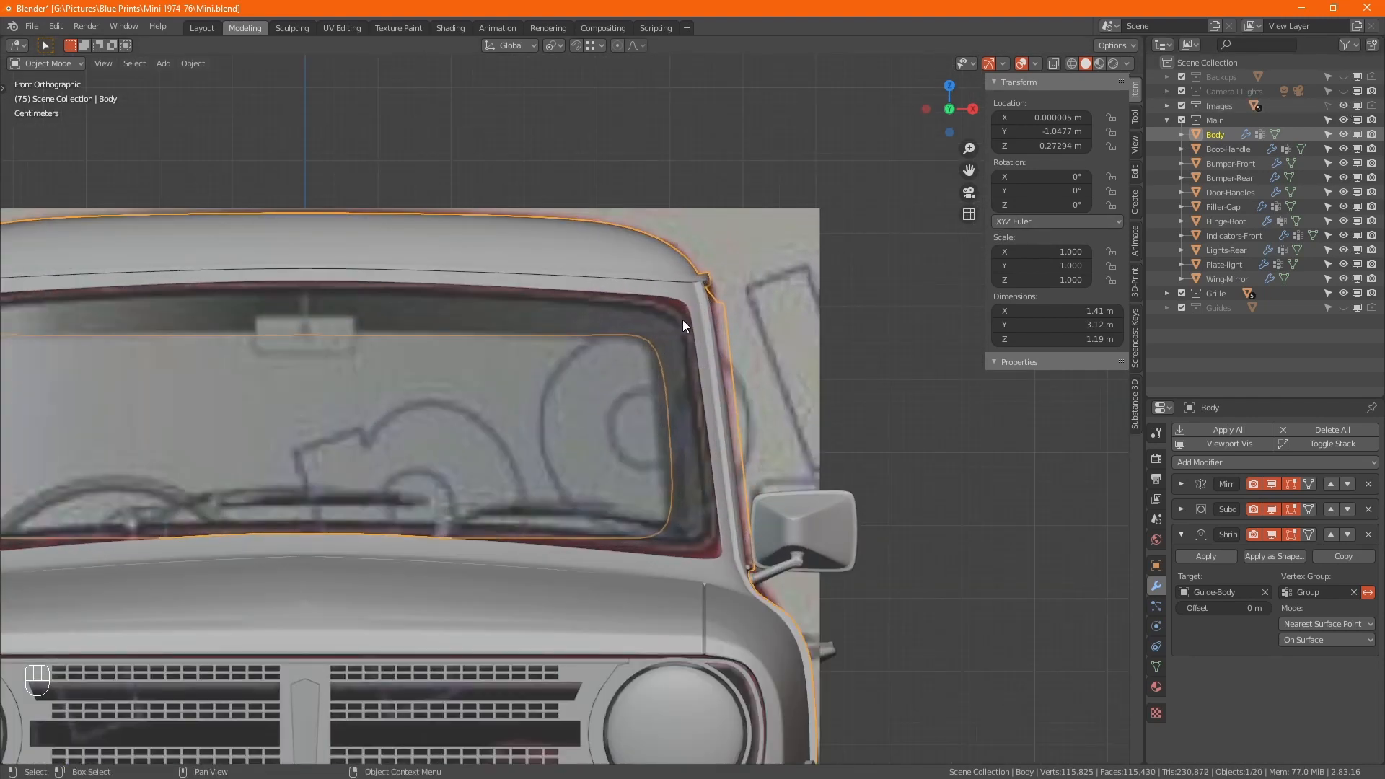
Step: Turn off the viewport display of the body's Shrinkwrap and Subdivision modifiers and enter Edit Mode
{"action": "left_click", "coordinate": [1271, 534]}
{"action": "left_click", "coordinate": [1272, 509]}
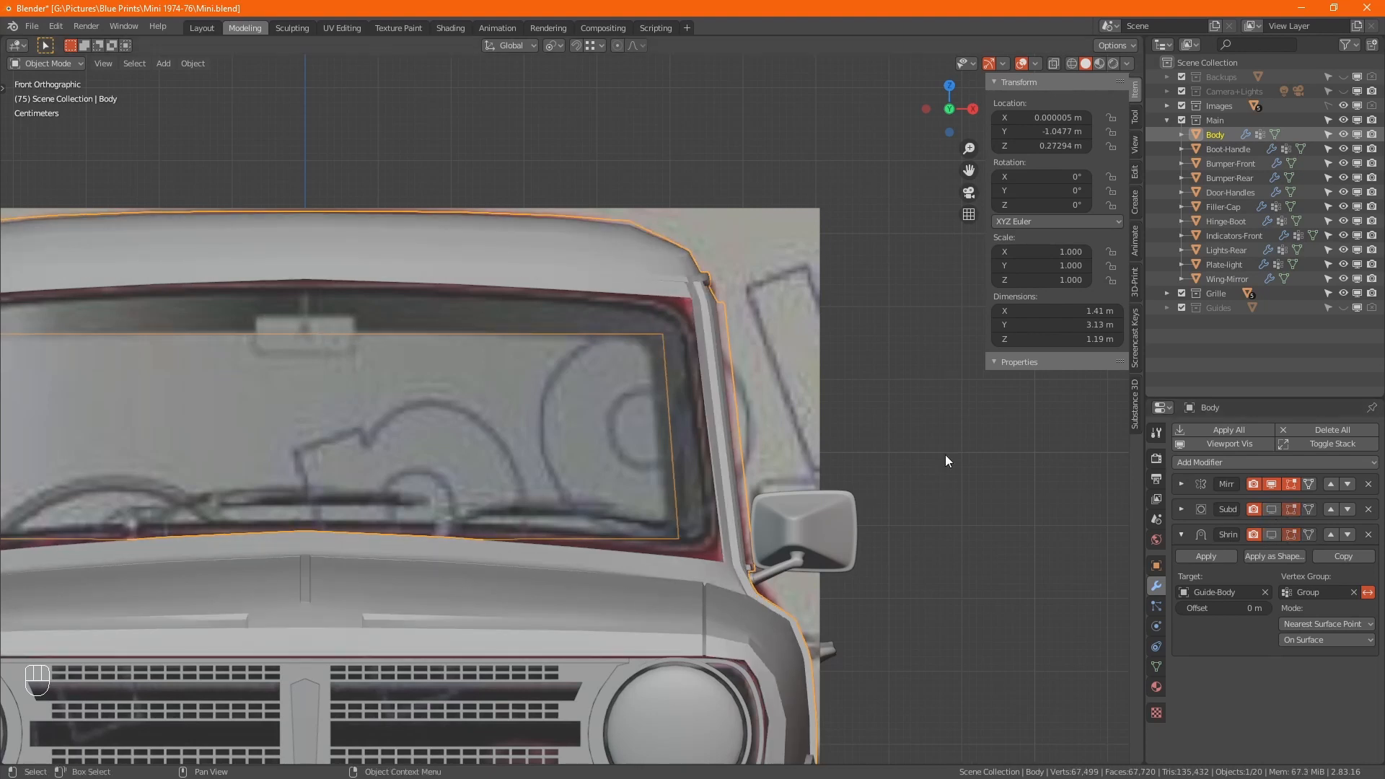
{"action": "key", "text": "Tab"}
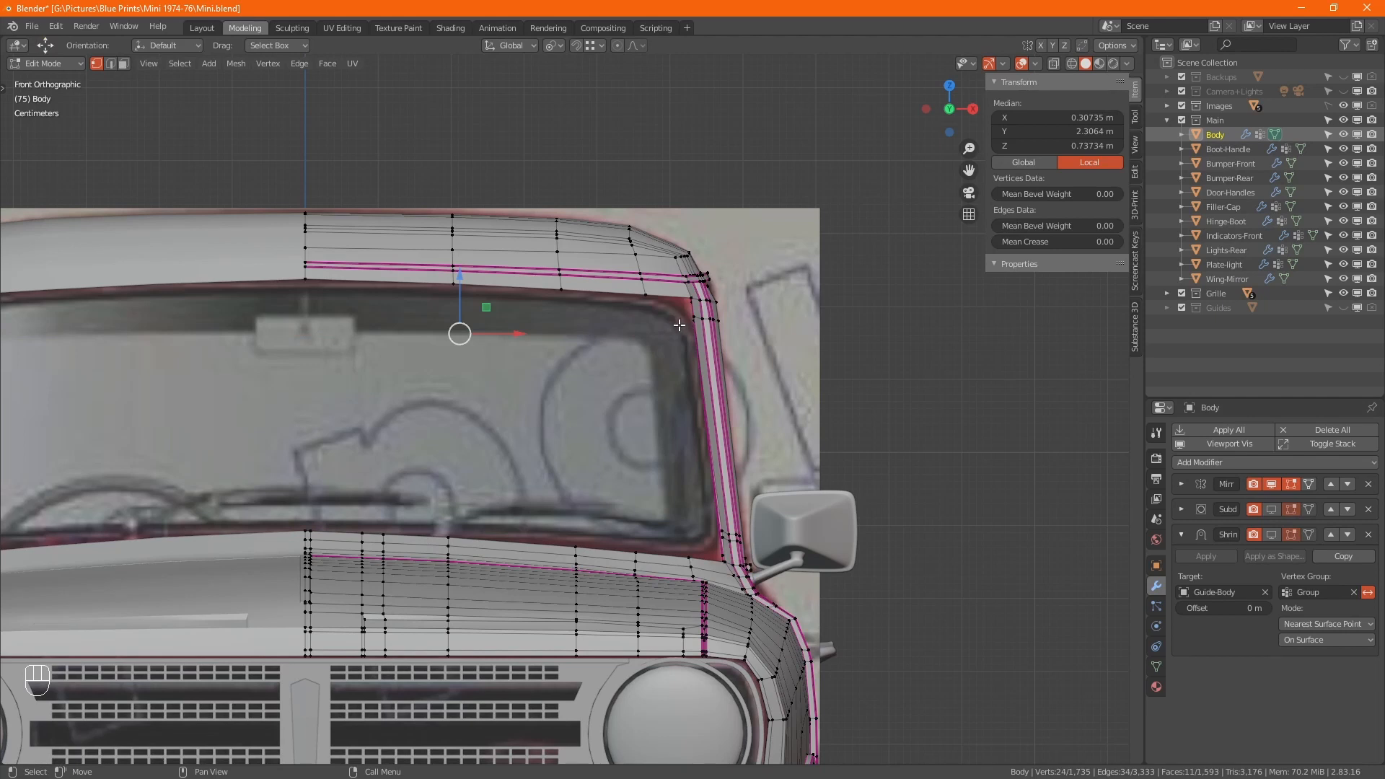
Step: Enable X-ray in side view and hide the rear half of the body mesh behind the windscreen area
{"action": "left_click", "coordinate": [671, 306], "text": "alt"}
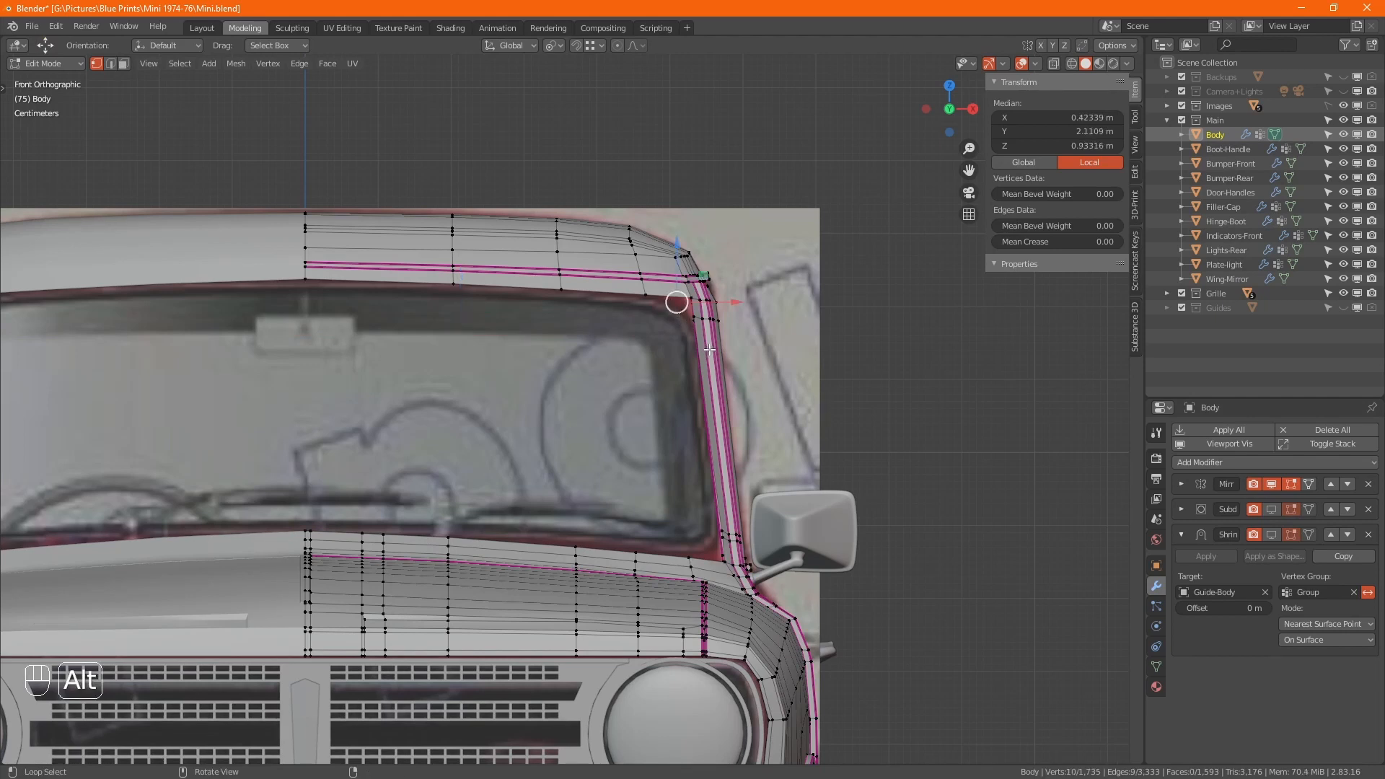
{"action": "left_click", "coordinate": [496, 283], "text": "alt"}
{"action": "key", "text": "KP_3"}
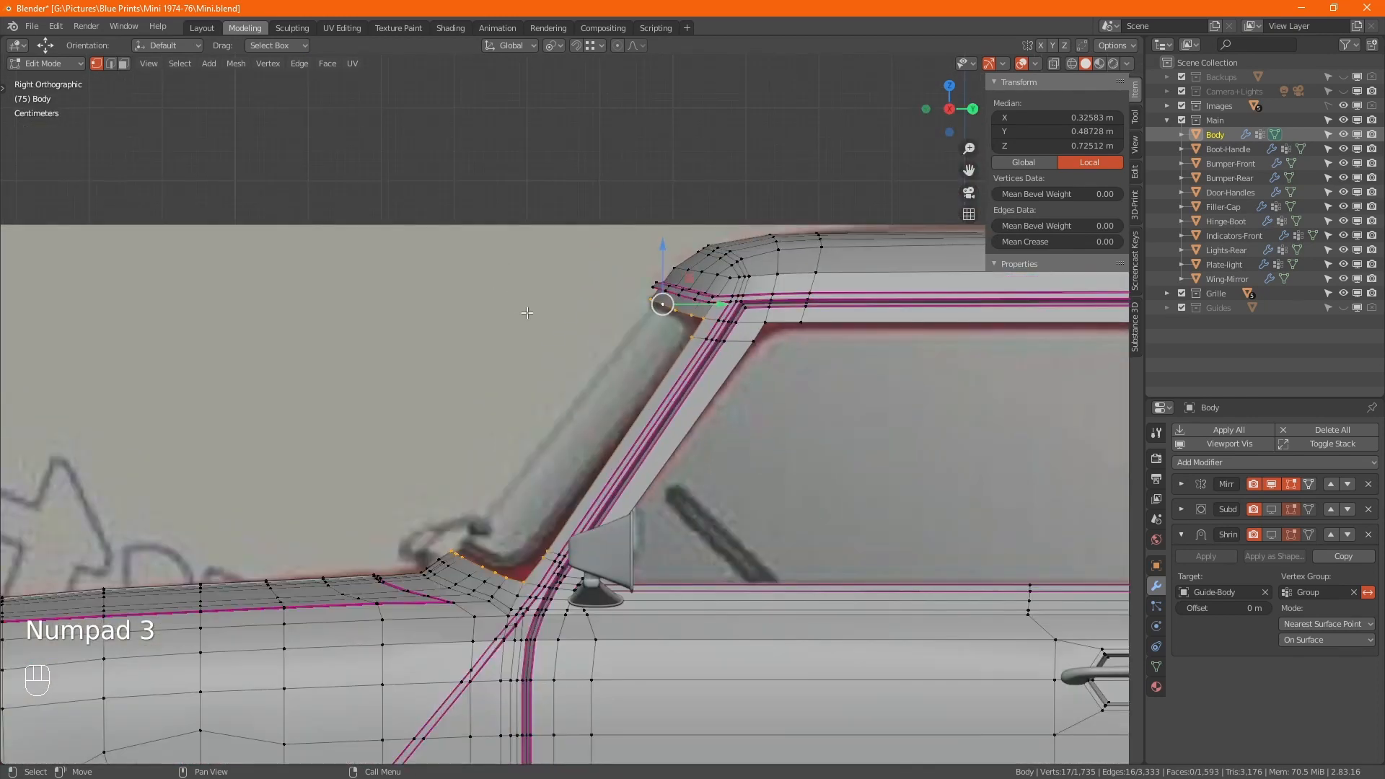
{"action": "scroll", "coordinate": [527, 312], "scroll_direction": "down", "scroll_amount": 6}
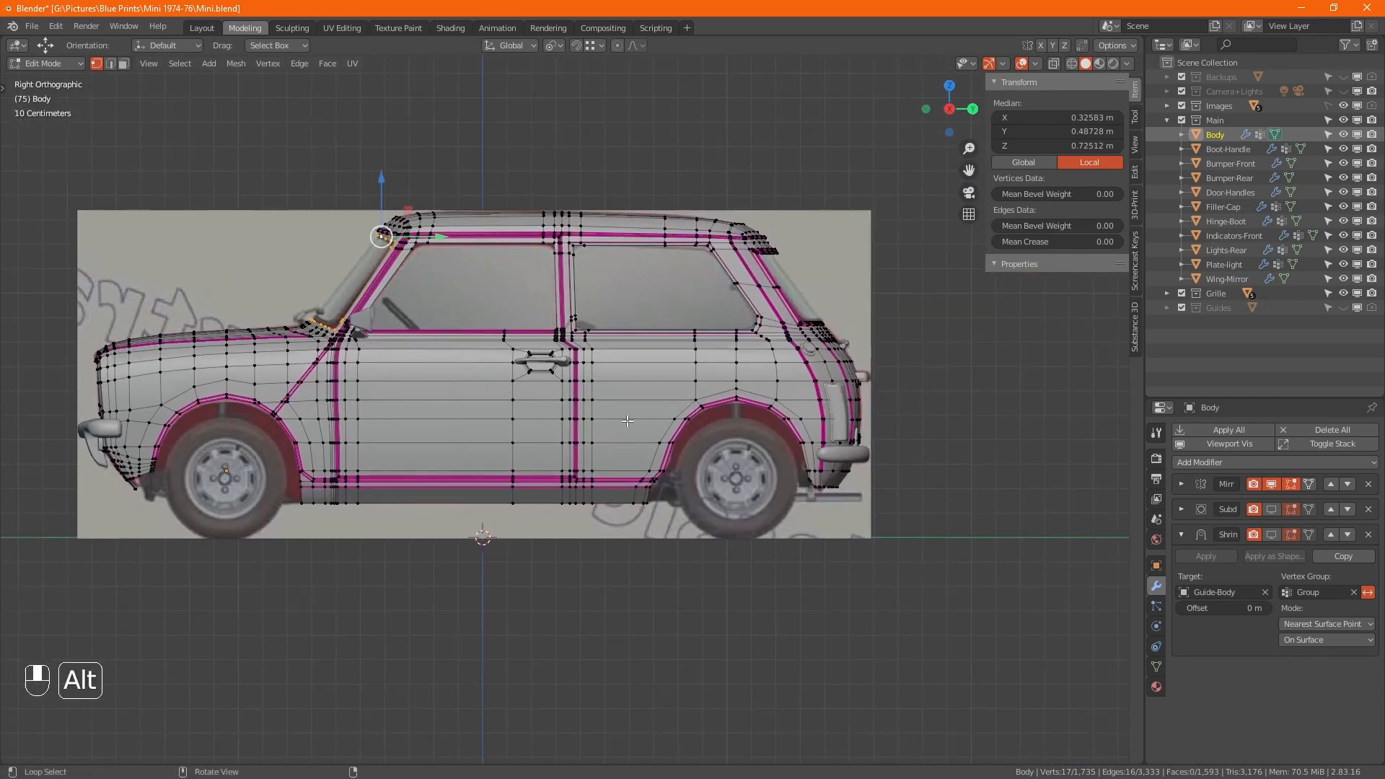
{"action": "key", "text": "alt+z"}
{"action": "left_click_drag", "start_coordinate": [974, 670], "coordinate": [473, 174]}
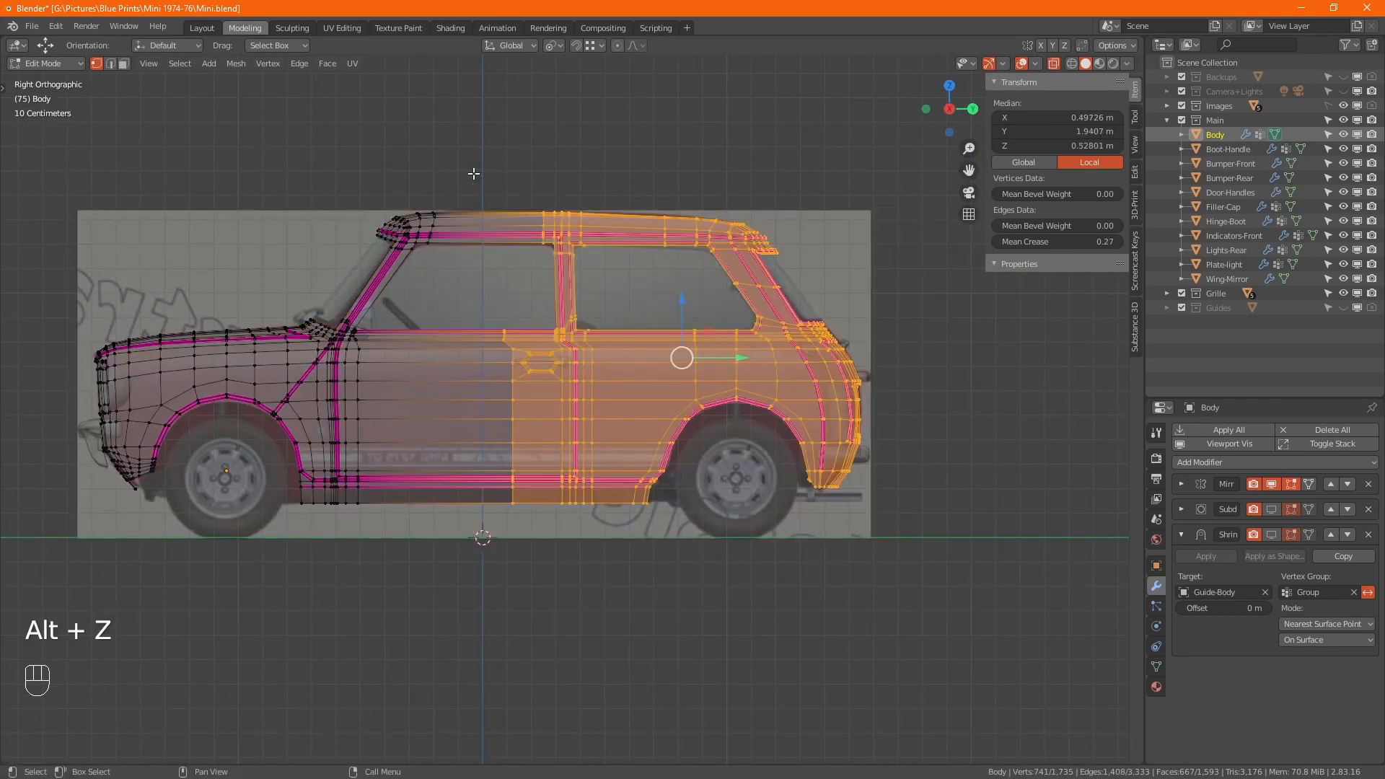
{"action": "key", "text": "h"}
Step: Select the edge loop around the windscreen opening and set the pivot point to Median Point
{"action": "key", "text": "KP_1"}
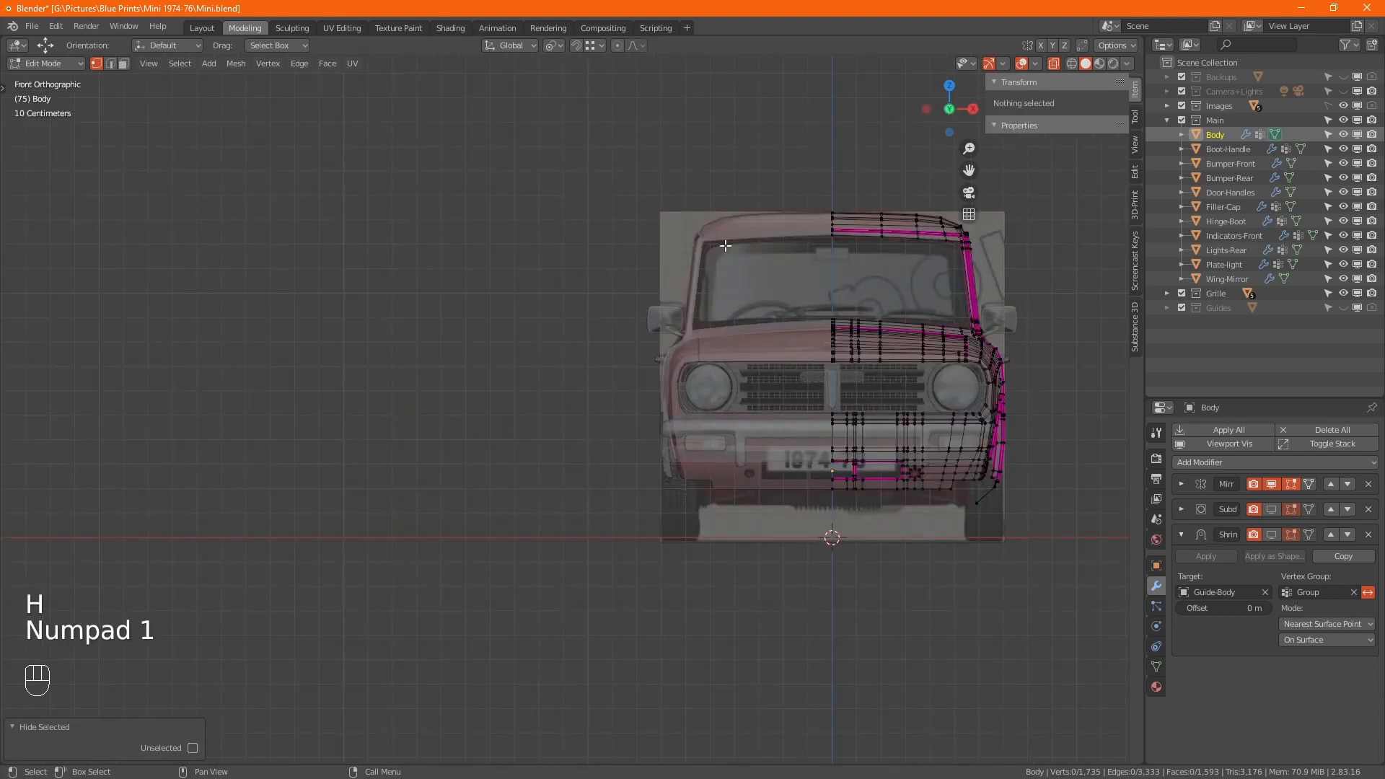
{"action": "middle_click_drag", "start_coordinate": [868, 302], "coordinate": [488, 303], "text": "shift"}
{"action": "scroll", "coordinate": [487, 303], "scroll_direction": "up", "scroll_amount": 5}
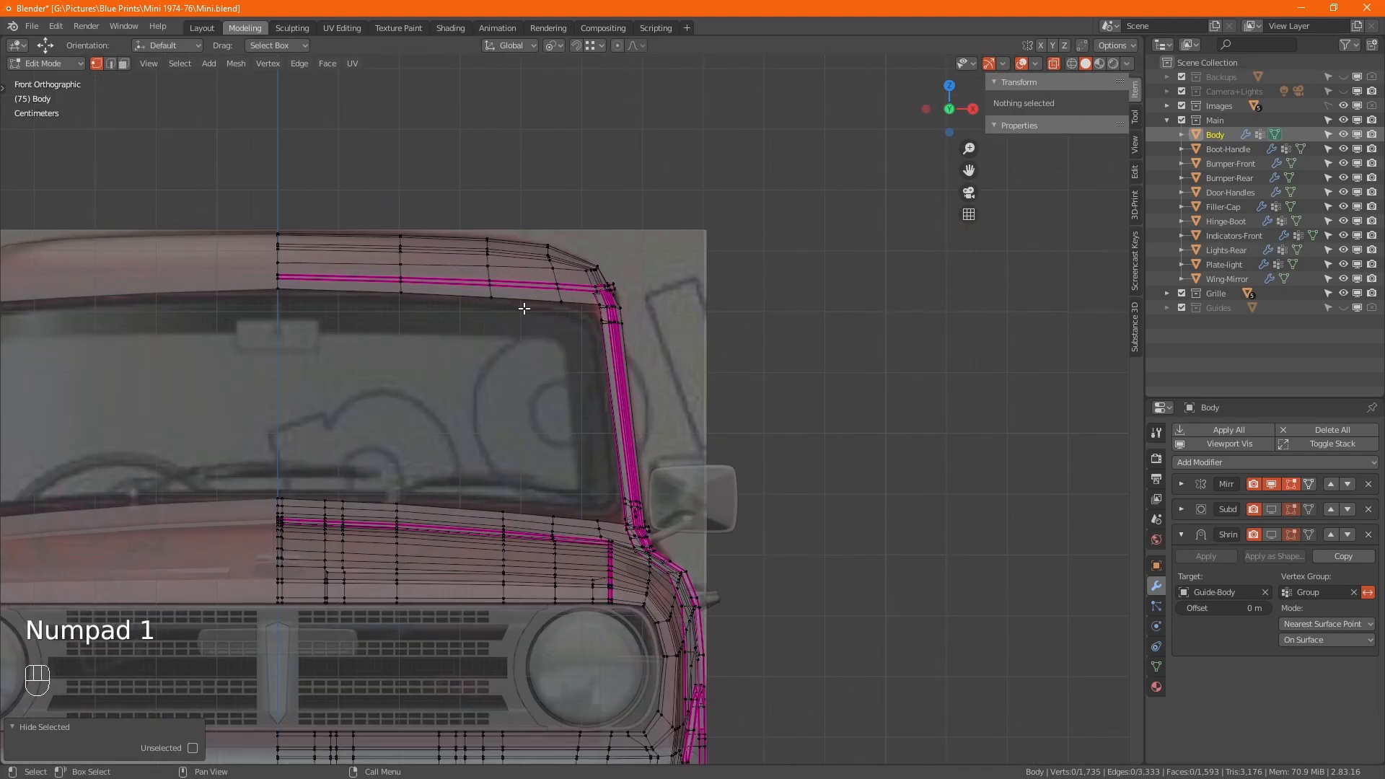
{"action": "left_click", "coordinate": [520, 309], "text": "alt"}
{"action": "middle_click_drag", "start_coordinate": [619, 409], "coordinate": [498, 404]}
{"action": "key", "text": "KP_3"}
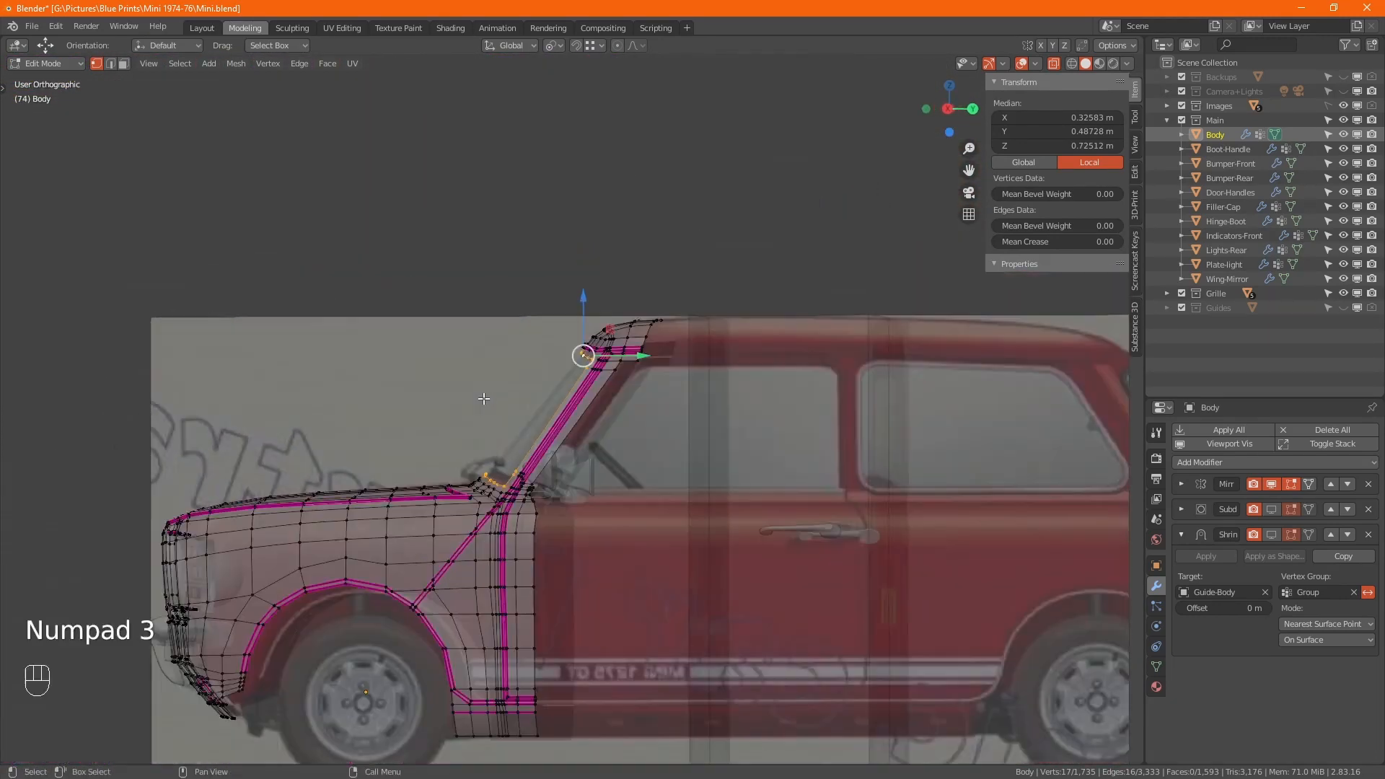
{"action": "scroll", "coordinate": [524, 419], "scroll_direction": "up", "scroll_amount": 3}
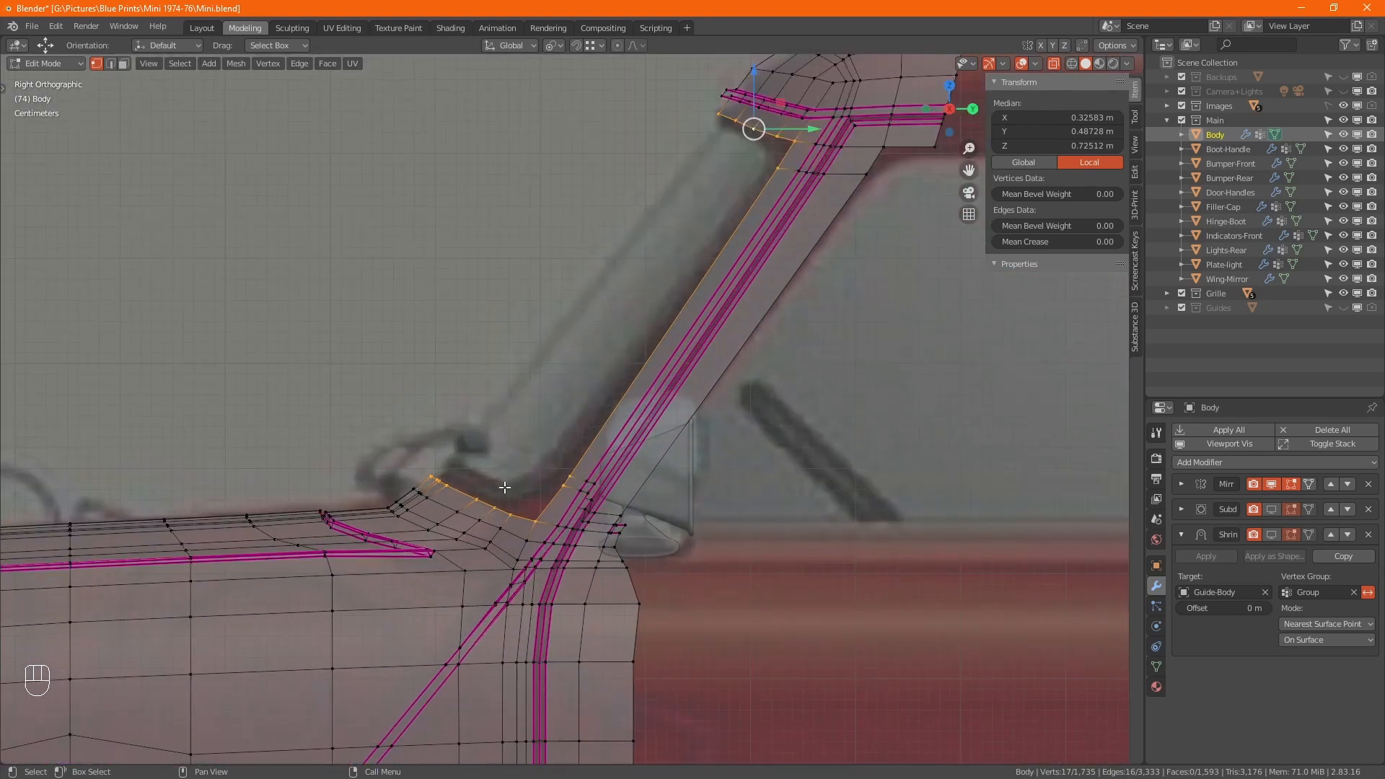
{"action": "key", "text": "period"}
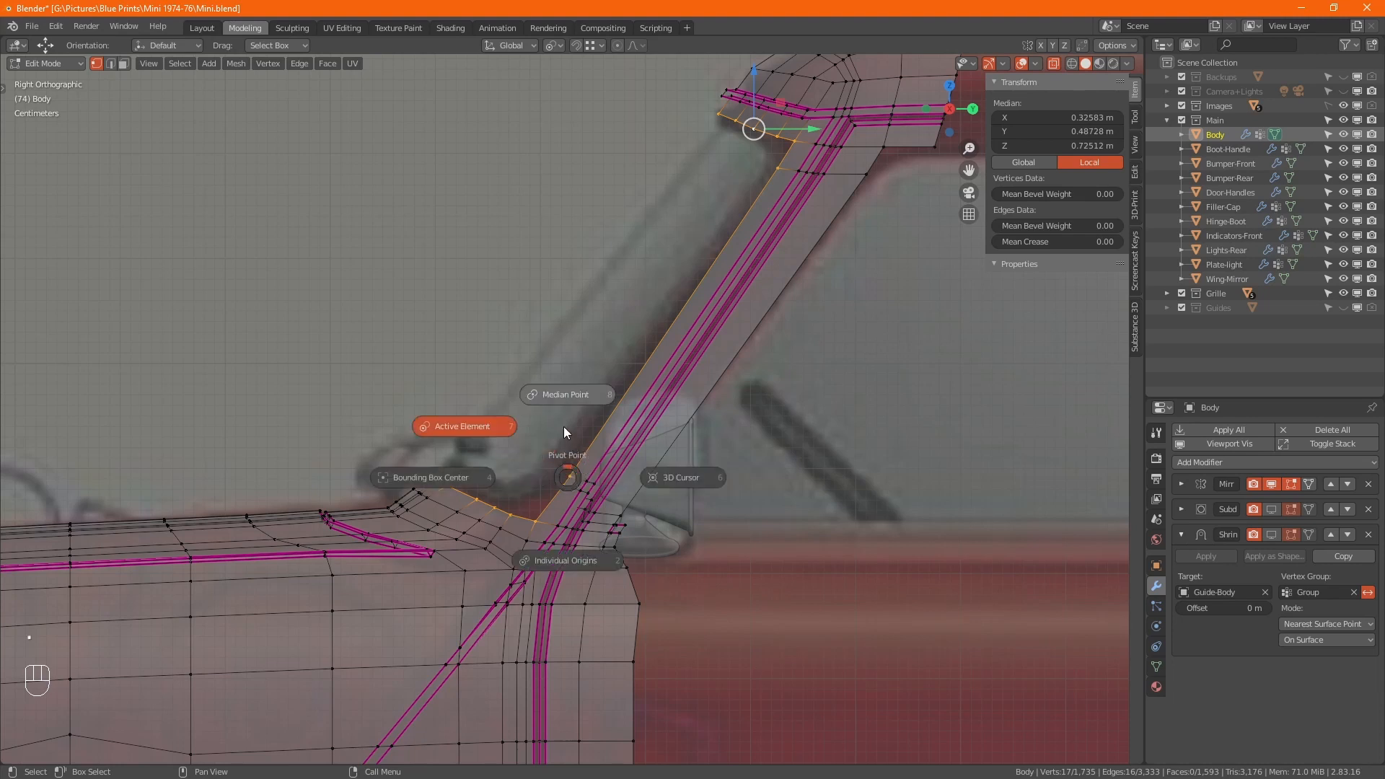
{"action": "left_click", "coordinate": [569, 396]}
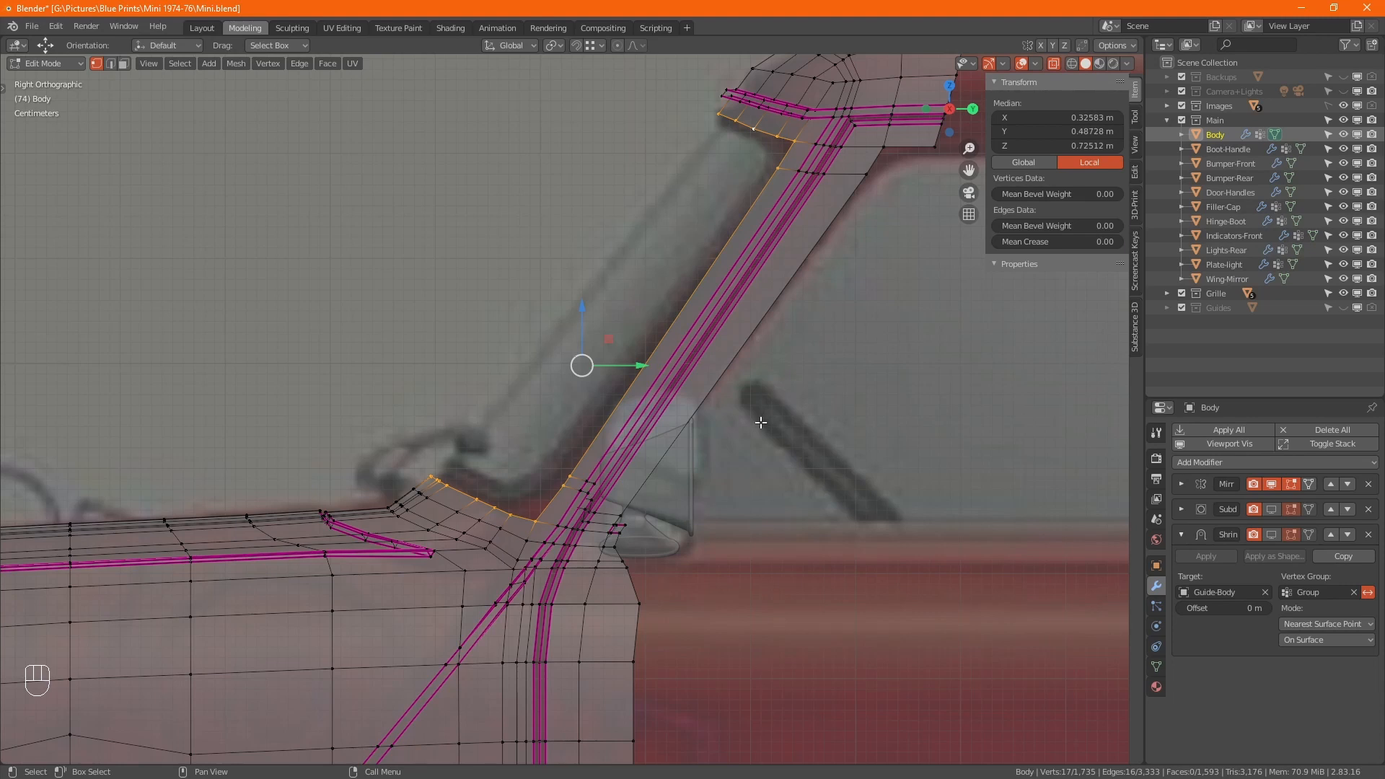
Step: Extrude the windscreen opening's edge loop about 0.014 m forward along the Y axis
{"action": "key", "text": "e"}
{"action": "key", "text": "y"}
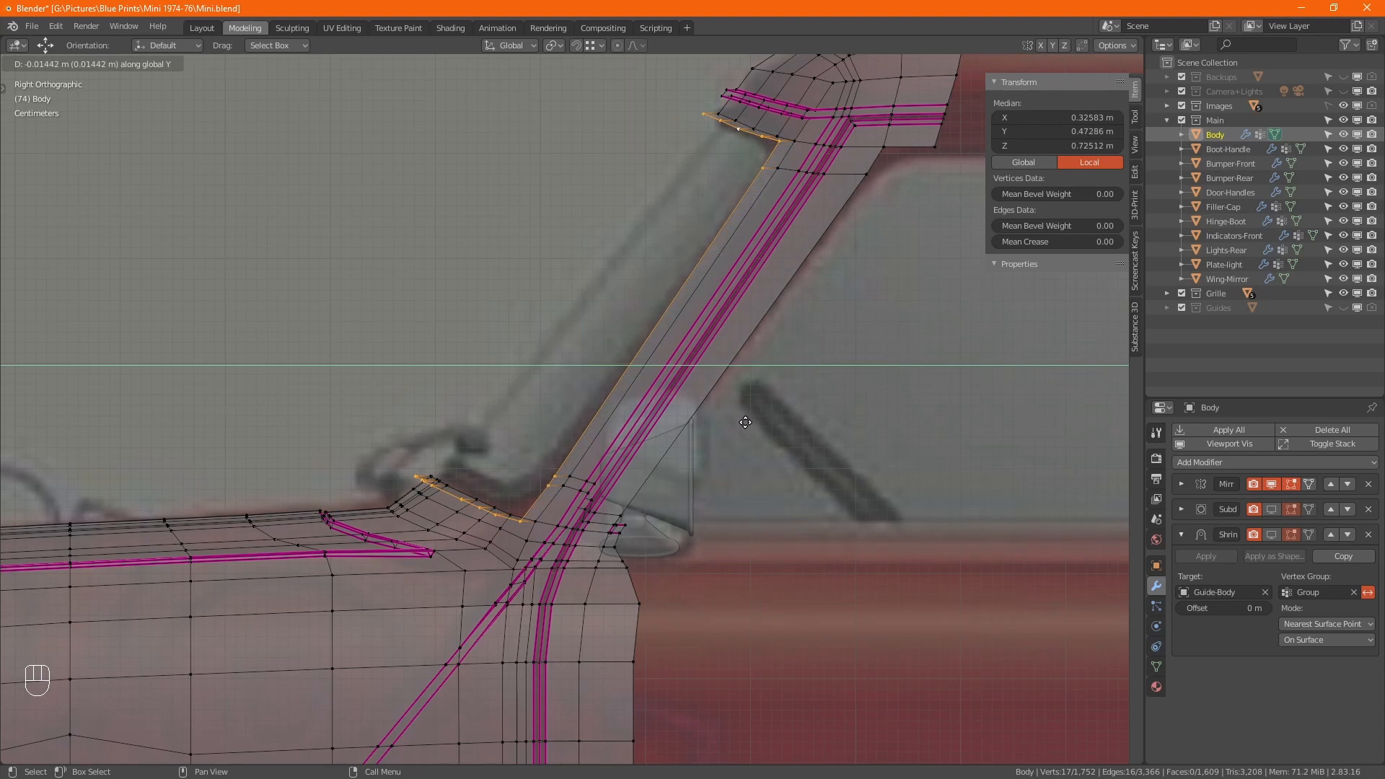
{"action": "left_click", "coordinate": [745, 422]}
Step: Extrude the windscreen edge loop again, scaled inward to about 0.962, and nudge it about 0.005 m upward
{"action": "key", "text": "e"}
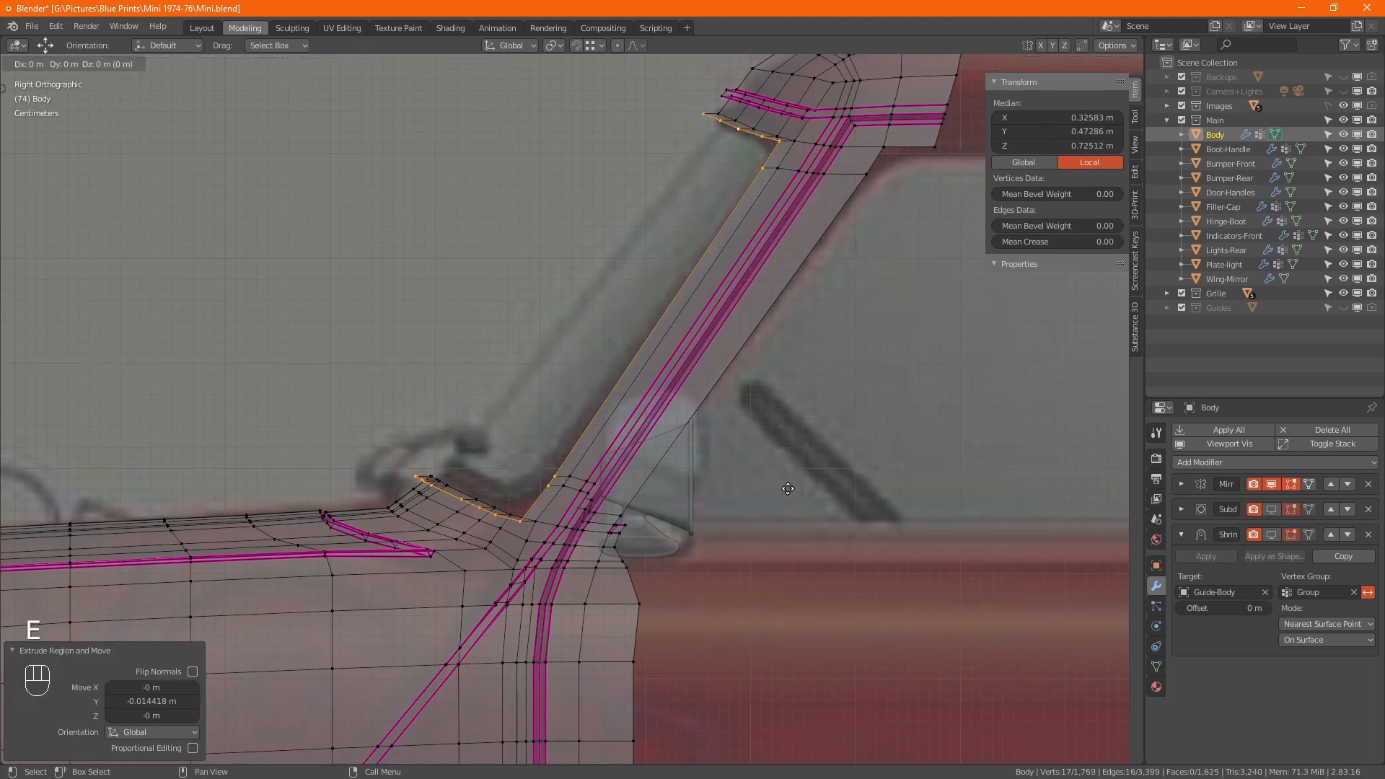
{"action": "key", "text": "s"}
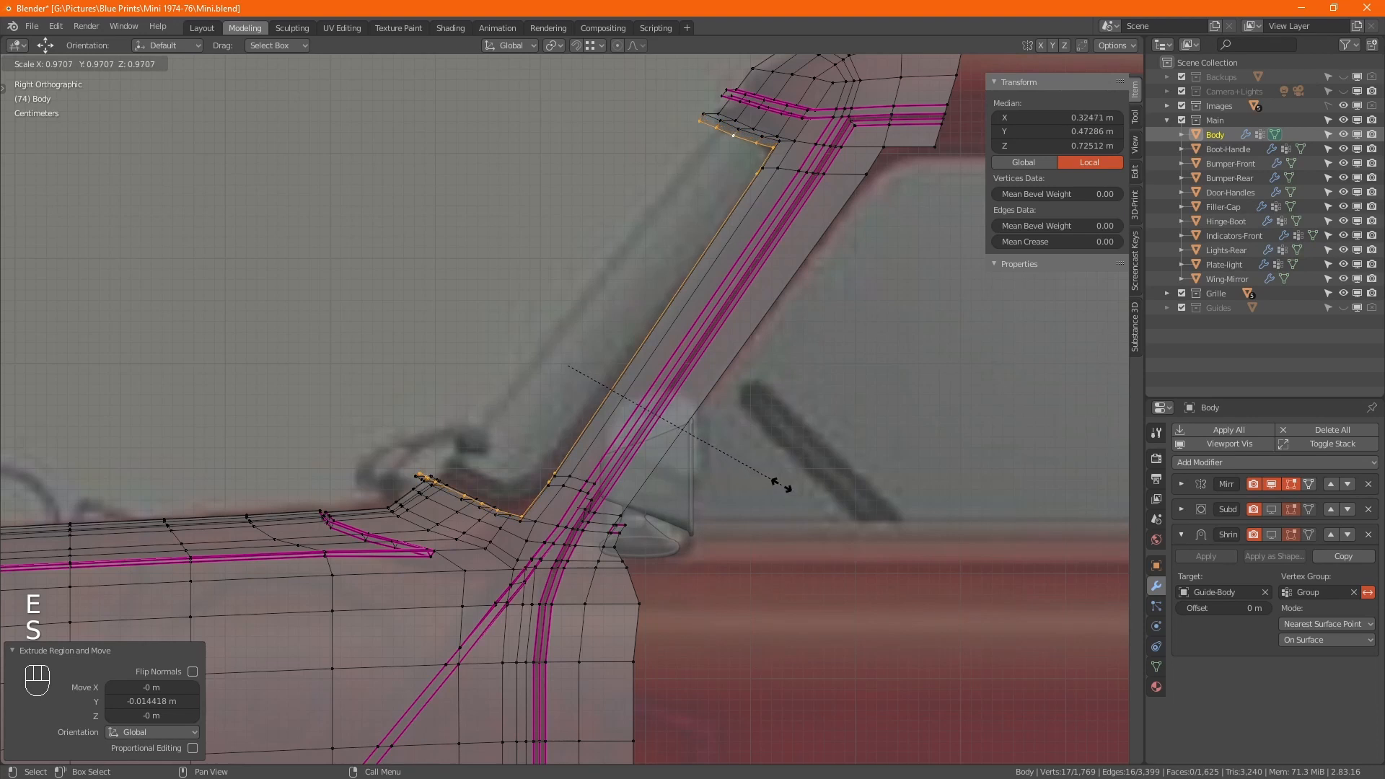
{"action": "left_click", "coordinate": [780, 483]}
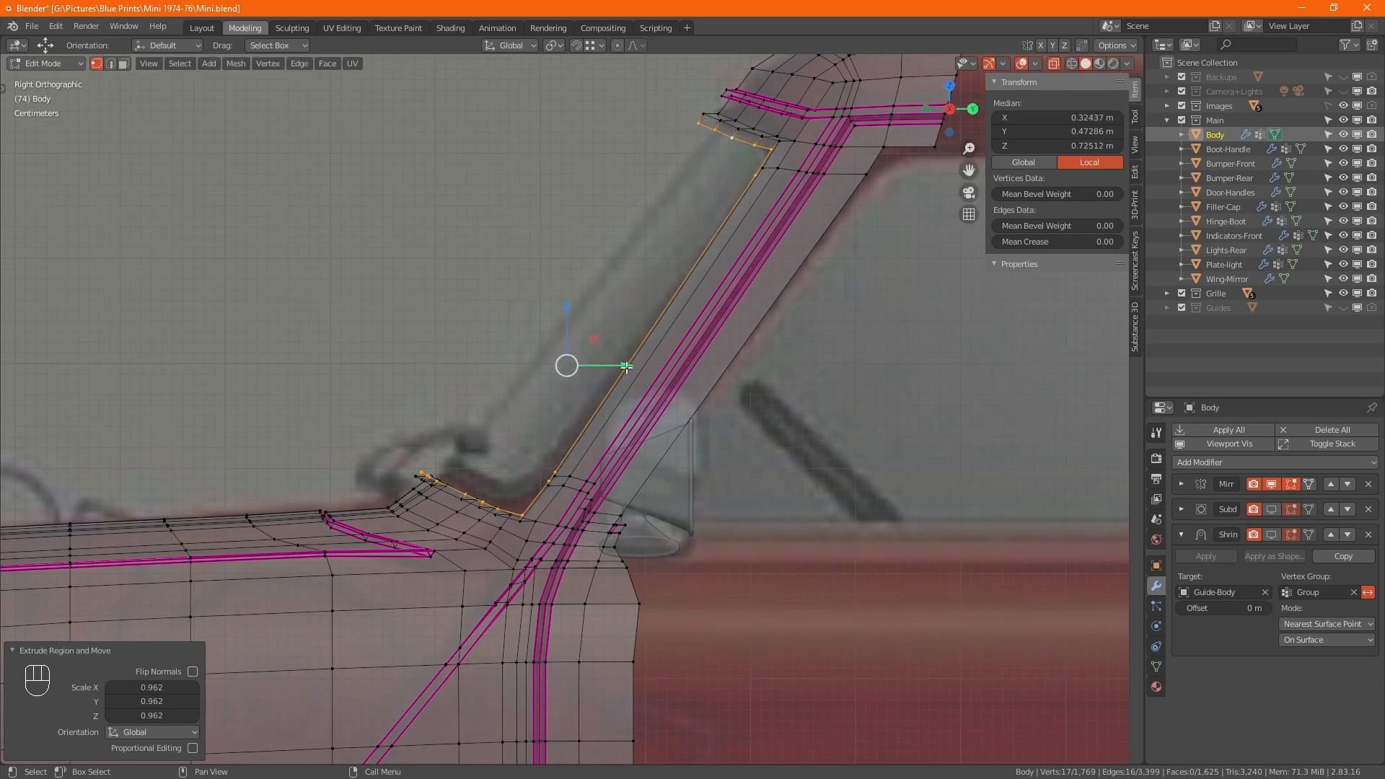
{"action": "left_click_drag", "start_coordinate": [625, 366], "coordinate": [618, 365]}
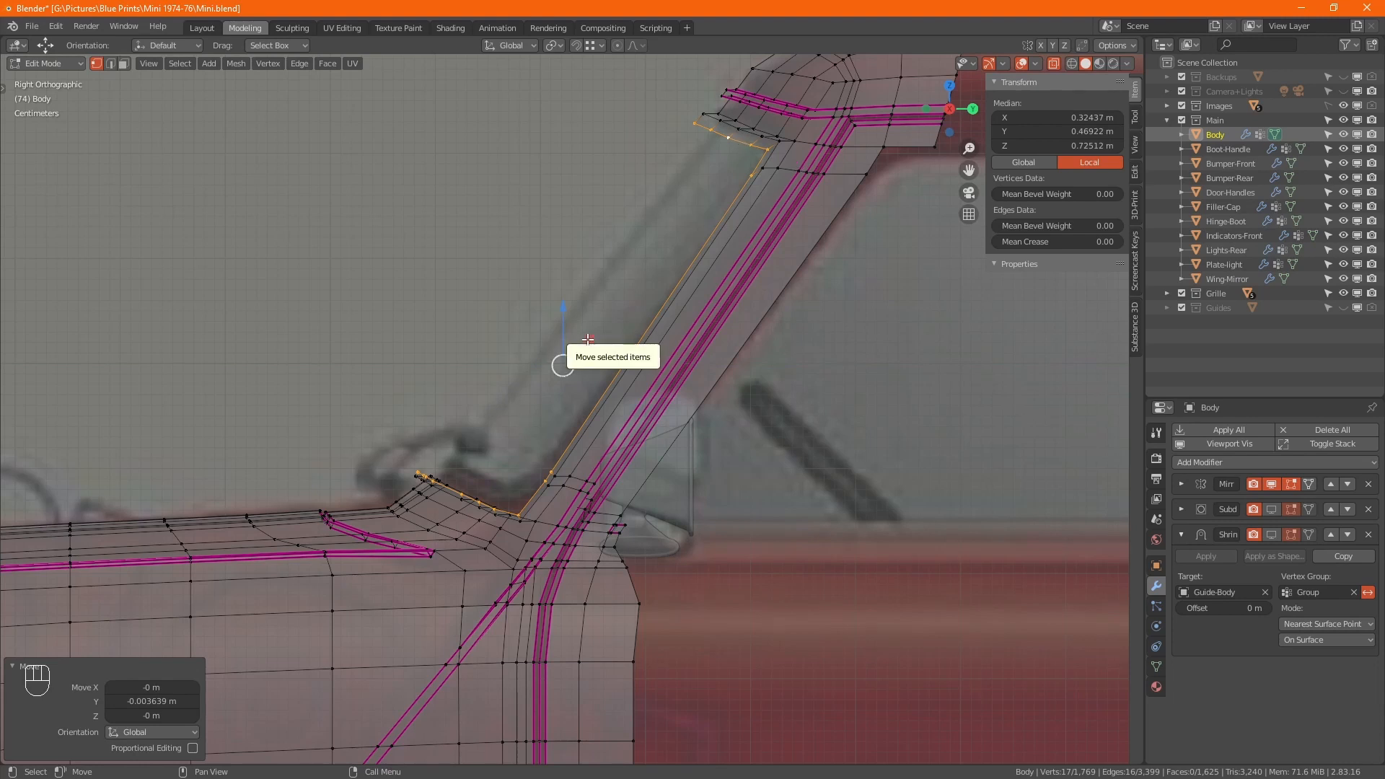
{"action": "left_click_drag", "start_coordinate": [588, 340], "coordinate": [591, 332]}
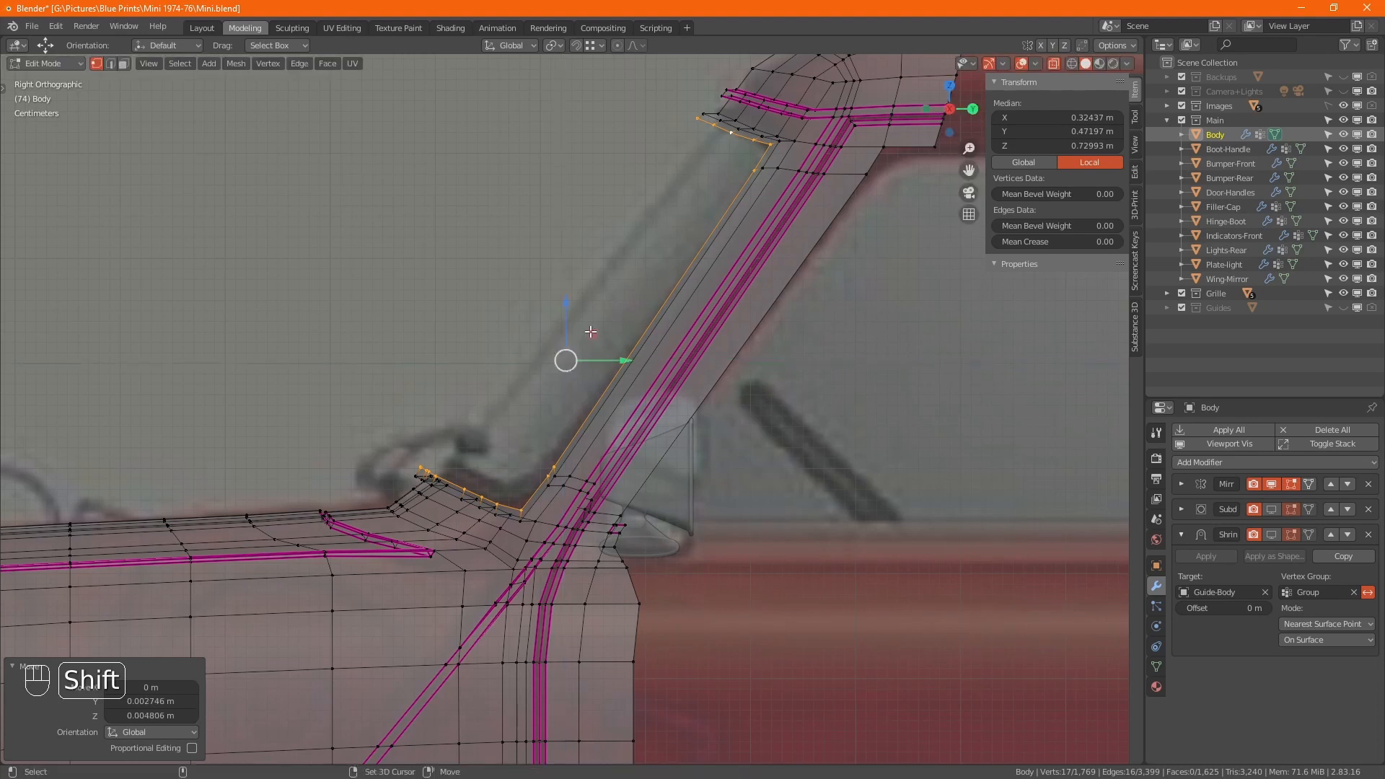
Step: Slide the vertex just above the windscreen's lower outer corner towards that corner by a factor of about 0.267
{"action": "key", "text": "KP_1"}
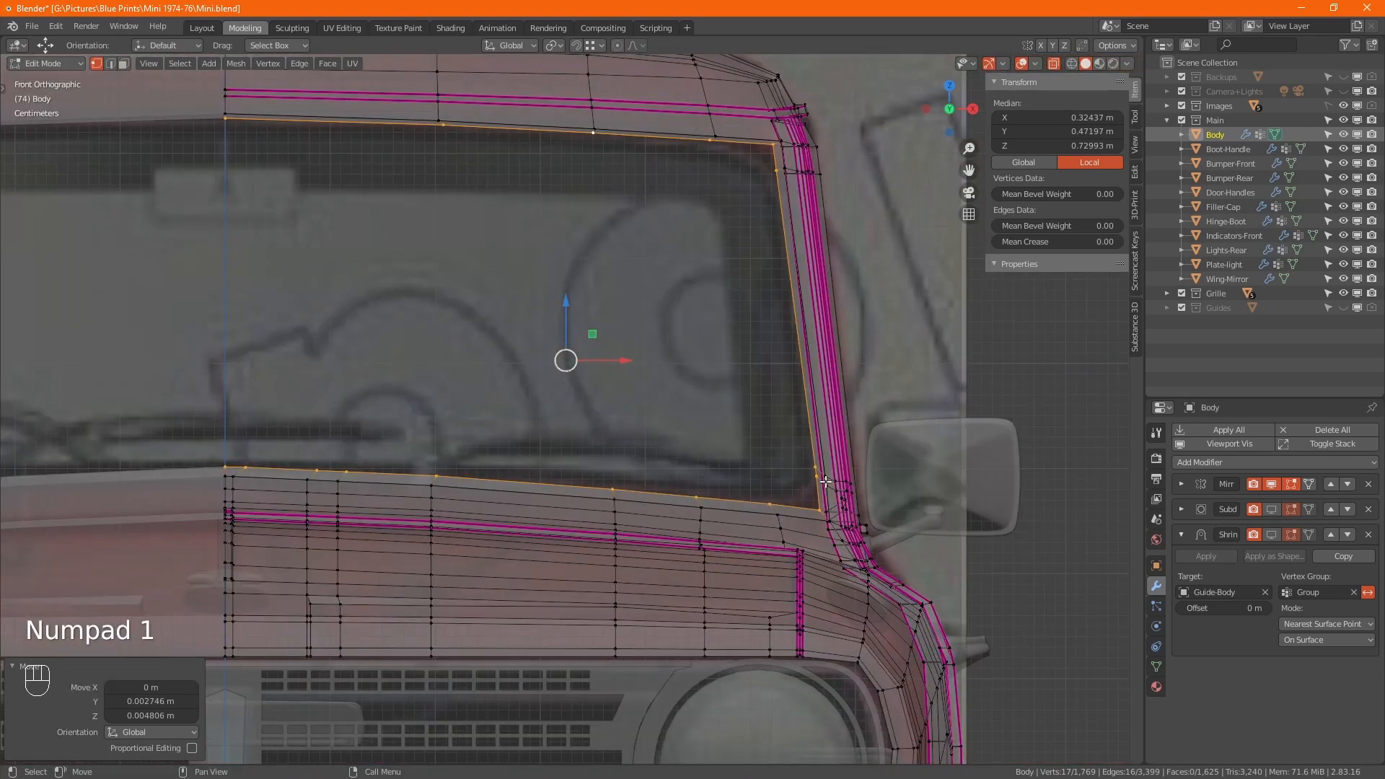
{"action": "scroll", "coordinate": [826, 481], "scroll_direction": "up", "scroll_amount": 5}
{"action": "left_click", "coordinate": [754, 454]}
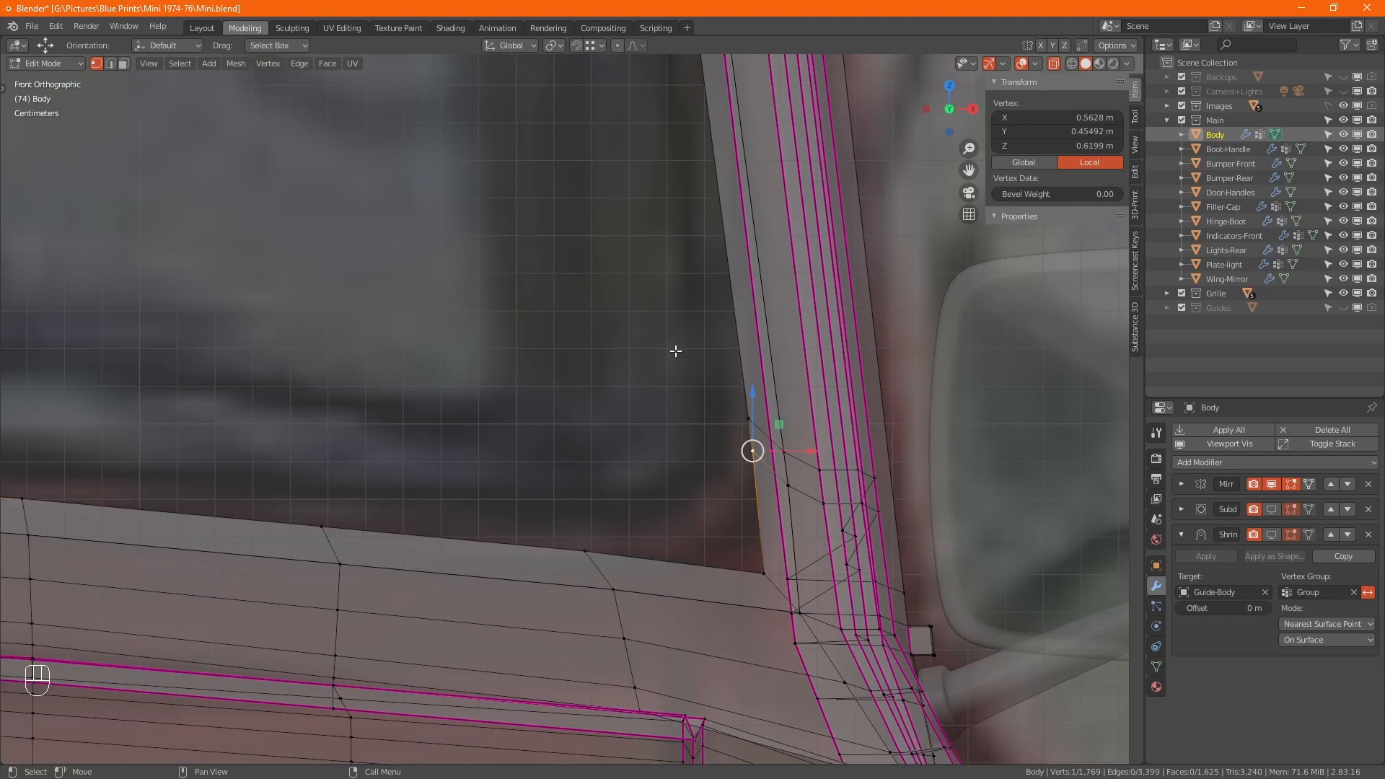
{"action": "key", "text": "g"}
{"action": "key", "text": "g"}
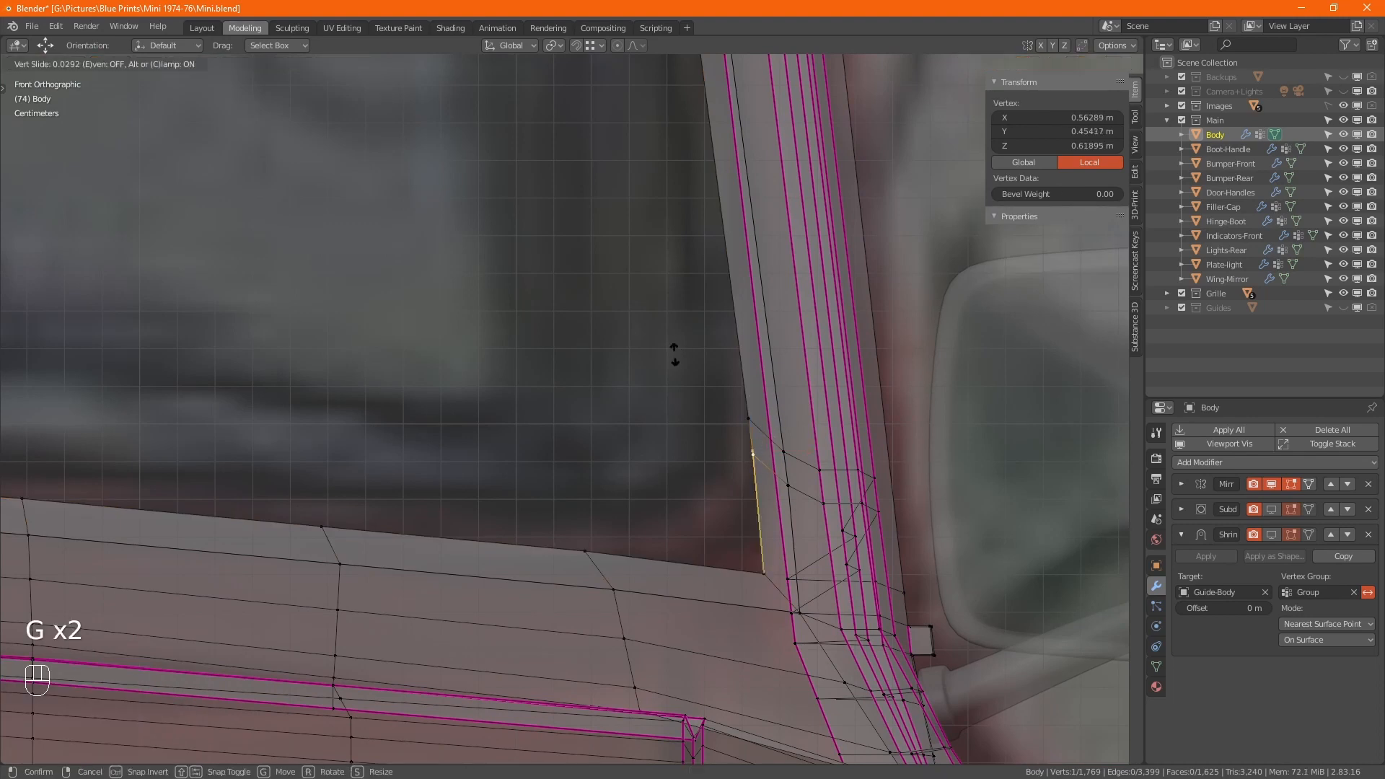
{"action": "left_click", "coordinate": [682, 388]}
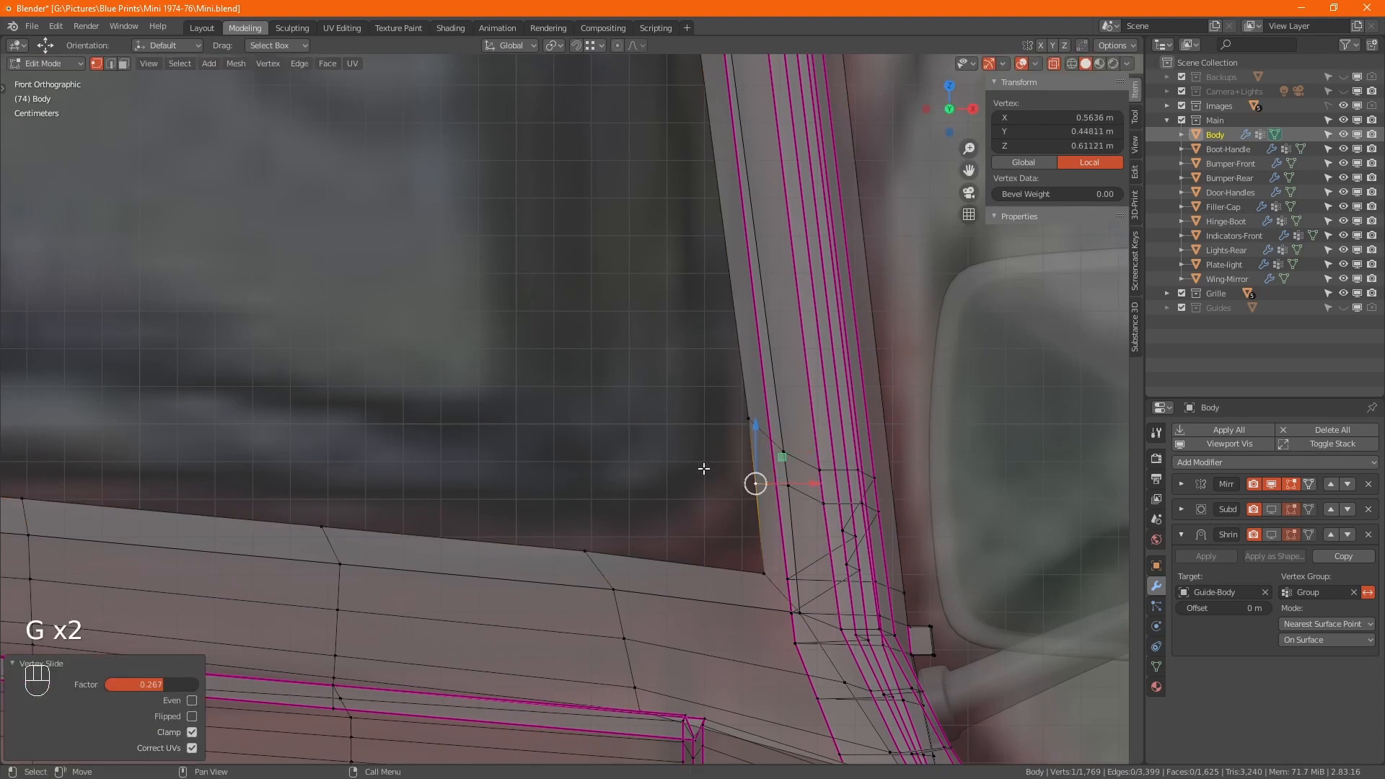
Step: Turn the Subdivision modifier's viewport display back on, disable X-ray, and check the smoothed windscreen edge in Object Mode before resuming mesh editing
{"action": "scroll", "coordinate": [625, 468], "scroll_direction": "down", "scroll_amount": 4}
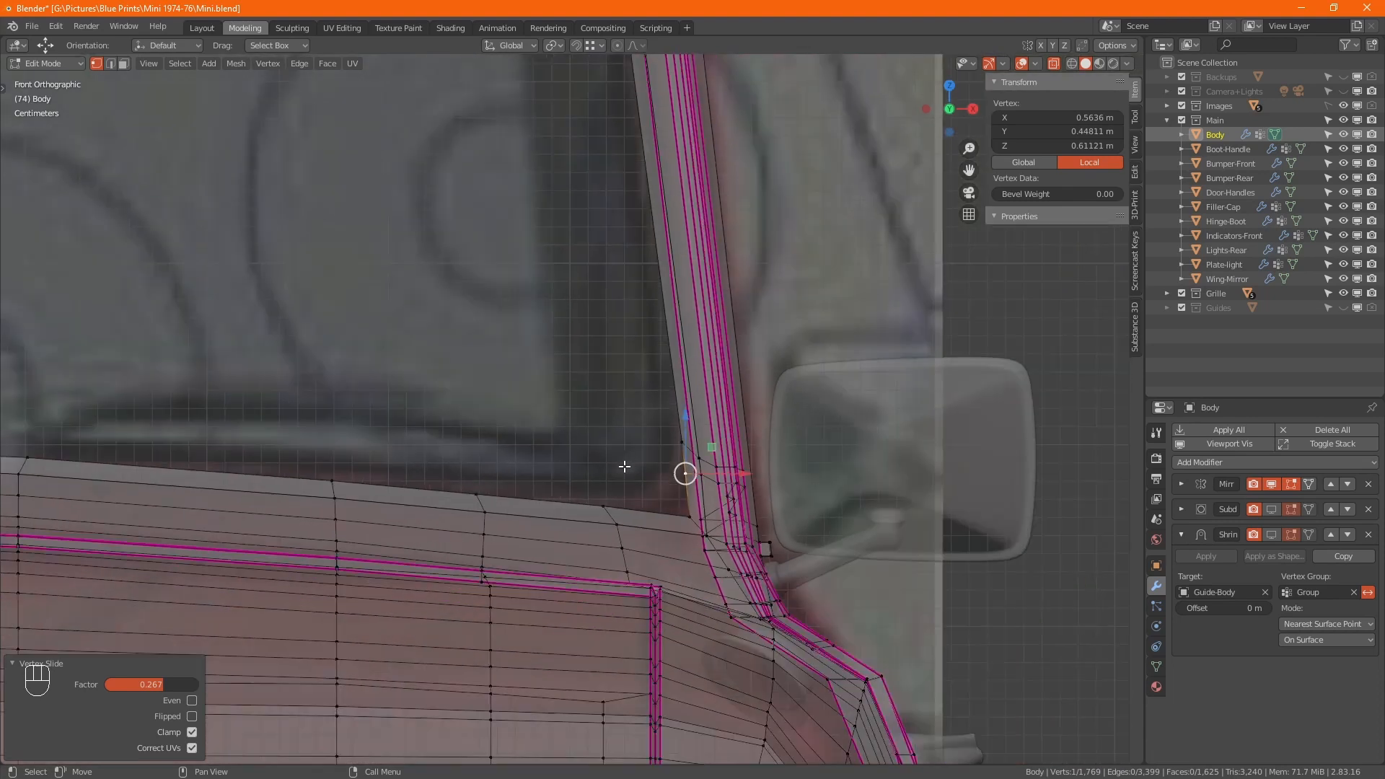
{"action": "scroll", "coordinate": [629, 462], "scroll_direction": "down", "scroll_amount": 5}
{"action": "left_click_drag", "start_coordinate": [650, 306], "coordinate": [630, 304], "text": "alt"}
{"action": "scroll", "coordinate": [630, 304], "scroll_direction": "down", "scroll_amount": 3}
{"action": "left_click_drag", "start_coordinate": [779, 291], "coordinate": [678, 451], "text": "alt"}
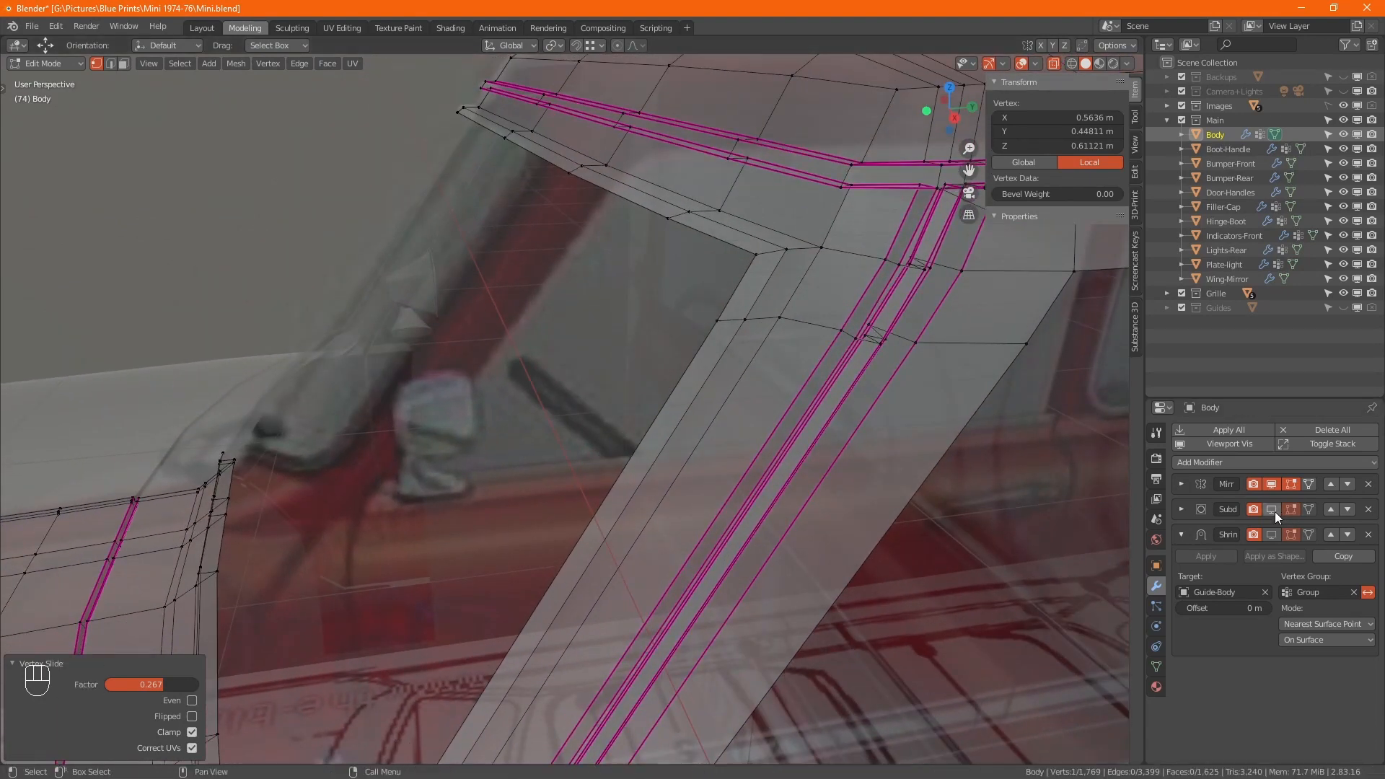
{"action": "key", "text": "alt+z"}
{"action": "key", "text": "Tab"}
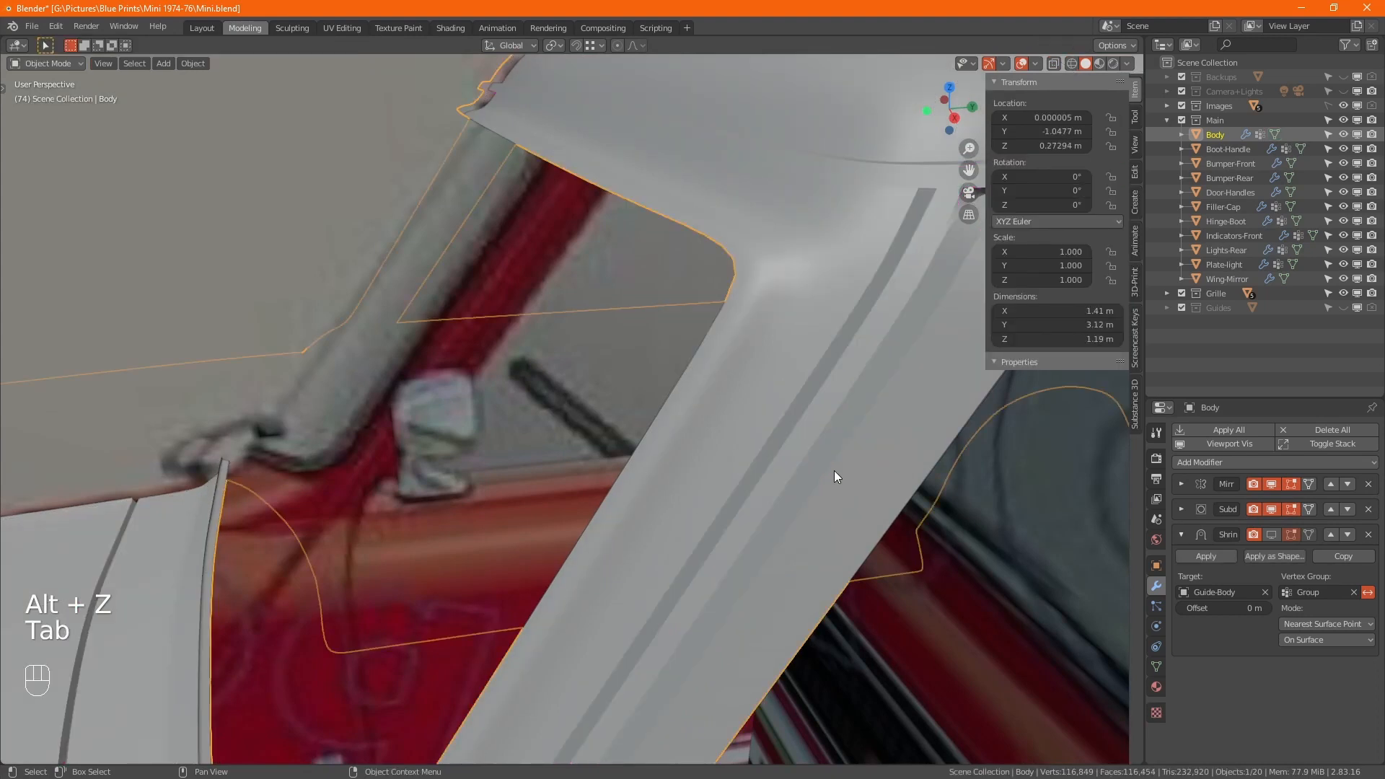
{"action": "key", "text": "Tab"}
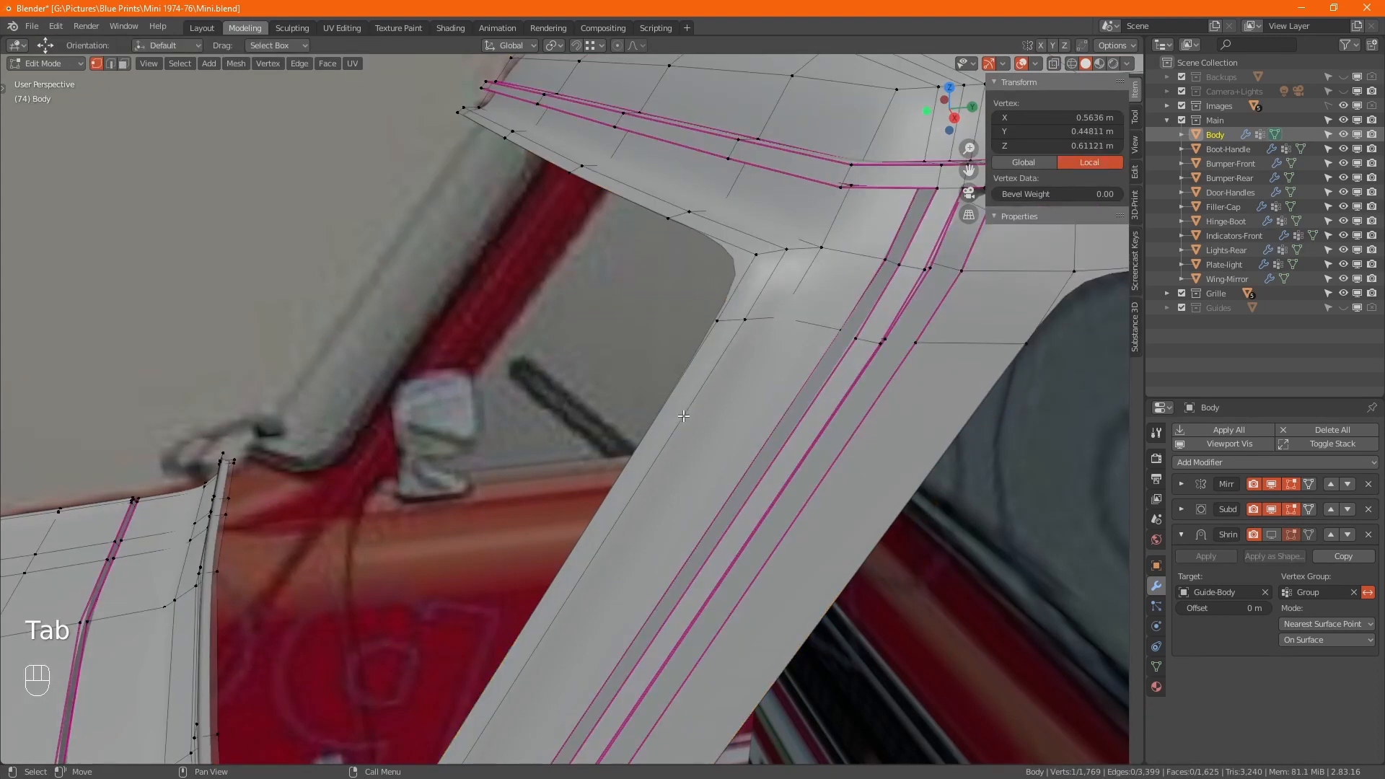
Step: Slide the windscreen lower edge's vertex nearest the centreline towards the centre by a factor of about 0.579
{"action": "left_click", "coordinate": [675, 396], "text": "alt"}
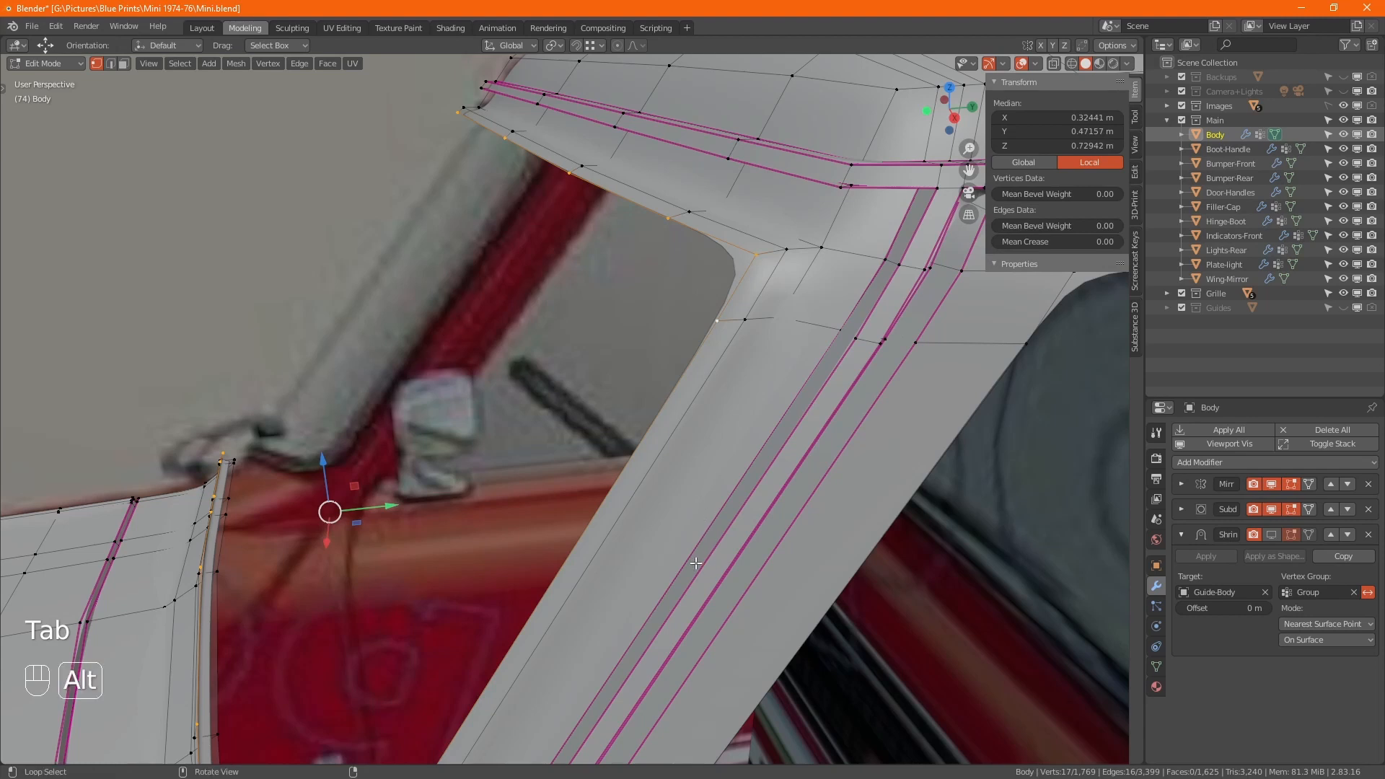
{"action": "middle_click_drag", "start_coordinate": [696, 563], "coordinate": [477, 525]}
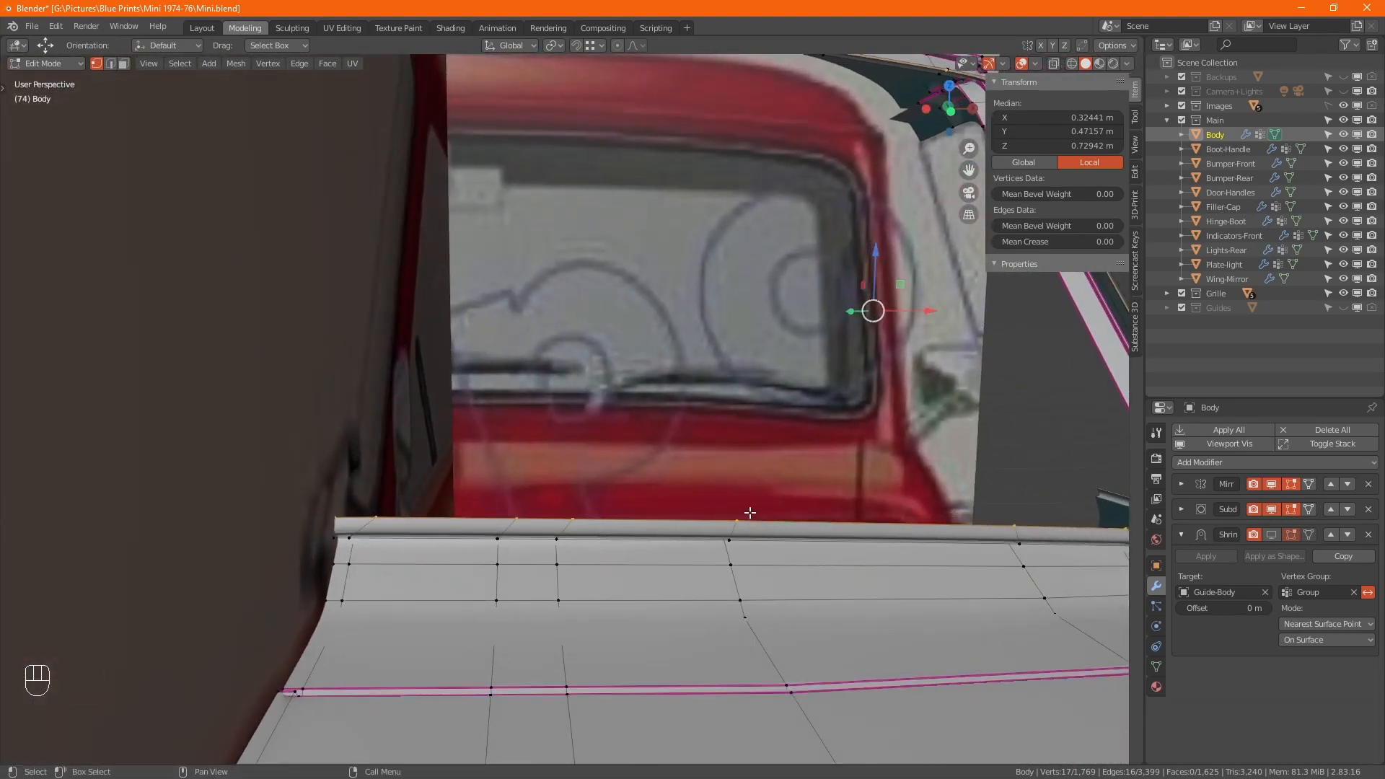
{"action": "left_click", "coordinate": [394, 506]}
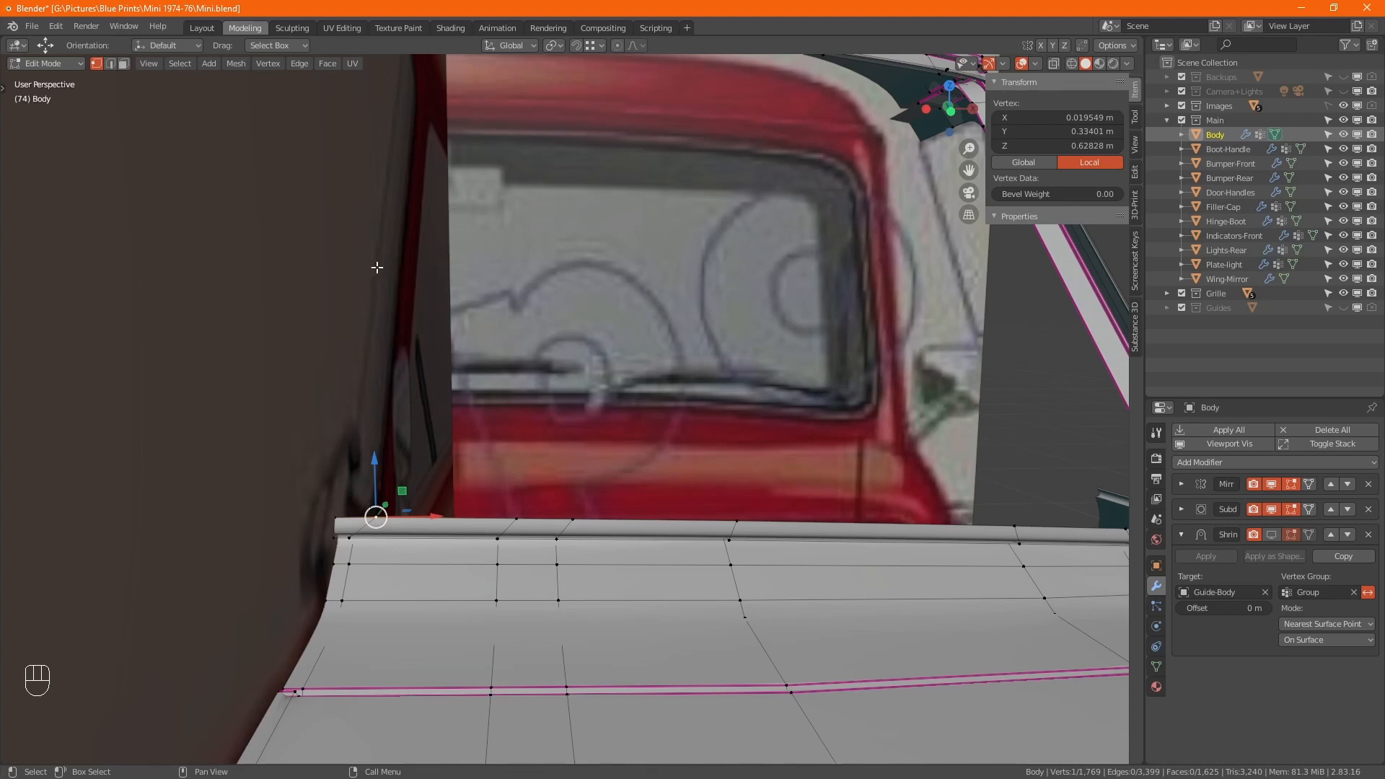
{"action": "key", "text": "g"}
{"action": "key", "text": "g"}
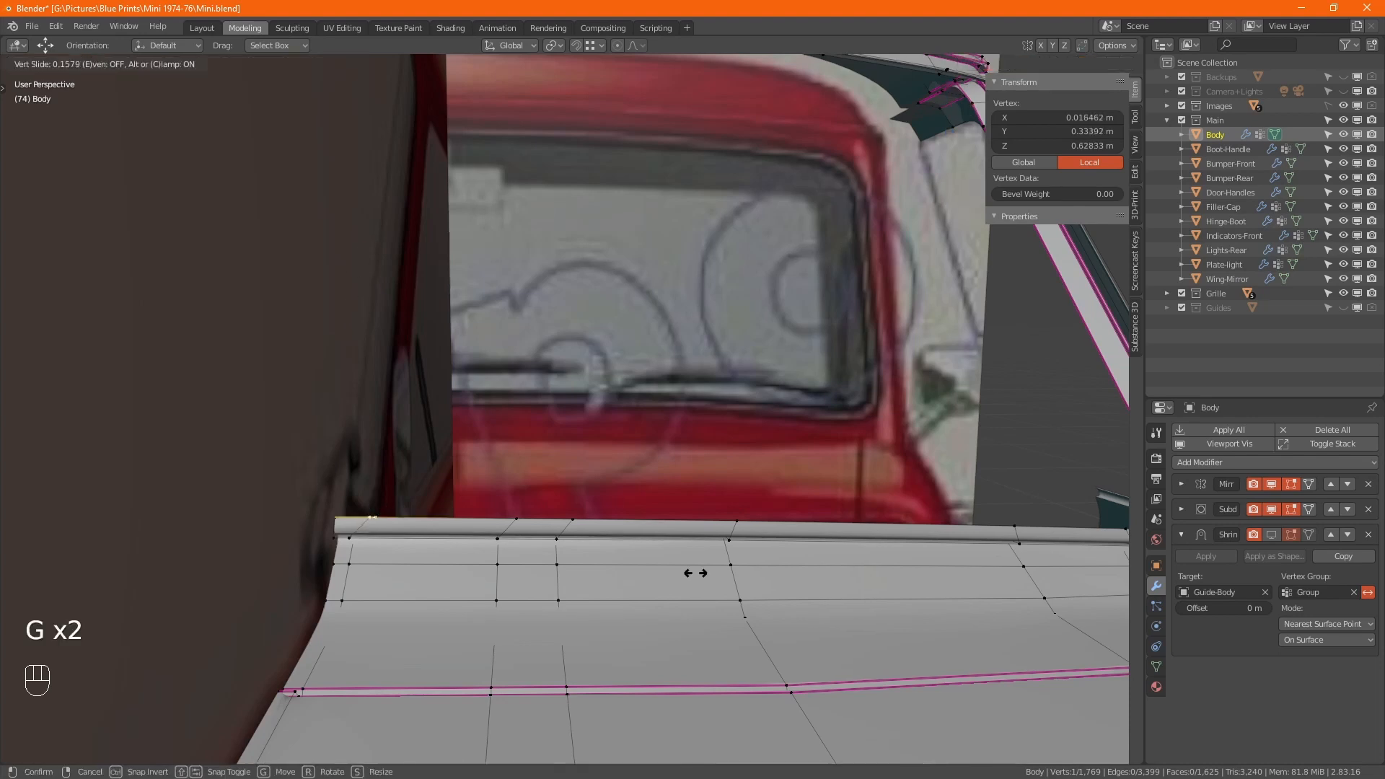
{"action": "left_click", "coordinate": [691, 572]}
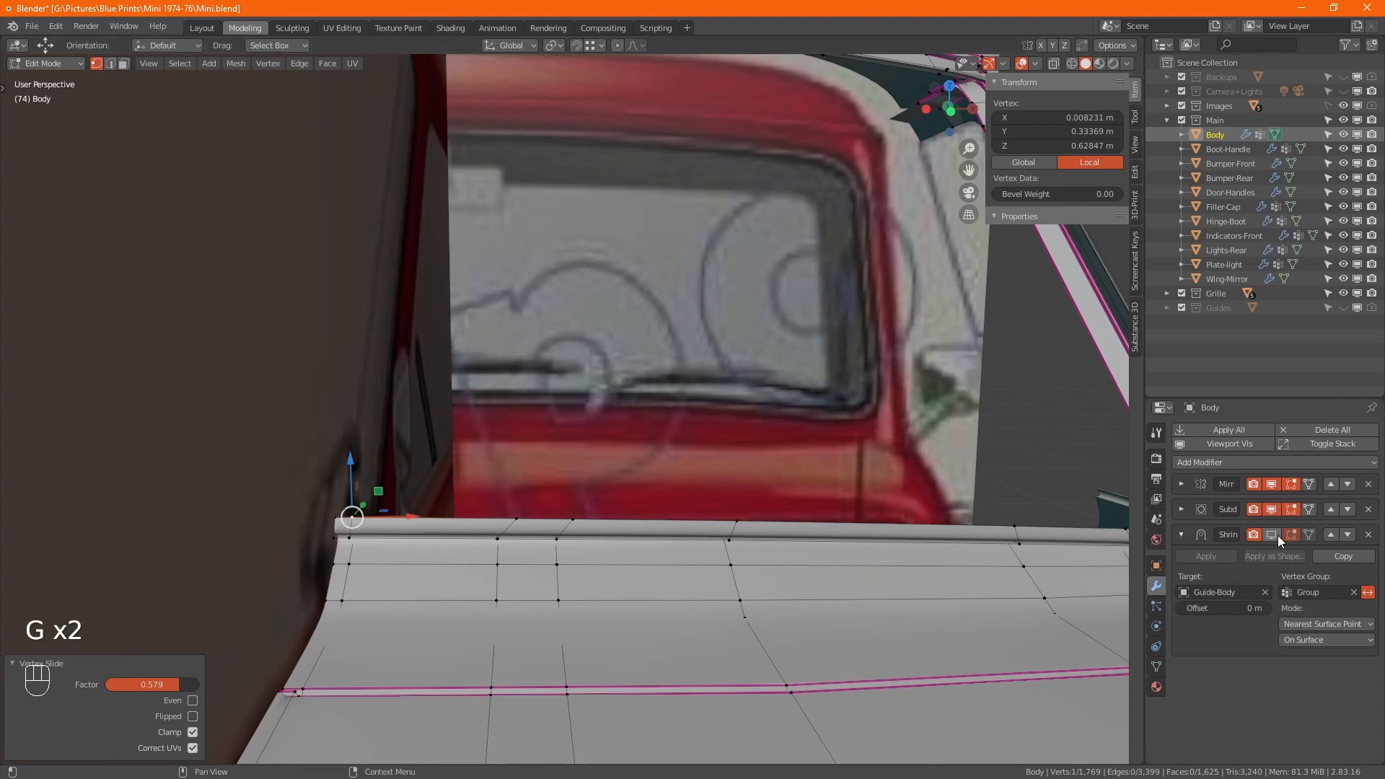
Step: Turn off the Subdivision modifier's viewport display and slide the second lower-edge vertex from the centreline inward by a factor of about 0.123
{"action": "left_click", "coordinate": [1188, 511]}
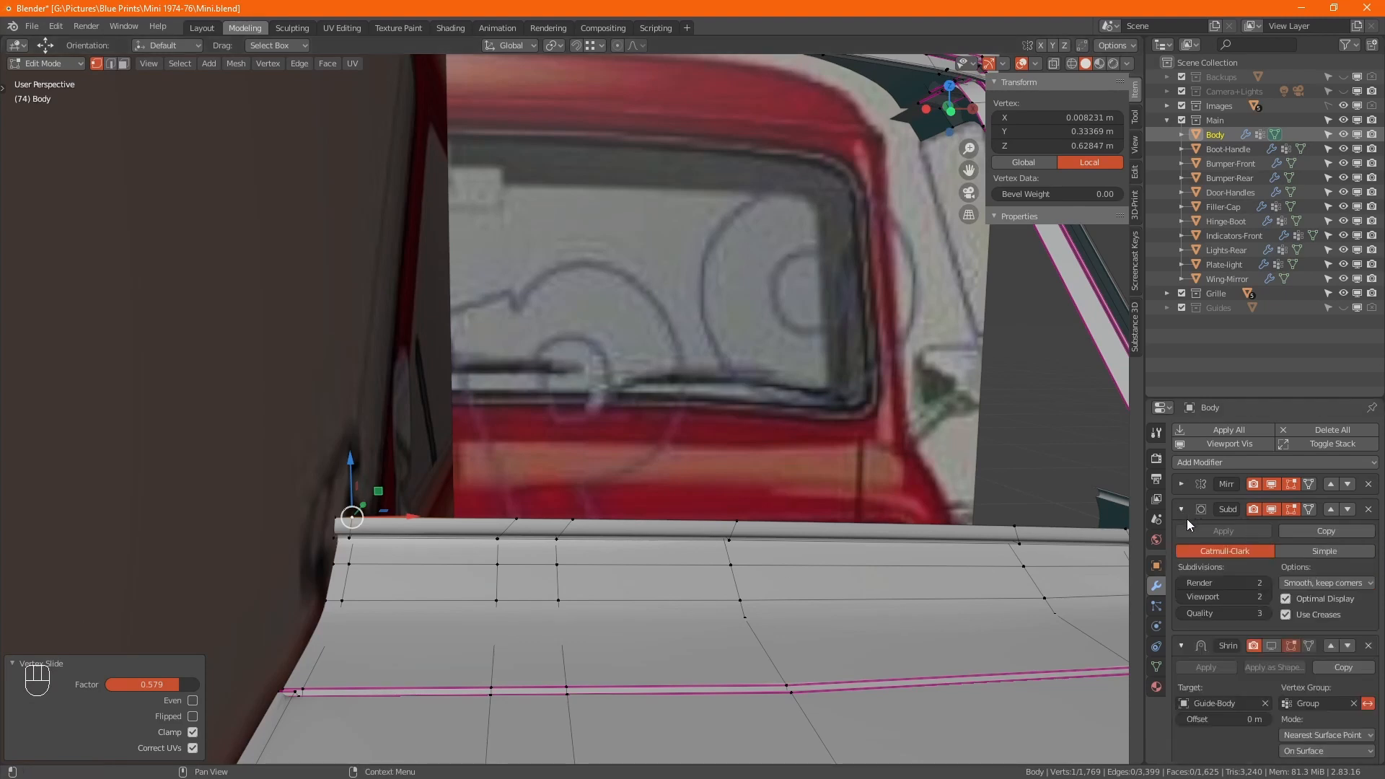
{"action": "left_click", "coordinate": [1275, 510]}
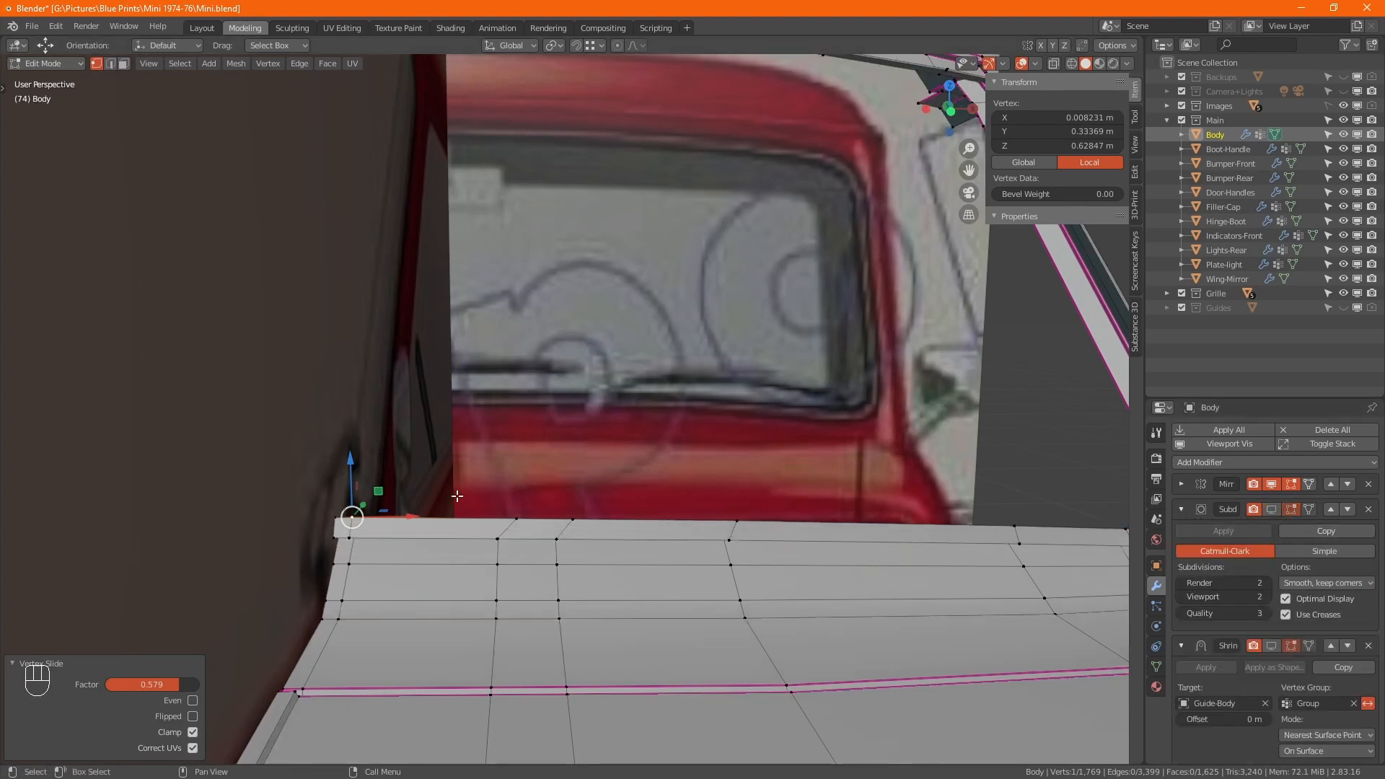
{"action": "key", "text": "ctrl+z"}
{"action": "key", "text": "g"}
{"action": "key", "text": "g"}
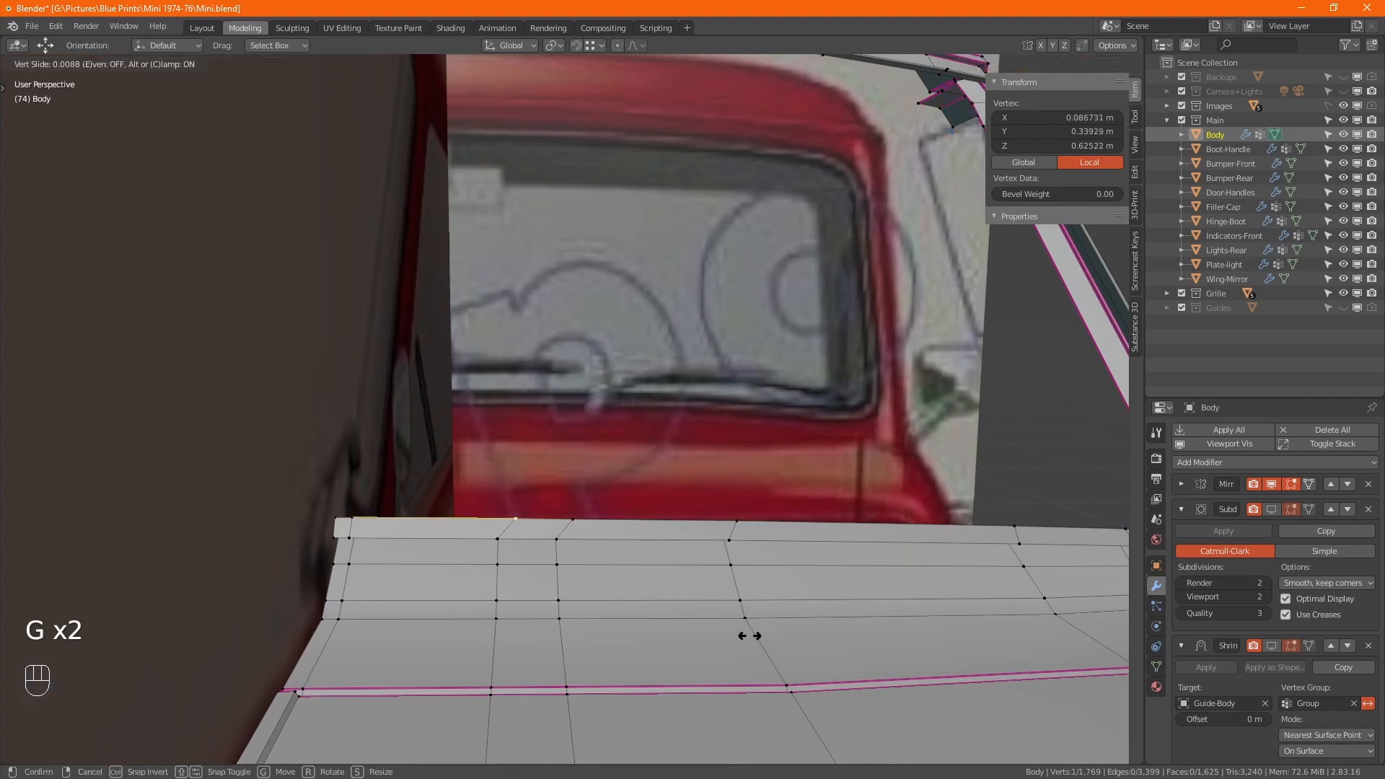
{"action": "left_click", "coordinate": [729, 631]}
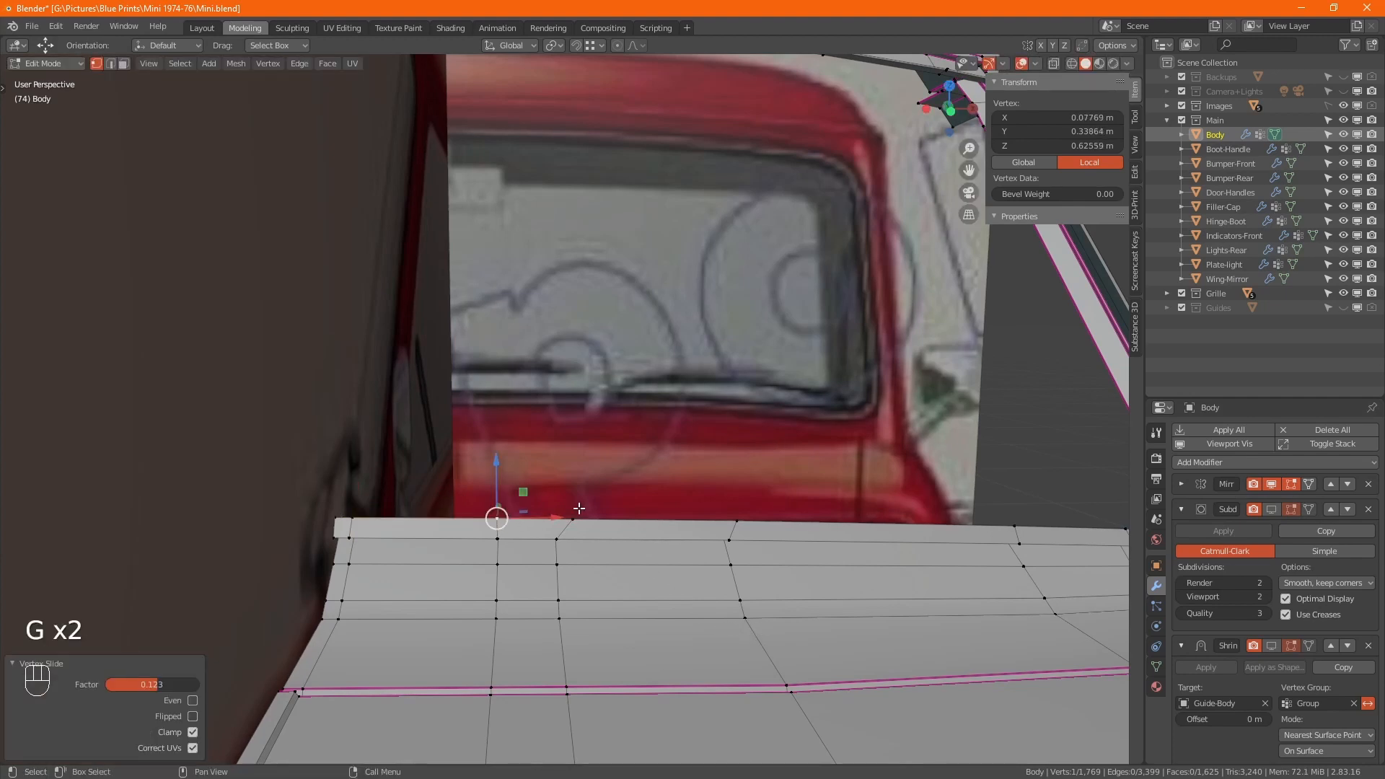
Step: Slide the third and fourth lower-edge vertices from the centreline inward by factors of about 0.239 and 0.06, aligning them with the edges below
{"action": "key", "text": "g"}
{"action": "key", "text": "g"}
{"action": "left_click", "coordinate": [757, 570]}
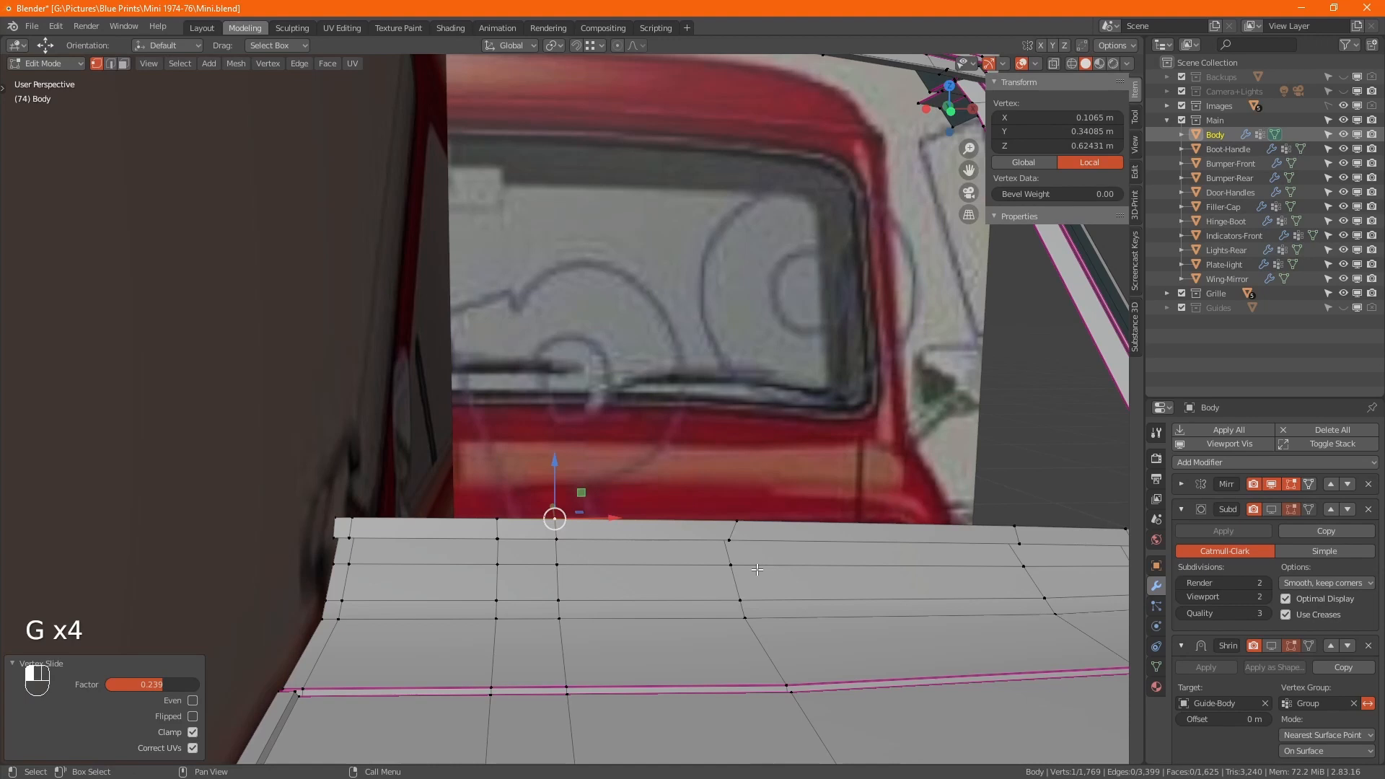
{"action": "left_click", "coordinate": [737, 519]}
{"action": "key", "text": "g"}
{"action": "key", "text": "g"}
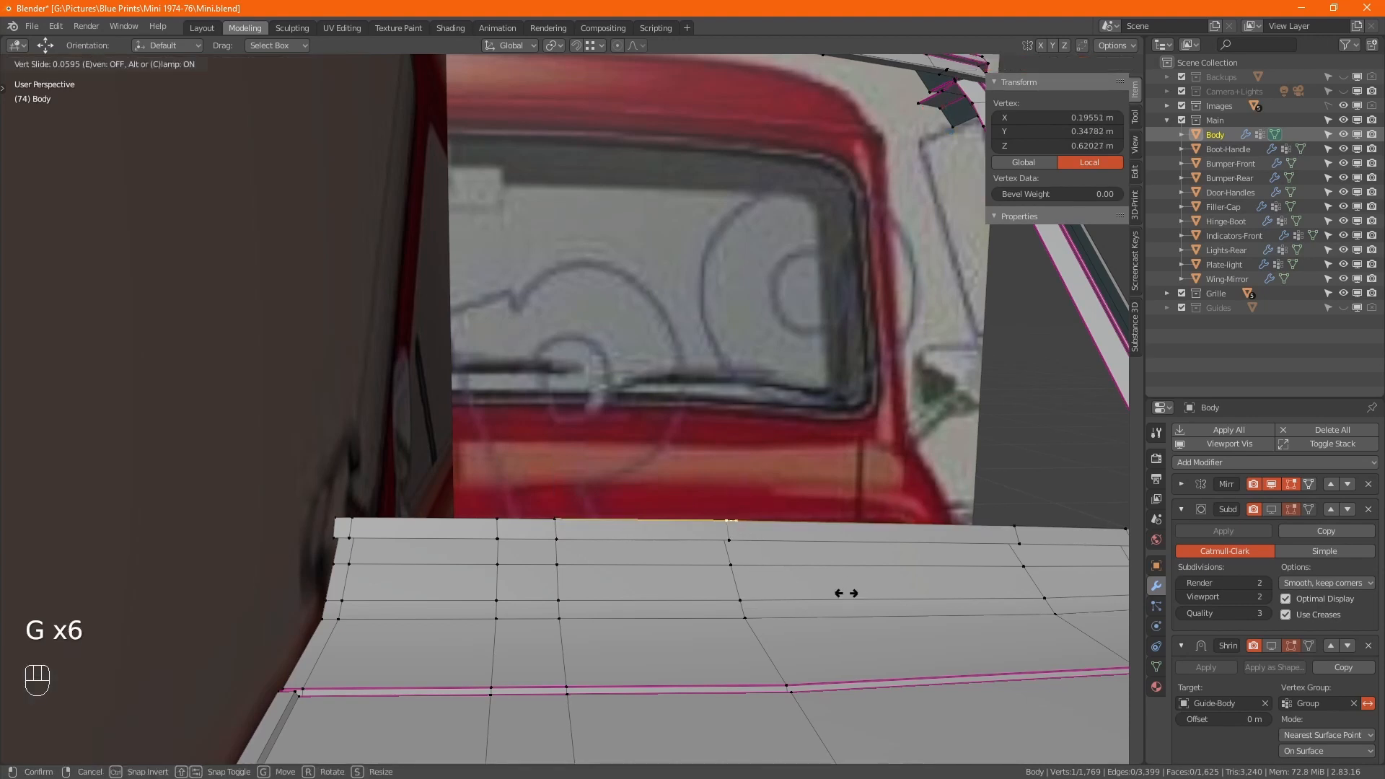
{"action": "left_click", "coordinate": [845, 594]}
Step: Slide the lower-edge vertex beside the windscreen's outer corner towards that corner by a factor of about 0.145
{"action": "mouse_move", "coordinate": [846, 594]}
{"action": "middle_mouse_down"}
{"action": "mouse_move", "coordinate": [815, 599]}
{"action": "mouse_move", "coordinate": [811, 582]}
{"action": "mouse_move", "coordinate": [821, 593]}
{"action": "middle_mouse_up"}
{"action": "middle_click", "coordinate": [842, 569], "text": "alt"}
{"action": "left_click", "coordinate": [938, 503]}
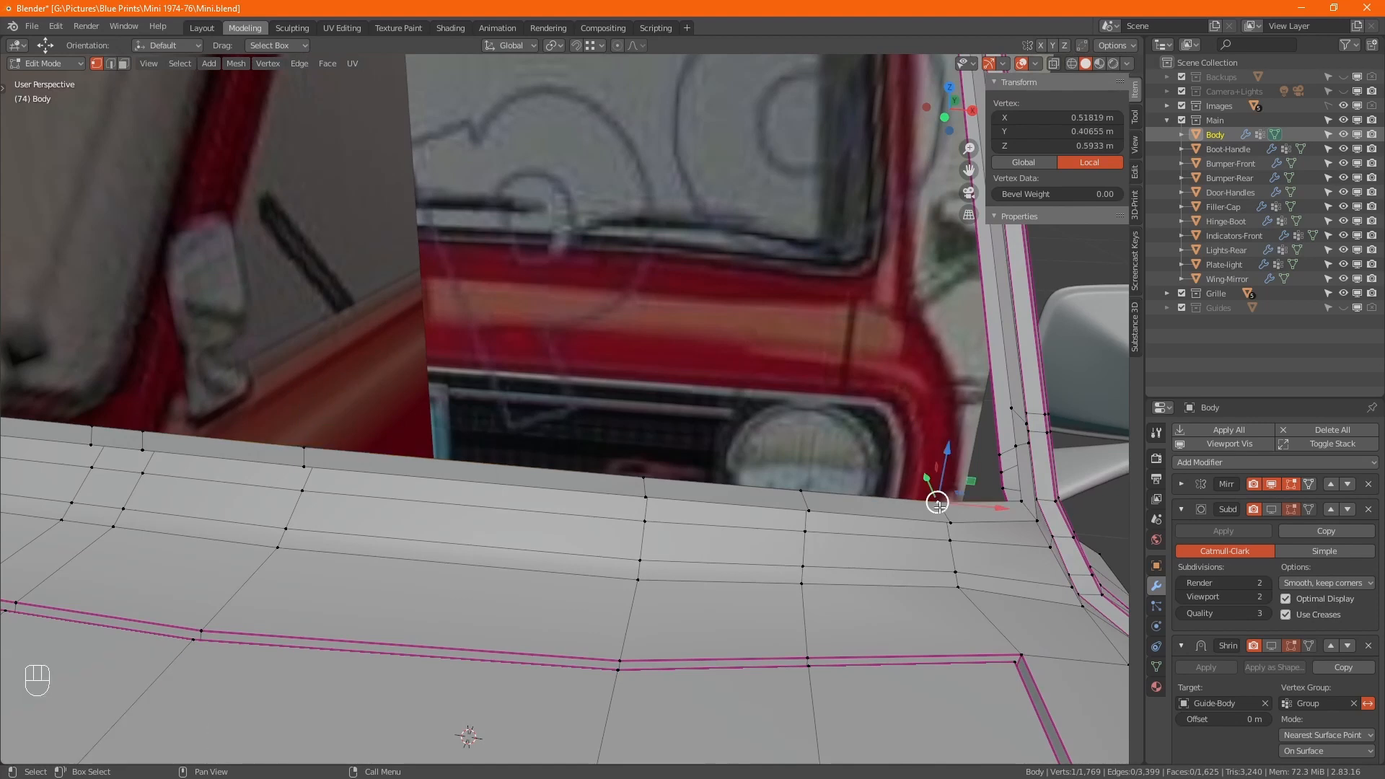
{"action": "key", "text": "g"}
{"action": "key", "text": "g"}
{"action": "left_click", "coordinate": [950, 583]}
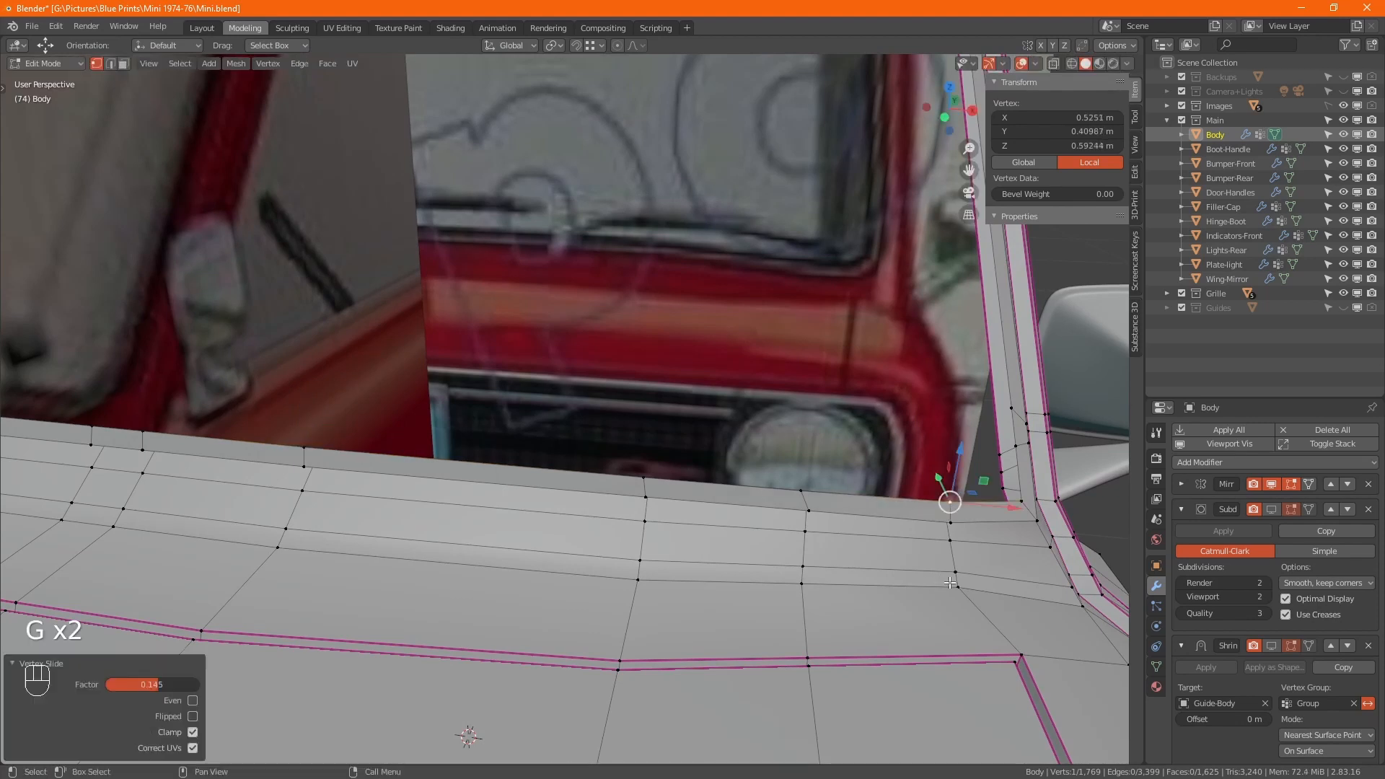
Step: Align the next two lower-edge vertices inward of the corner with the edges below, sliding them by factors of about 0.057 and 0.013
{"action": "left_click", "coordinate": [807, 493]}
{"action": "key", "text": "g"}
{"action": "key", "text": "g"}
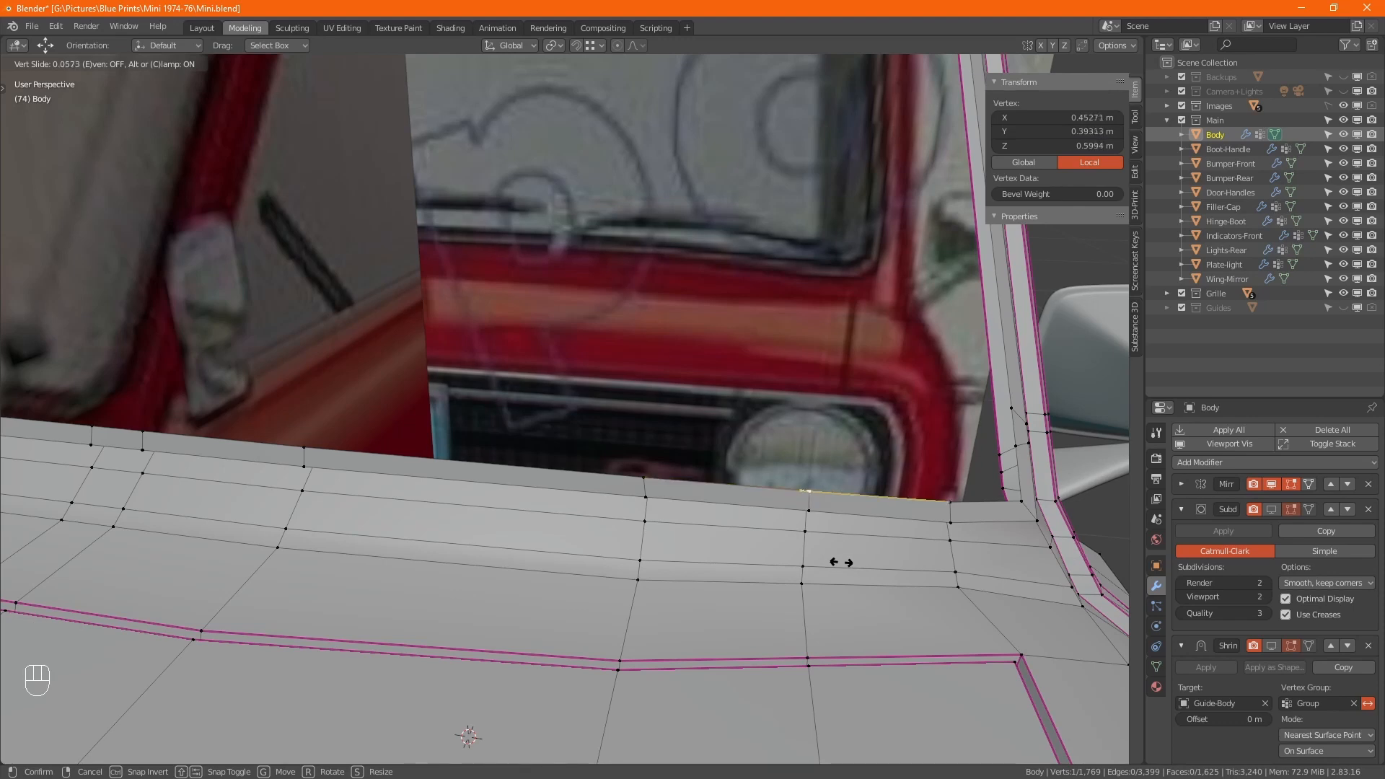
{"action": "left_click", "coordinate": [840, 562]}
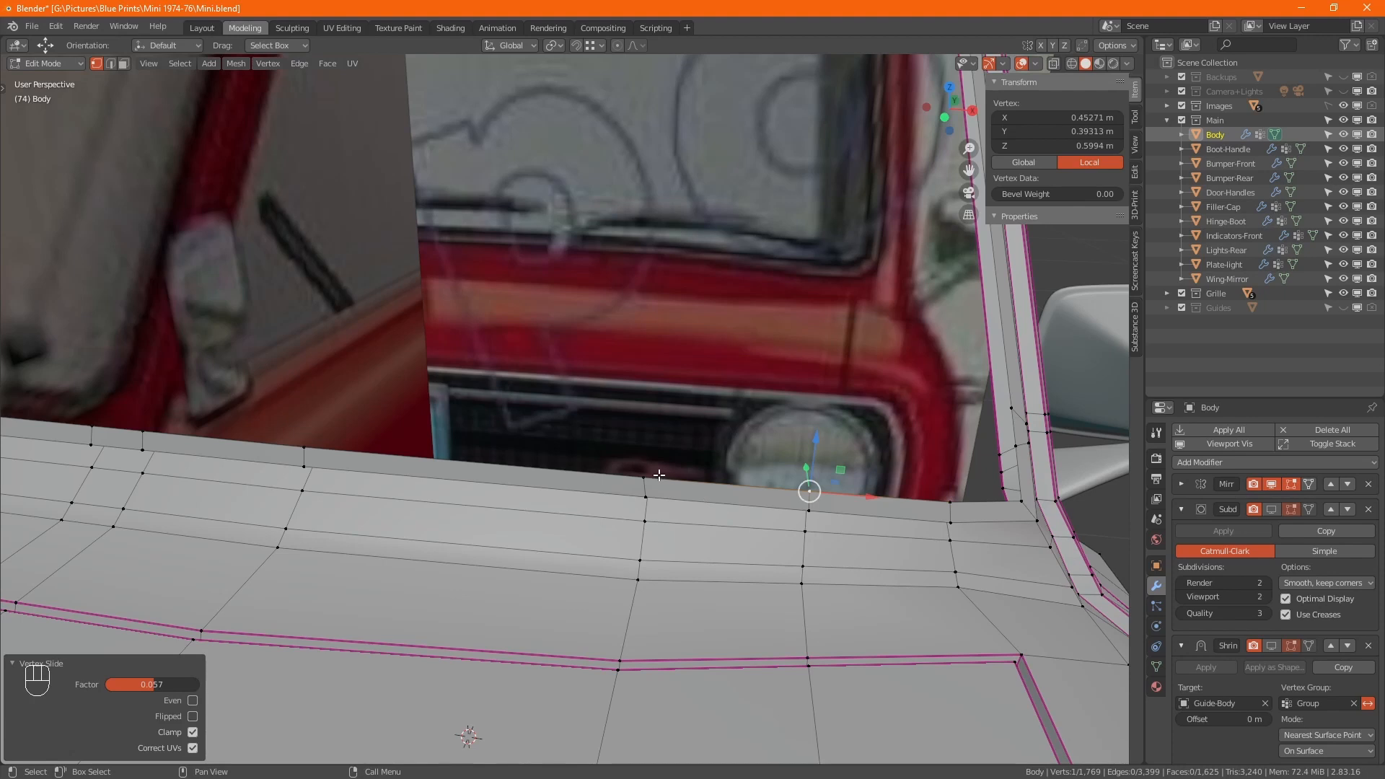
{"action": "left_click", "coordinate": [659, 474]}
{"action": "key", "text": "g"}
{"action": "key", "text": "g"}
{"action": "left_click", "coordinate": [824, 571]}
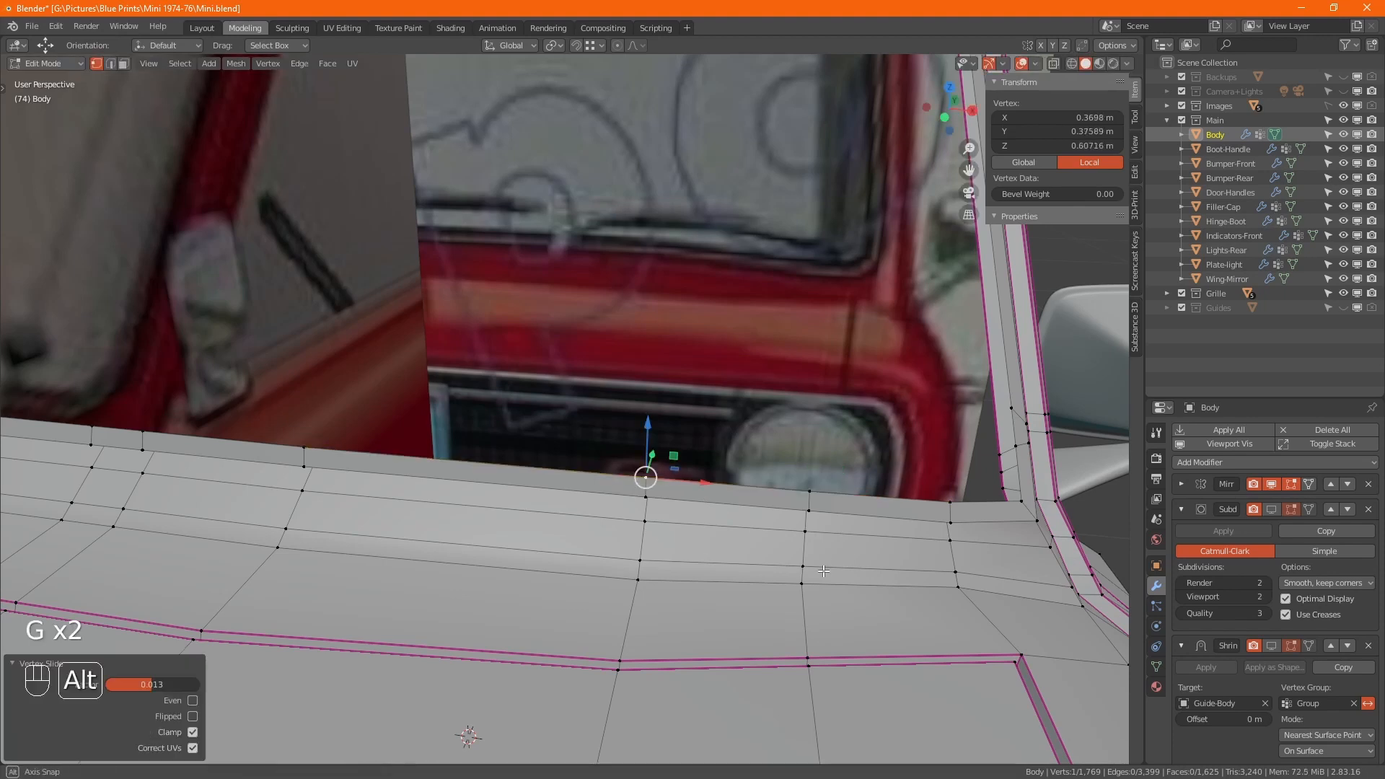
Step: Select the windscreen opening's inner face strip and assign it to the vertex group "Group" with weight 1.000
{"action": "middle_click_drag", "start_coordinate": [823, 571], "coordinate": [505, 404], "text": "alt"}
{"action": "scroll", "coordinate": [703, 526], "scroll_direction": "up", "scroll_amount": 1, "text": "alt"}
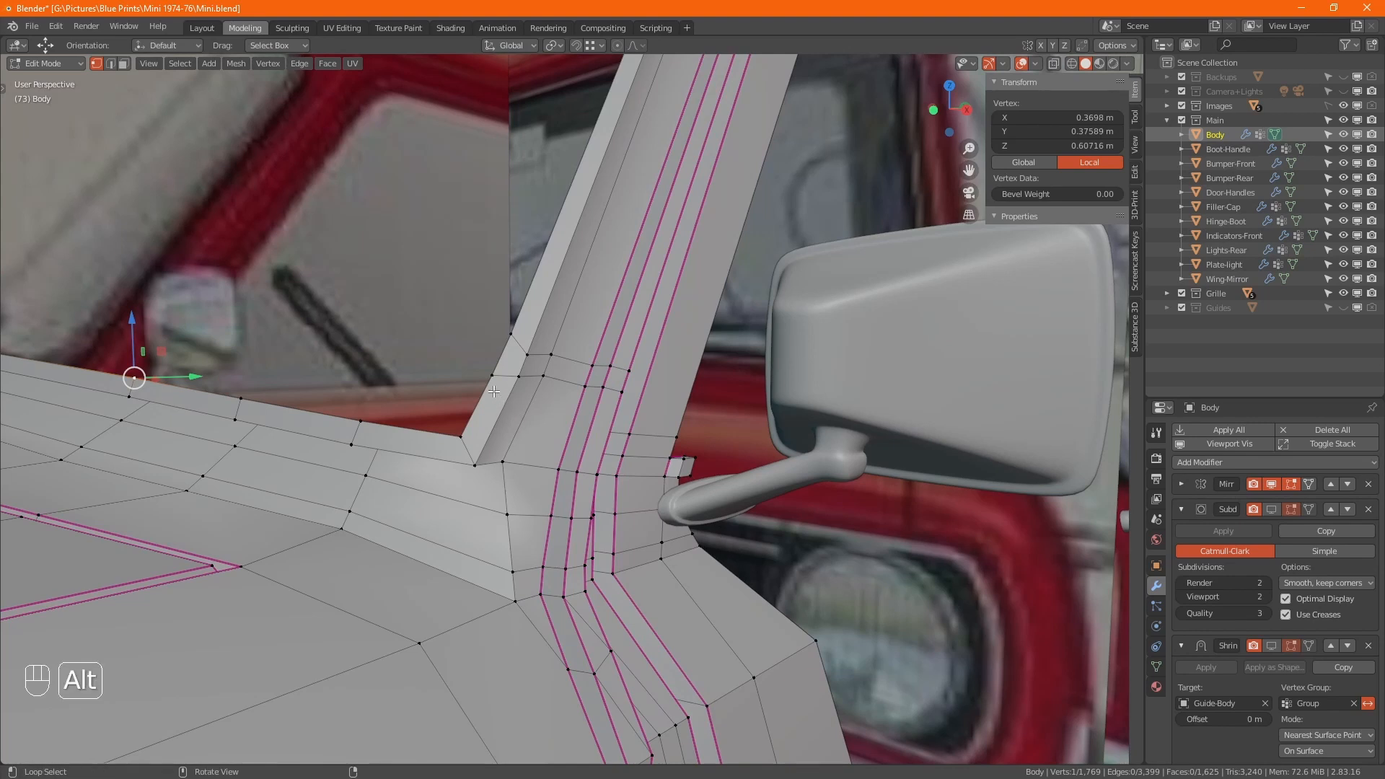
{"action": "left_click", "coordinate": [493, 390], "text": "alt"}
{"action": "key", "text": "ctrl+KP_Add"}
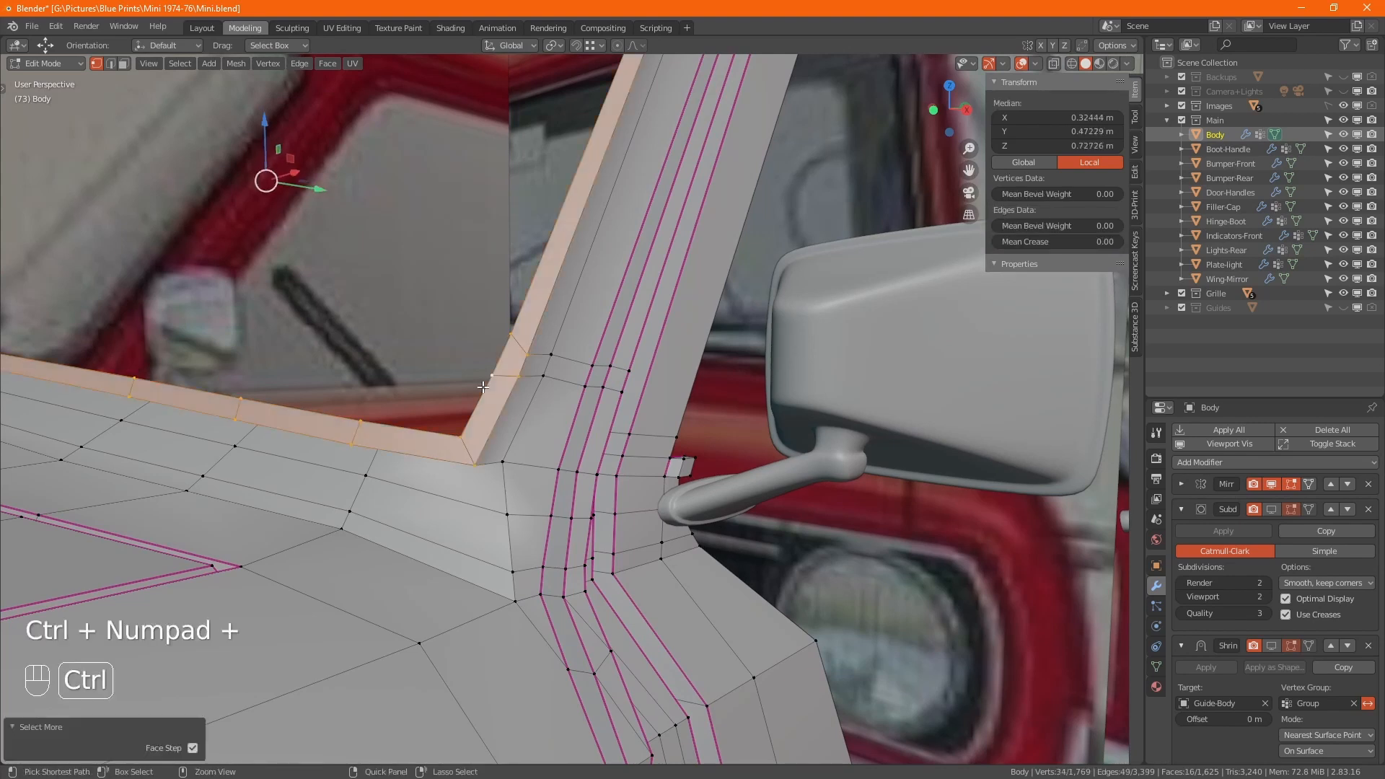
{"action": "key", "text": "ctrl+KP_Add"}
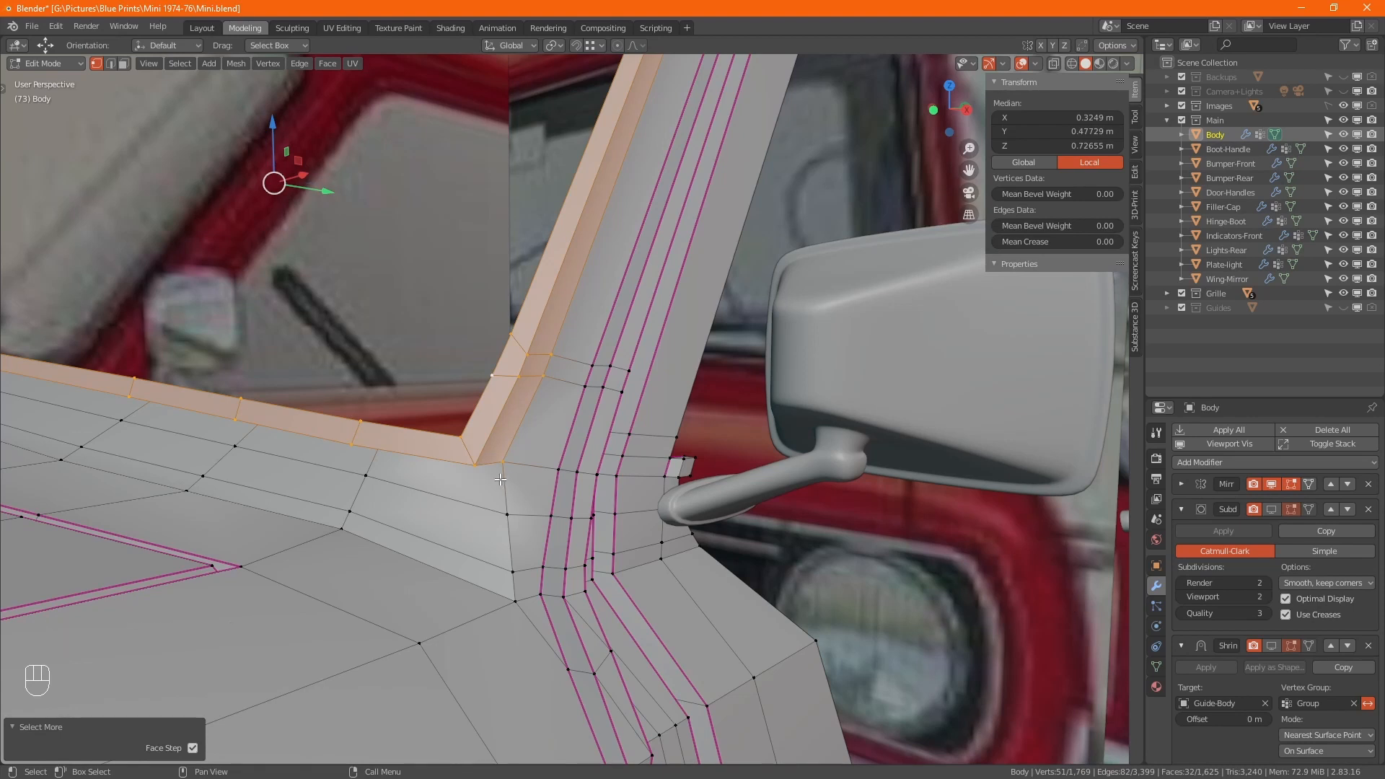
{"action": "key", "text": "ctrl+KP_Subtract"}
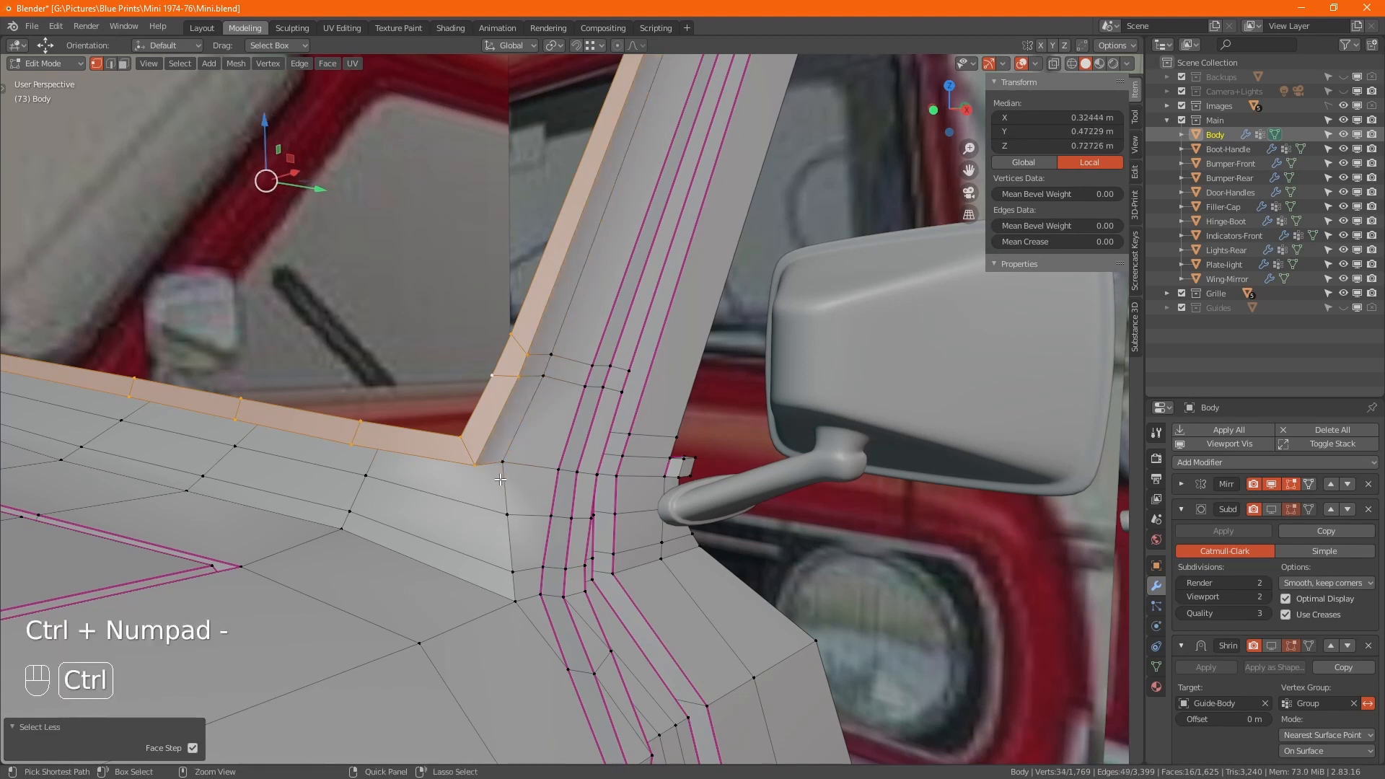
{"action": "left_click", "coordinate": [1157, 667]}
{"action": "left_click", "coordinate": [1200, 565]}
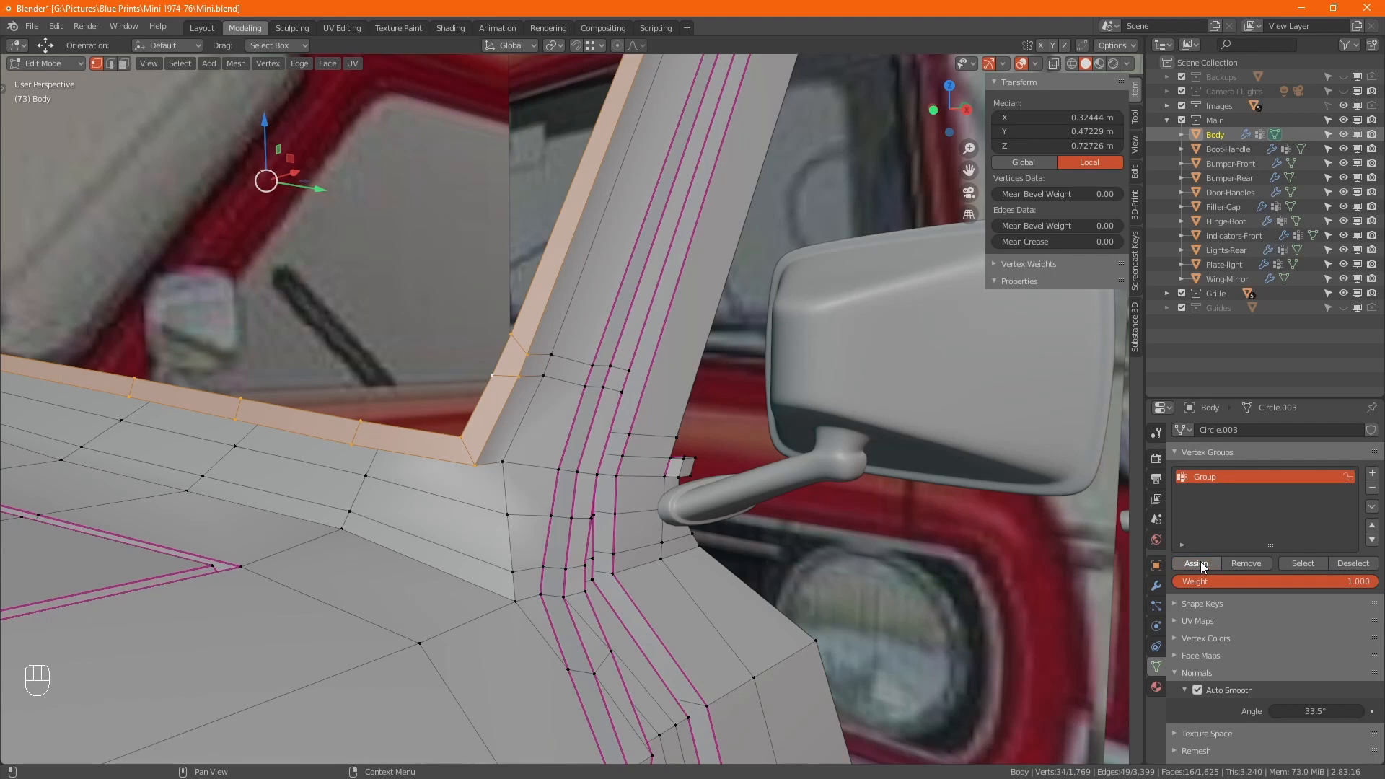
Step: Turn the viewport display of the Subdivision and Shrinkwrap modifiers back on
{"action": "left_click", "coordinate": [1157, 585]}
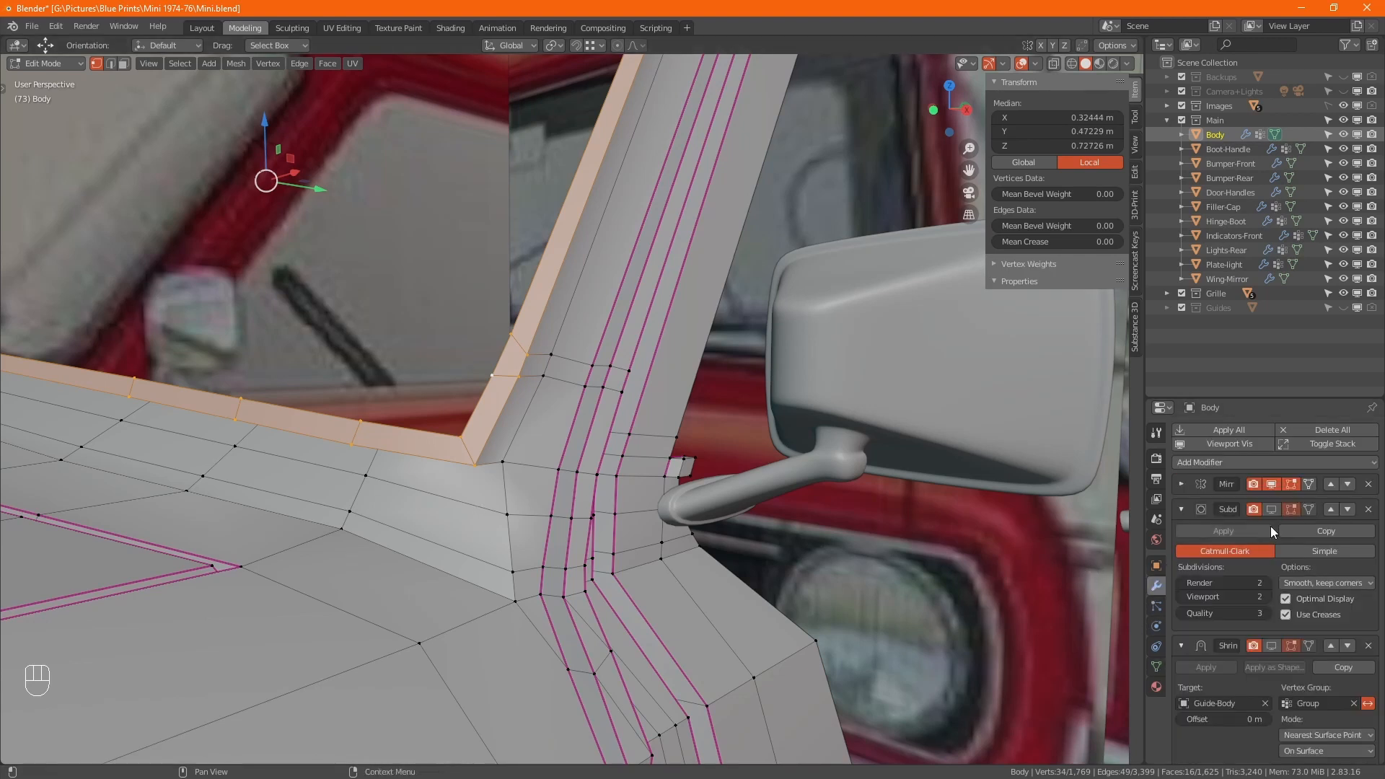
{"action": "left_click", "coordinate": [1271, 510]}
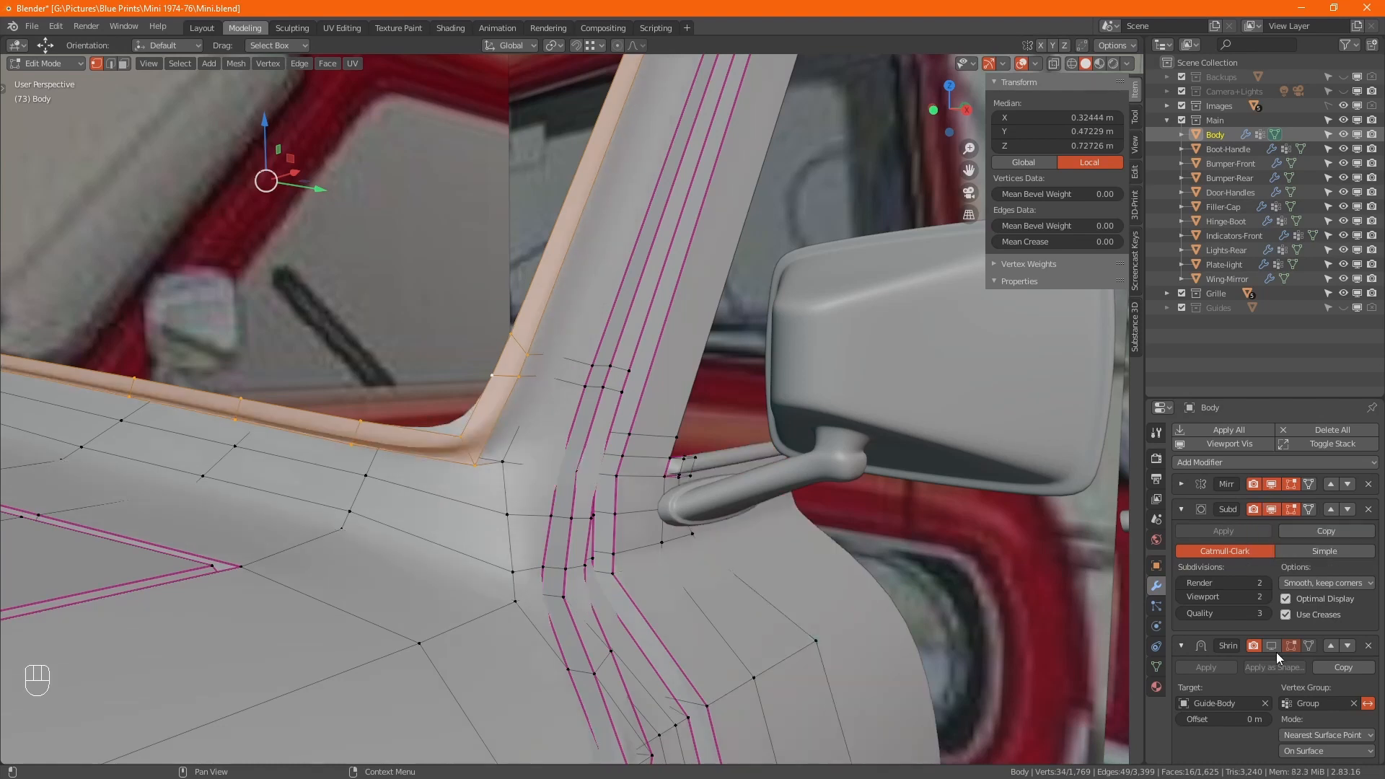
{"action": "left_click", "coordinate": [1273, 645]}
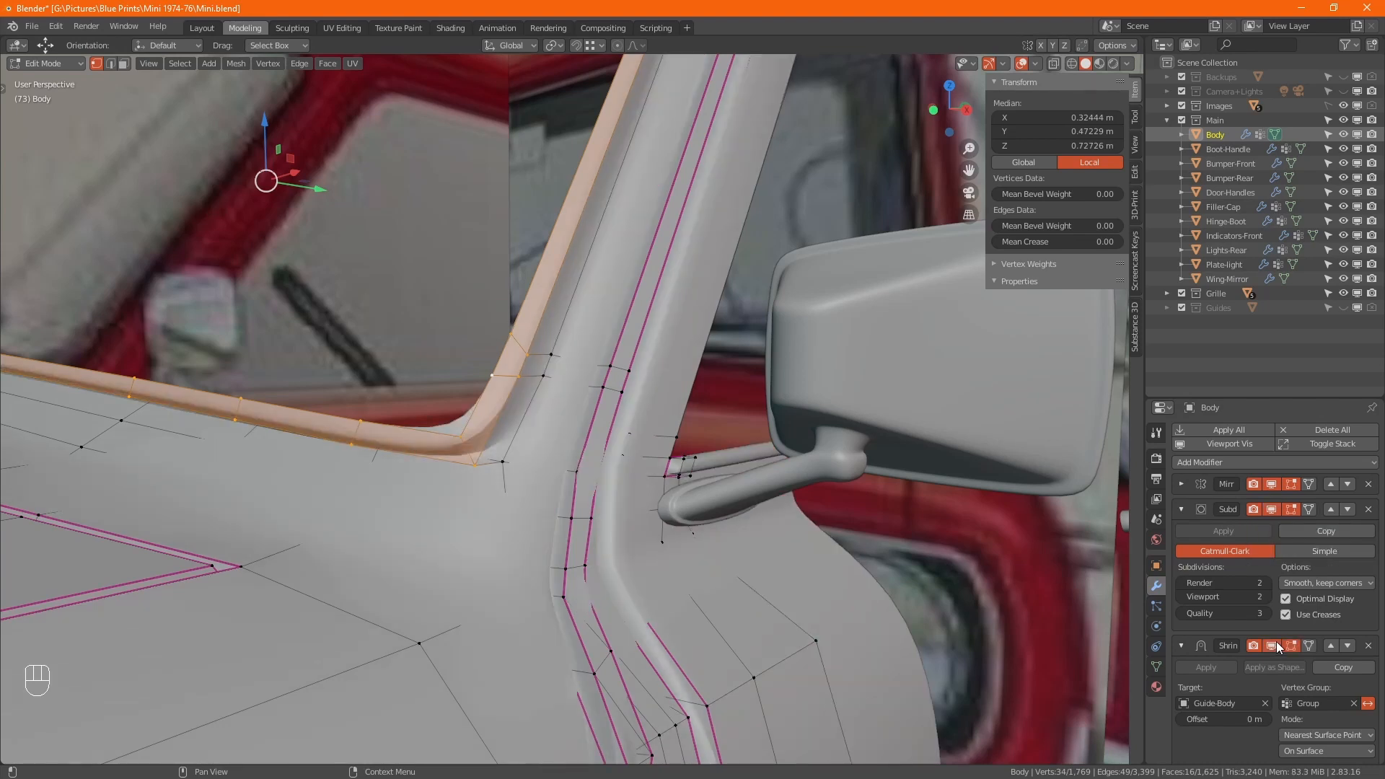
Step: Edge-slide the loop behind the windscreen's inner rim towards the rim by a factor of about 0.372
{"action": "scroll", "coordinate": [458, 449], "scroll_direction": "down", "scroll_amount": 2}
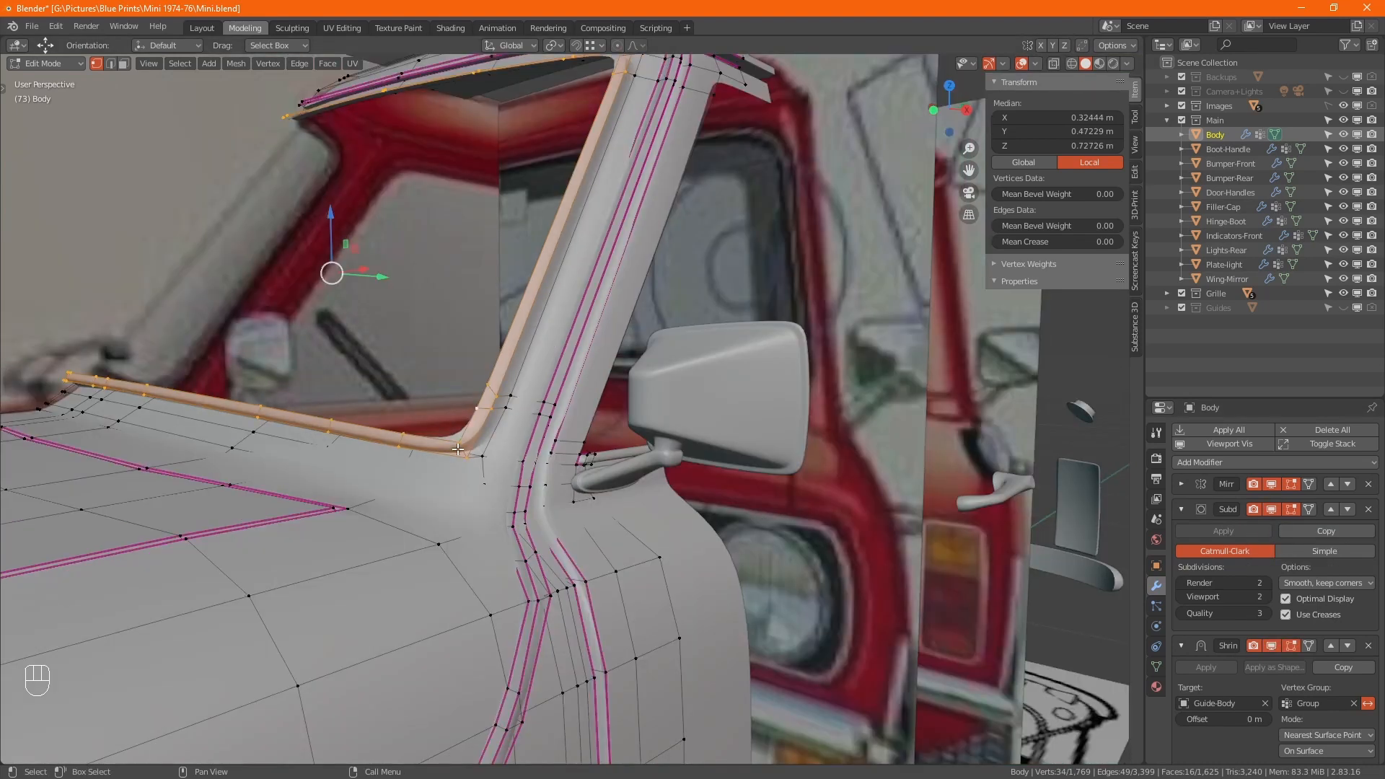
{"action": "left_click", "coordinate": [456, 451], "text": "alt"}
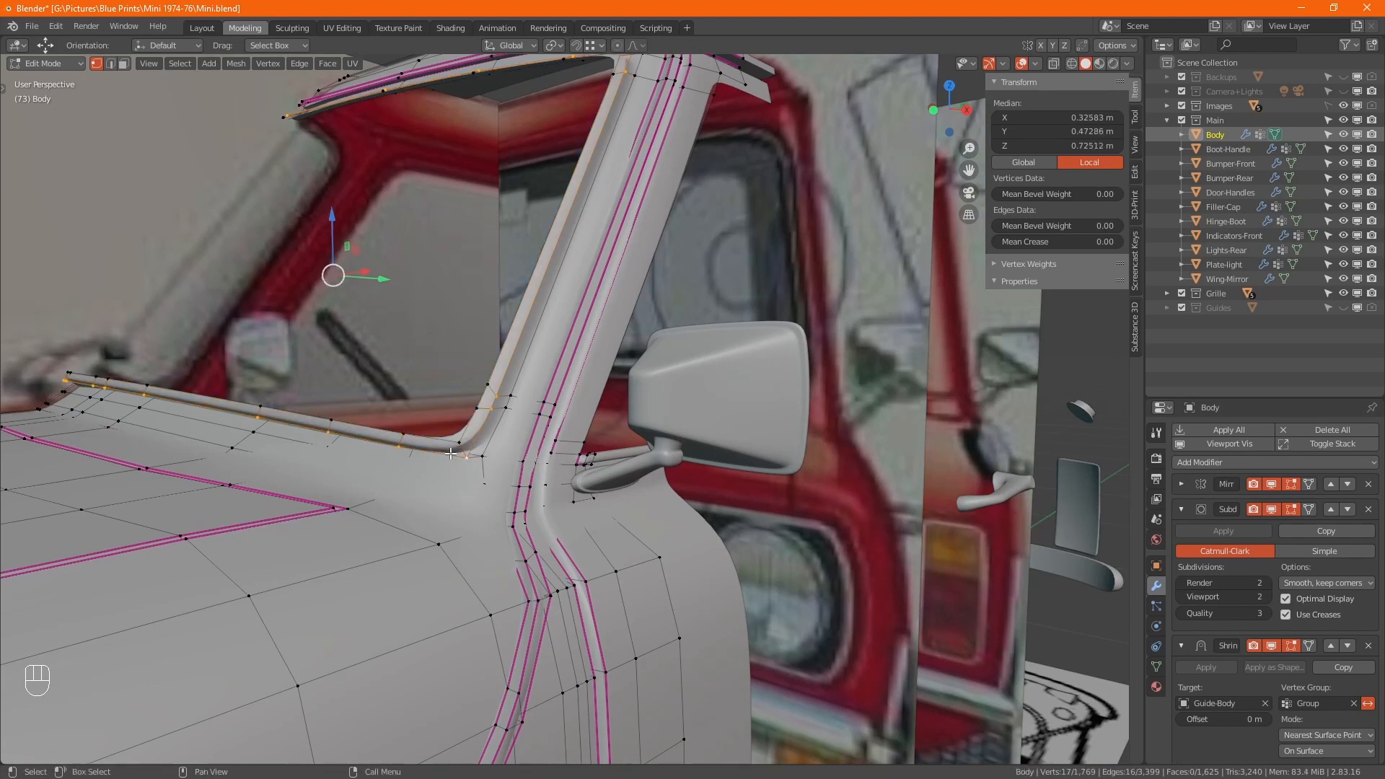
{"action": "scroll", "coordinate": [455, 440], "scroll_direction": "up", "scroll_amount": 2}
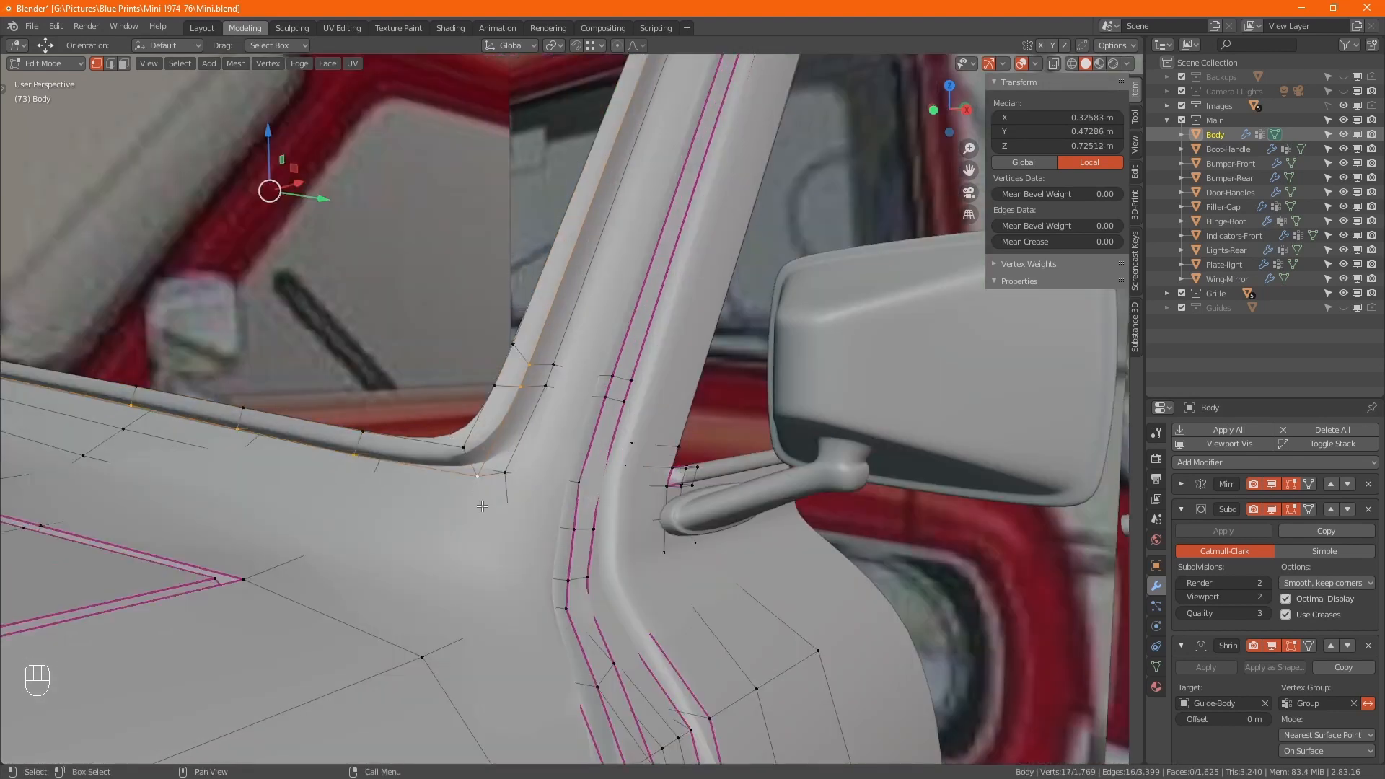
{"action": "key", "text": "g"}
{"action": "key", "text": "g"}
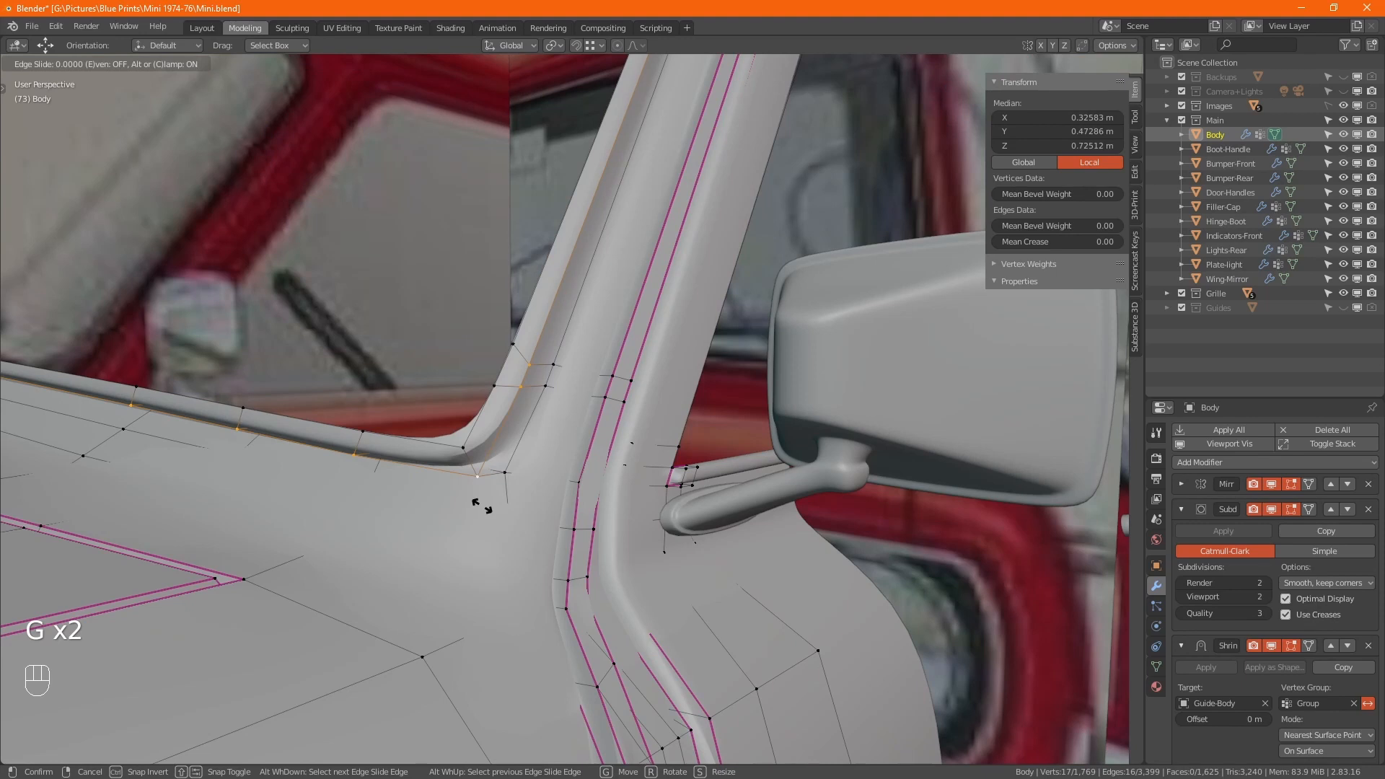
{"action": "left_click", "coordinate": [478, 495]}
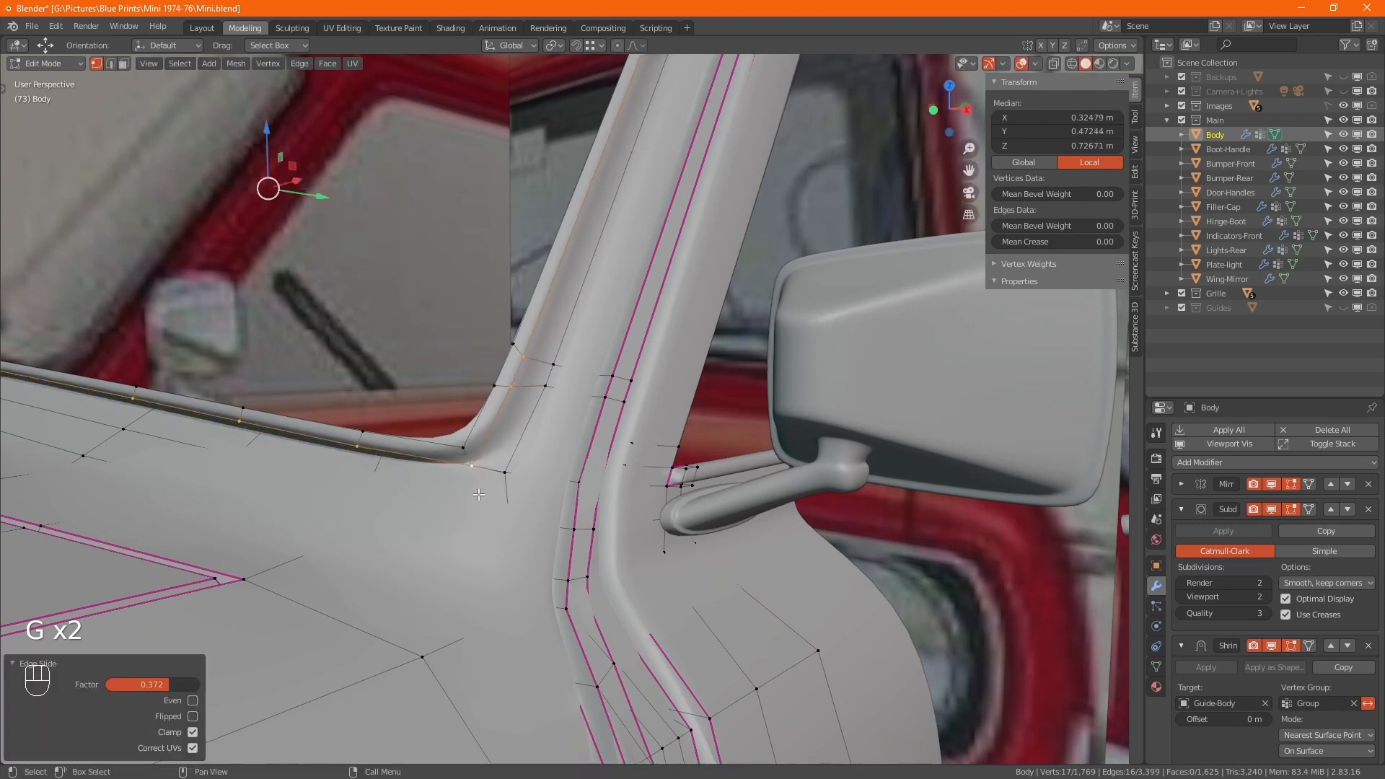
Step: Snap the 3D cursor to the midpoint between the windscreen rim's upper and lower centreline vertices
{"action": "key", "text": "KP_Decimal"}
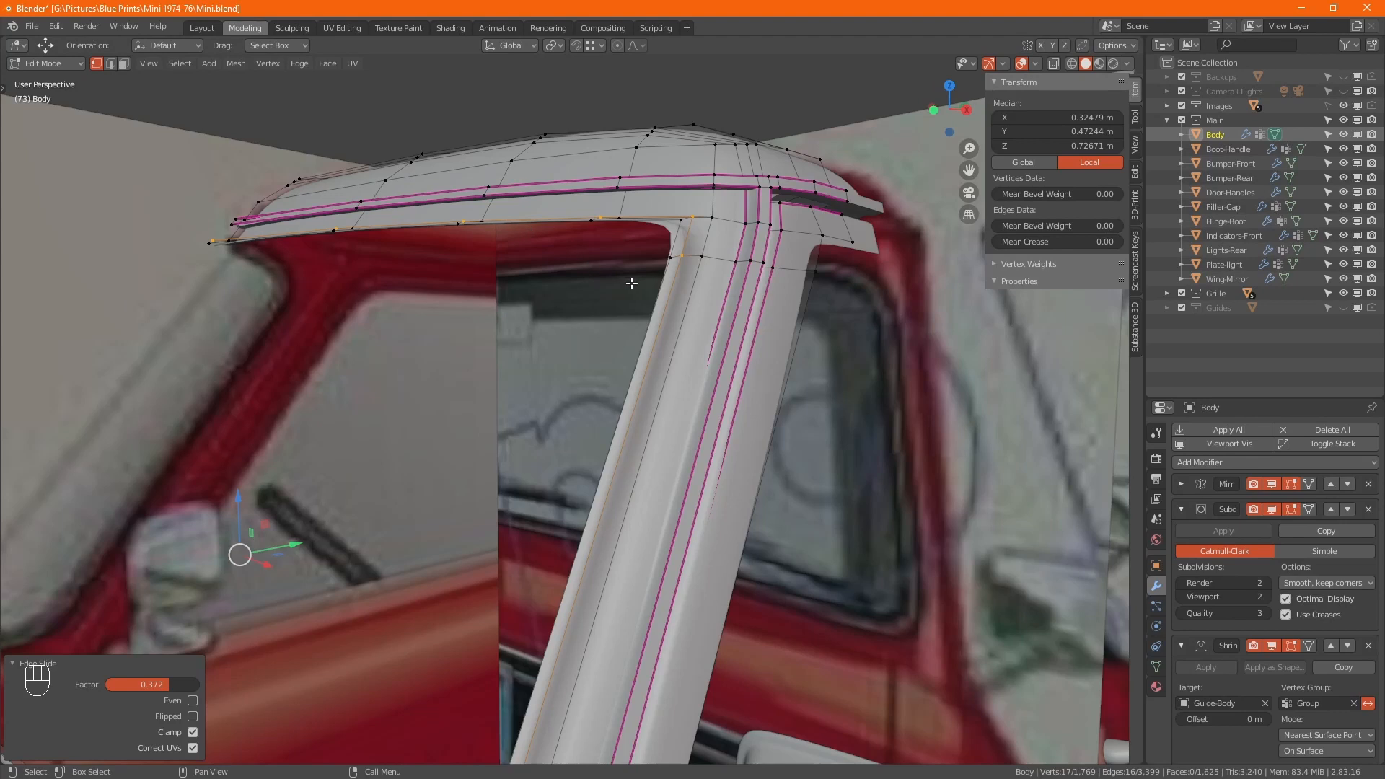
{"action": "left_click", "coordinate": [672, 289], "text": "alt"}
{"action": "scroll", "coordinate": [672, 289], "scroll_direction": "down", "scroll_amount": 4}
{"action": "middle_click_drag", "start_coordinate": [672, 290], "coordinate": [630, 333], "text": "alt"}
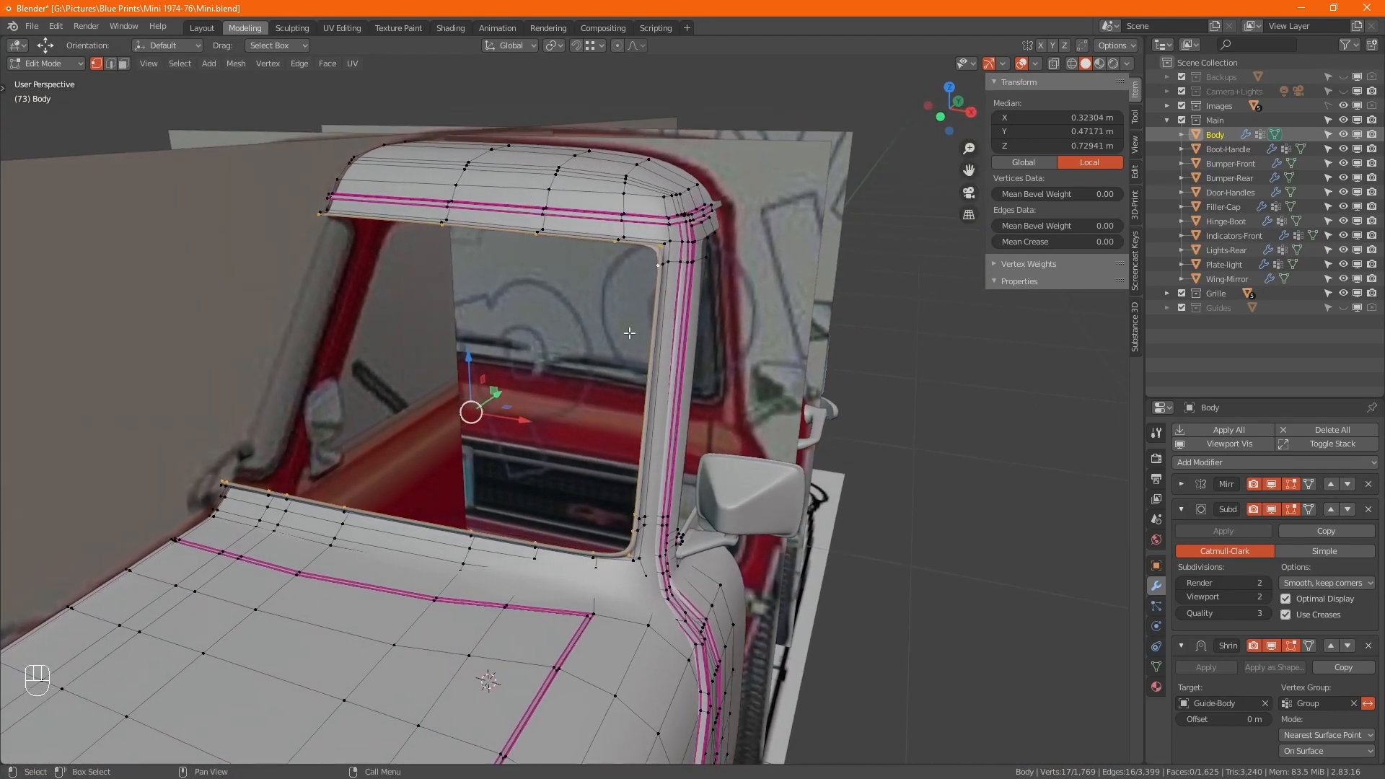
{"action": "left_click", "coordinate": [222, 480]}
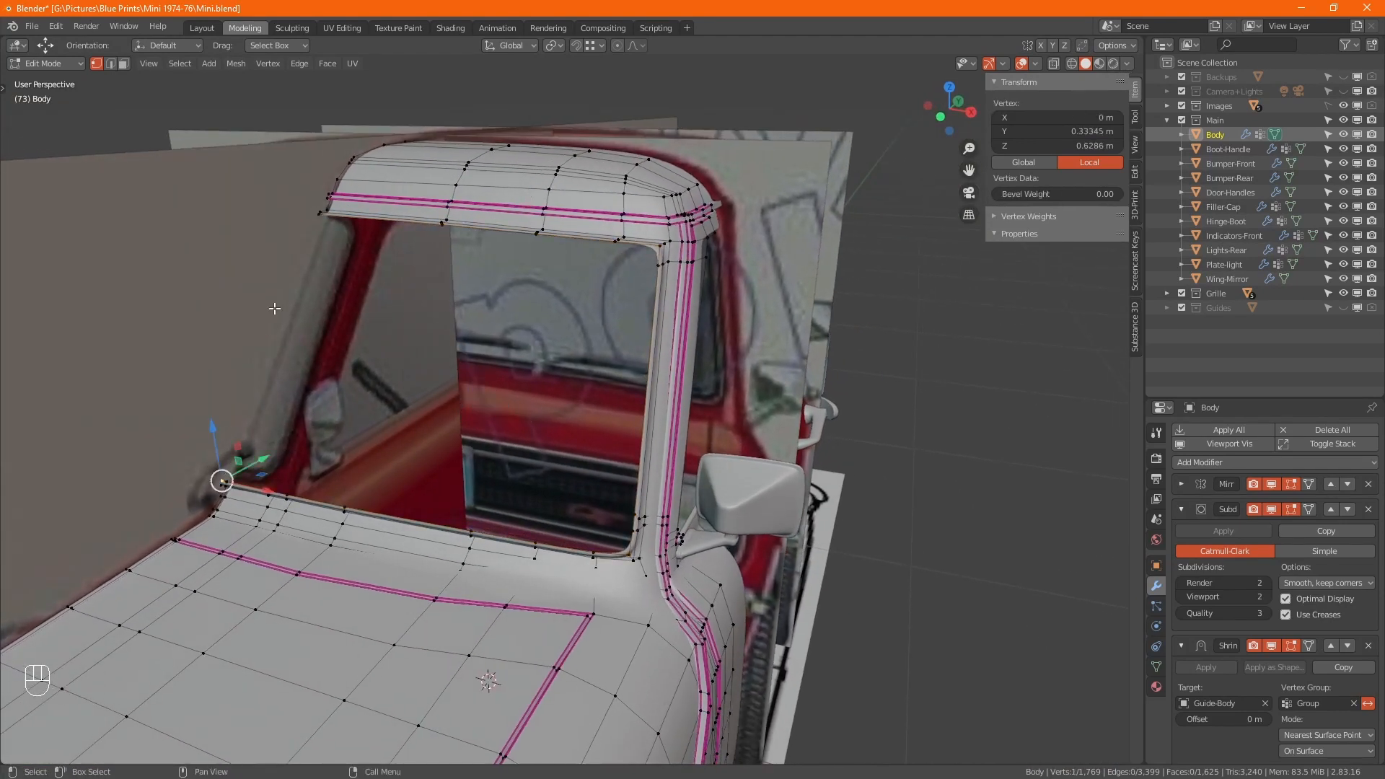
{"action": "left_click", "coordinate": [320, 214], "text": "shift"}
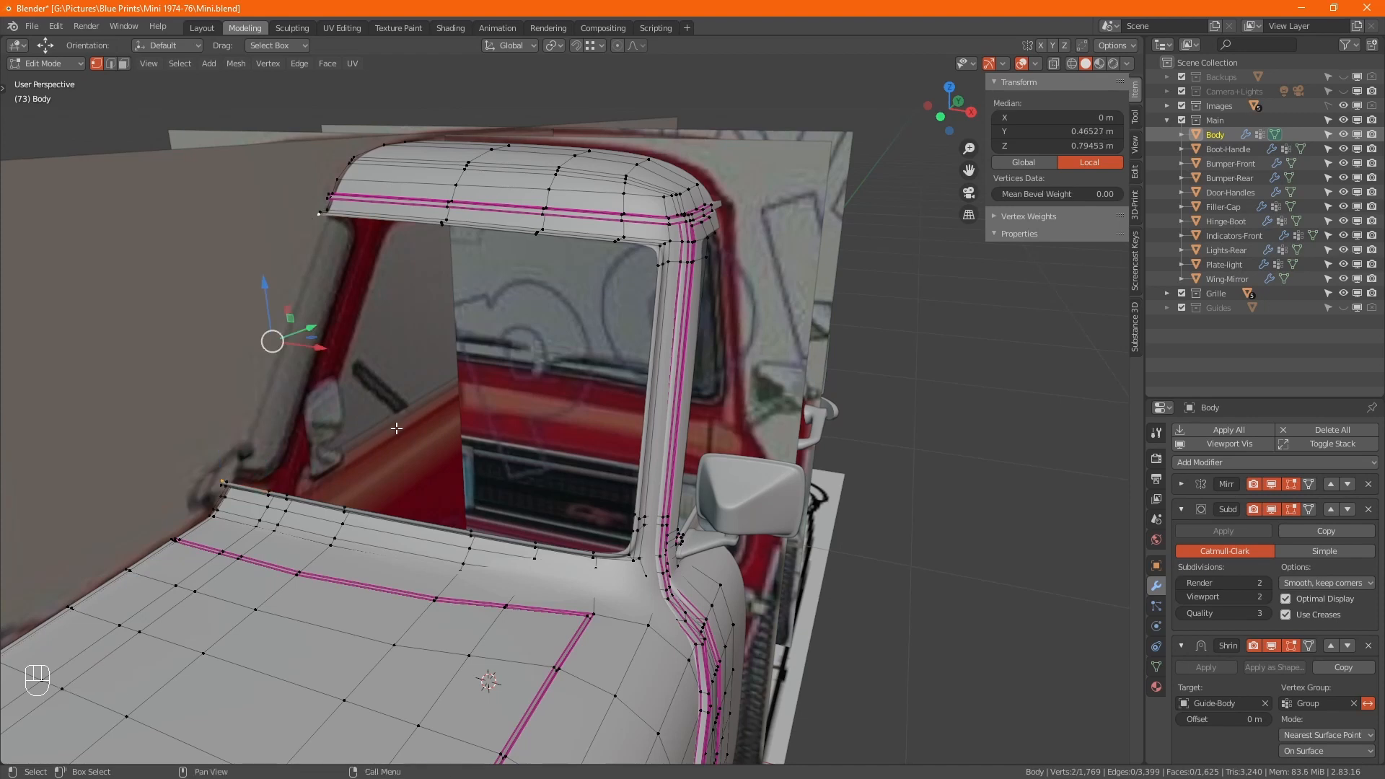
{"action": "key", "text": "shift+s"}
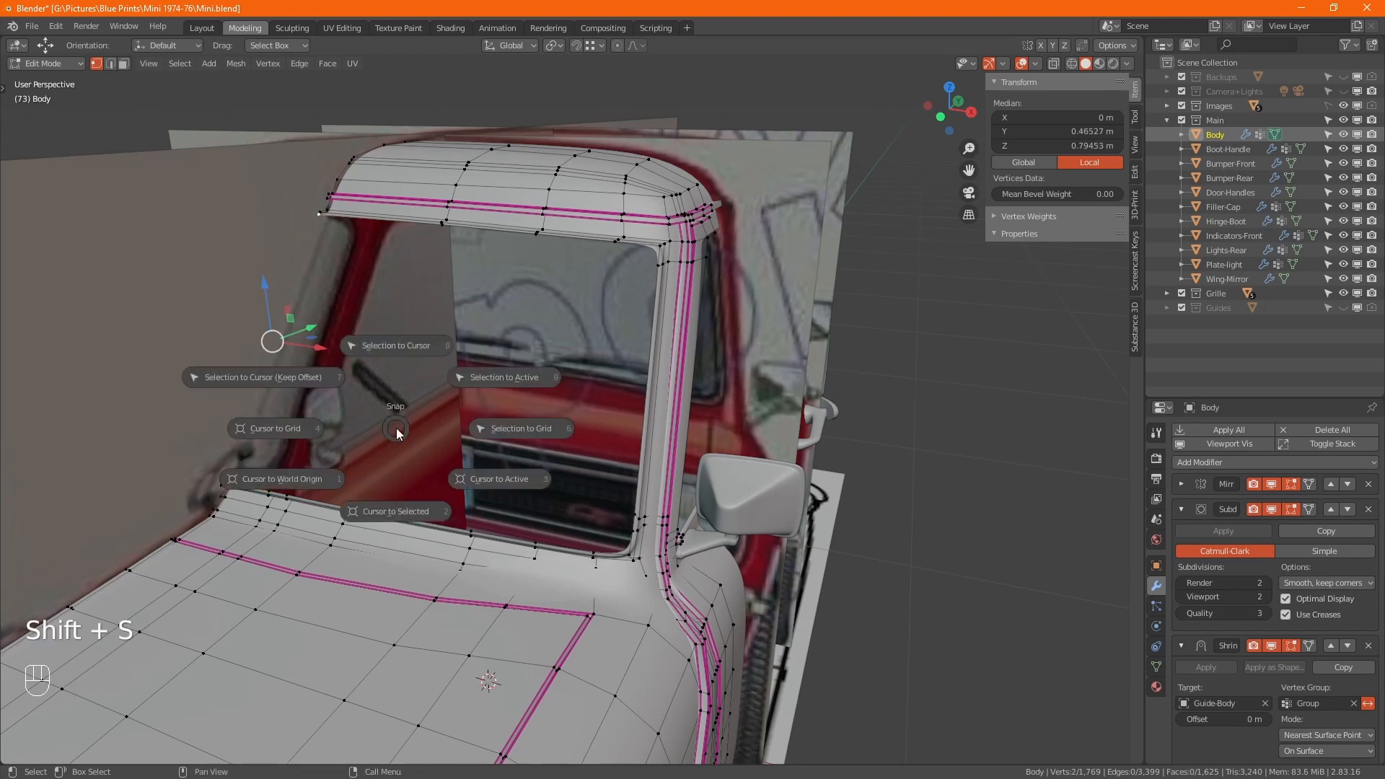
{"action": "left_click", "coordinate": [393, 505]}
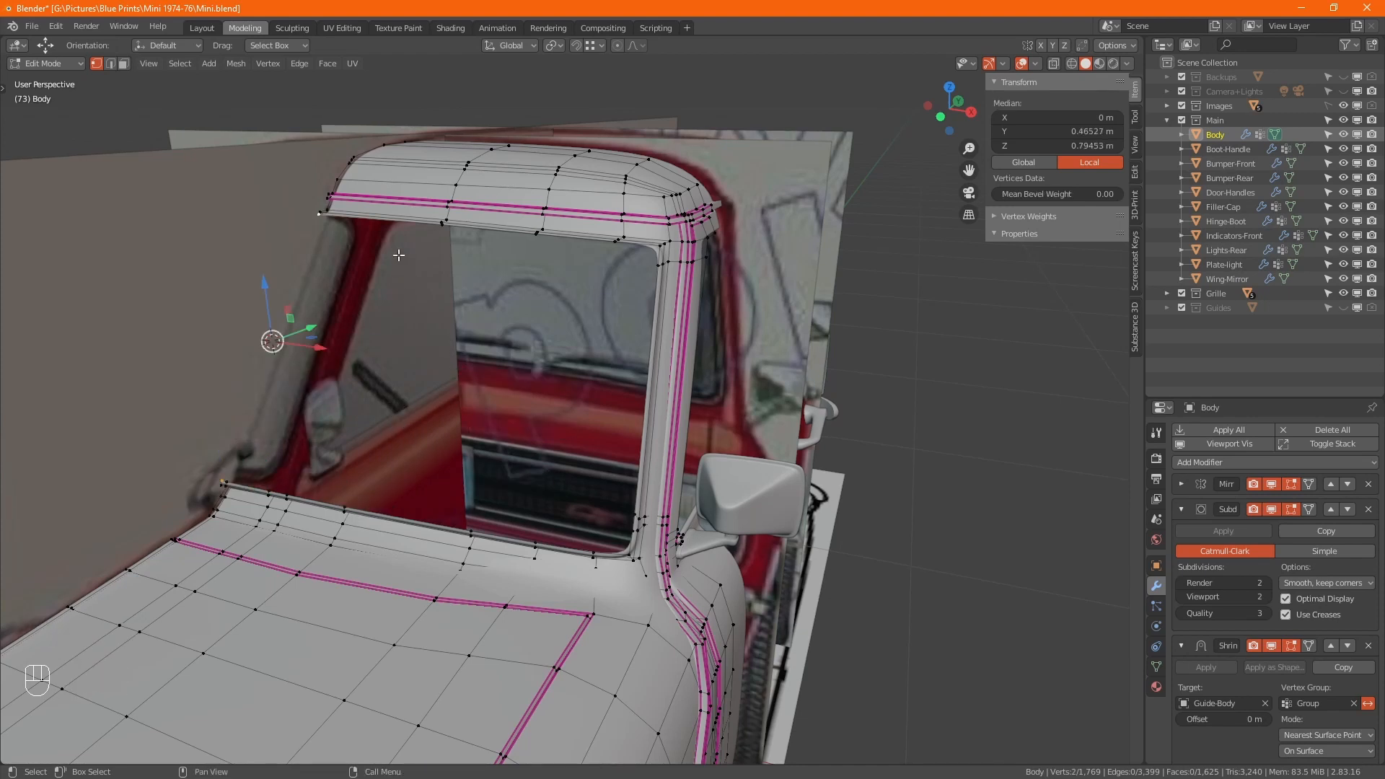
Step: Select the windscreen opening's inner edge loop, set the pivot point to the 3D cursor and scale the loop to about 0.993
{"action": "left_click", "coordinate": [321, 490], "text": "alt"}
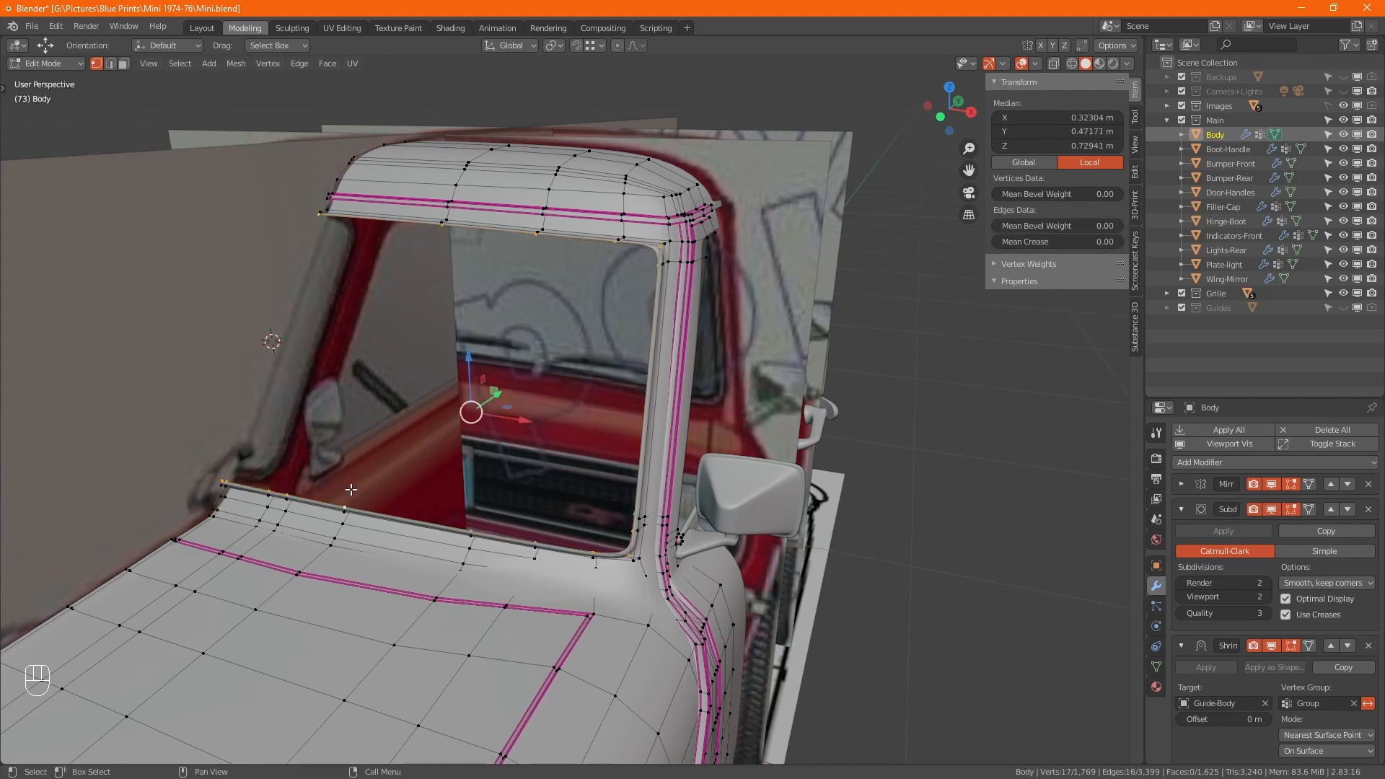
{"action": "key", "text": "period"}
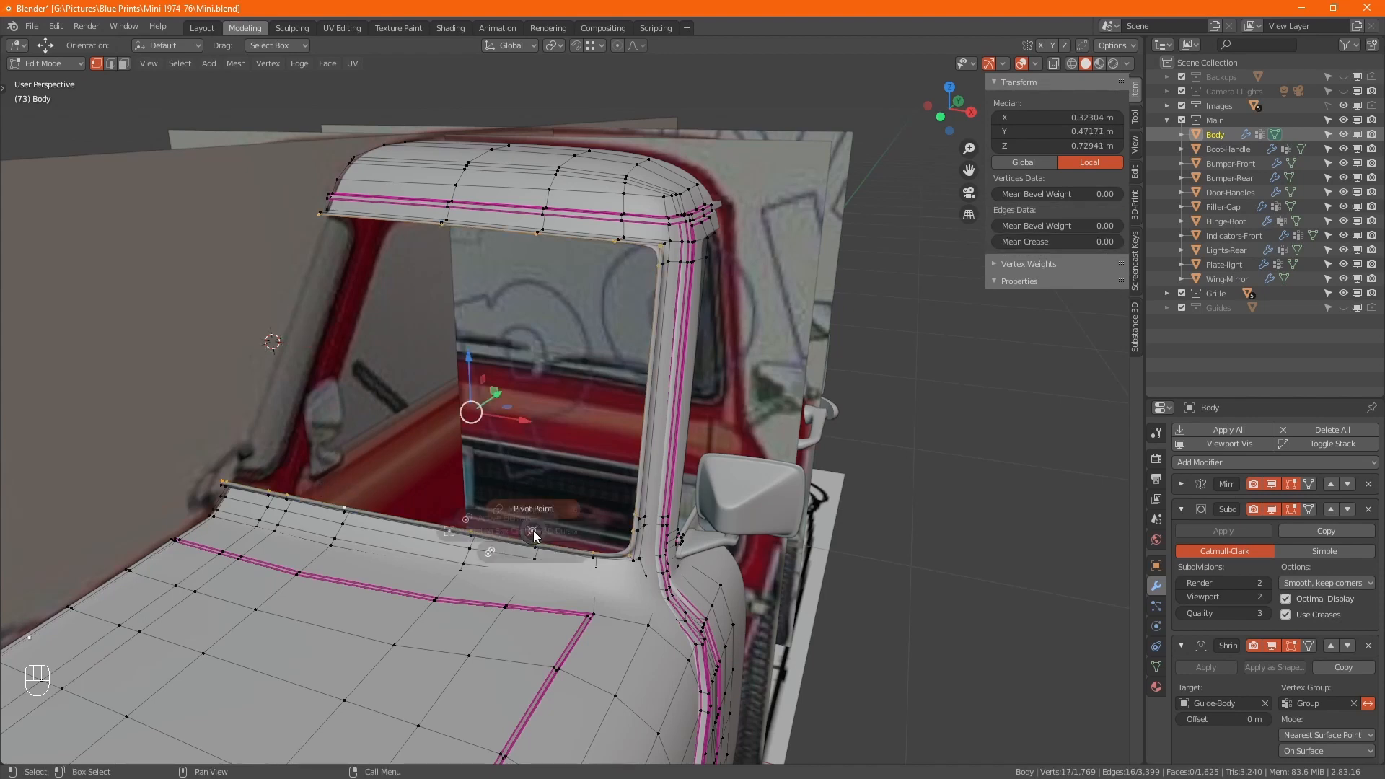
{"action": "left_click", "coordinate": [646, 531]}
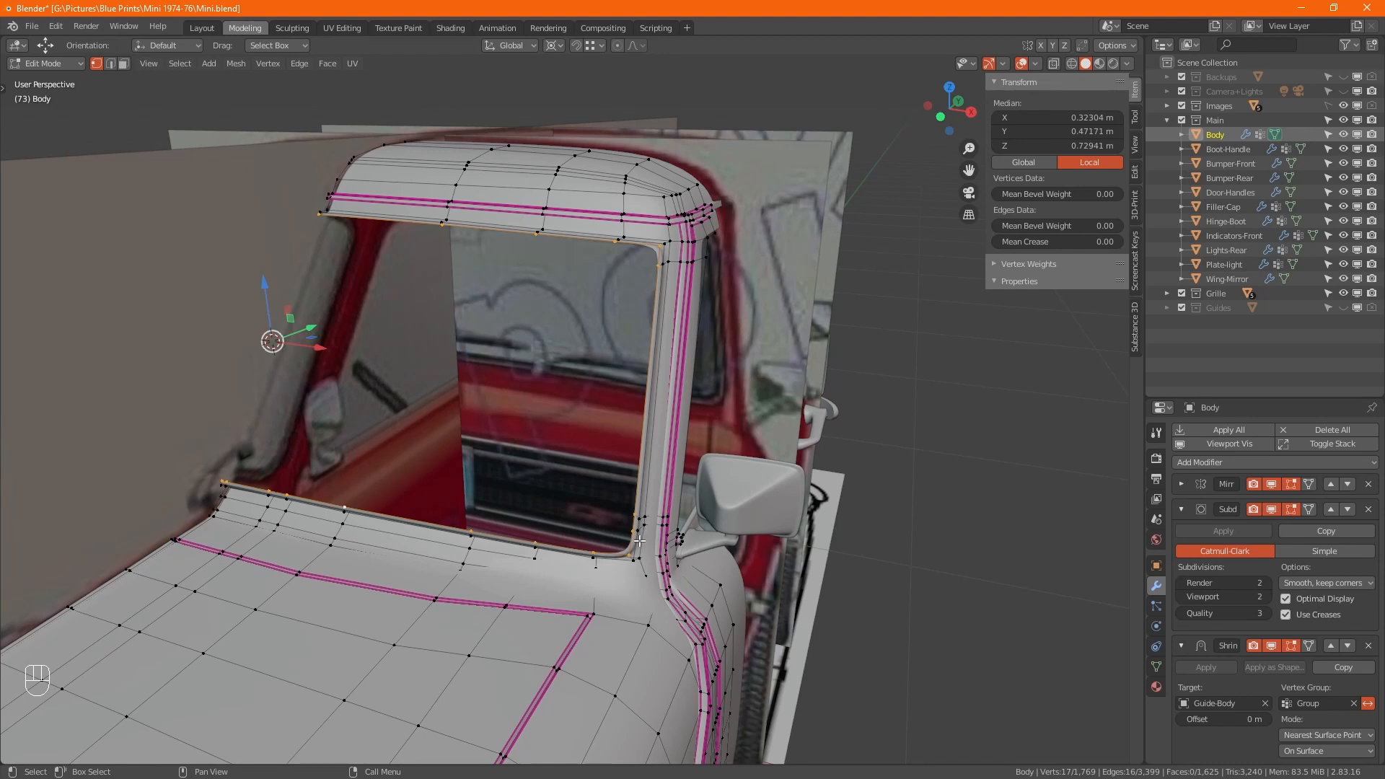
{"action": "key", "text": "s"}
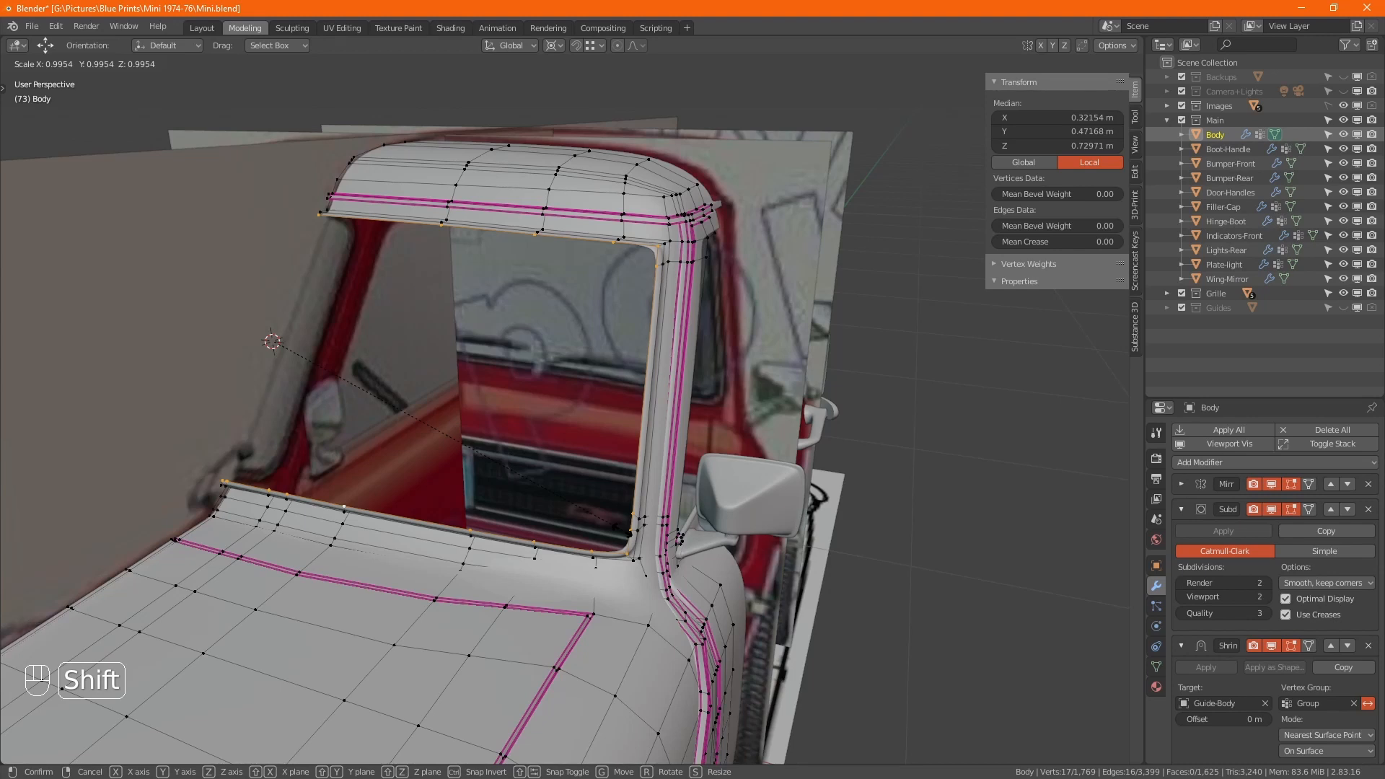
{"action": "left_click", "coordinate": [620, 538]}
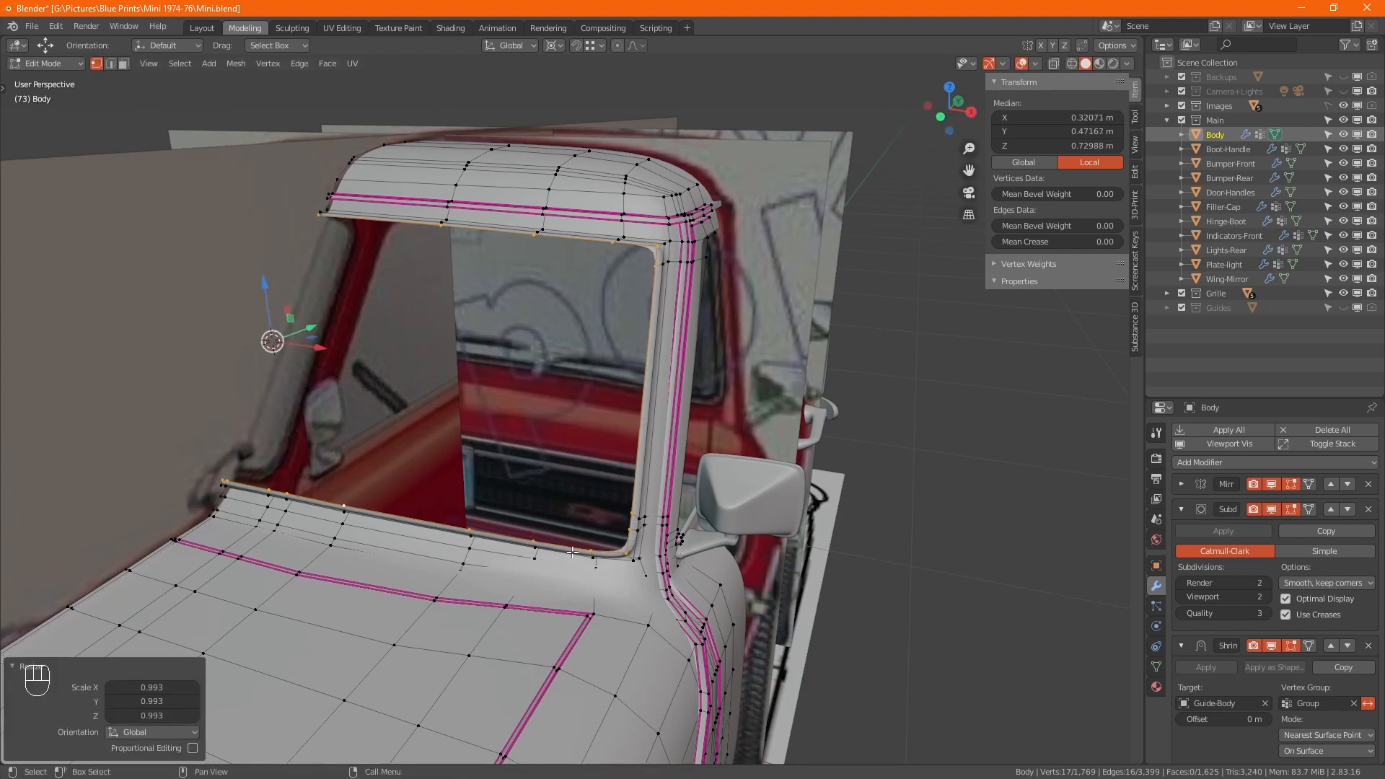
Step: Scale the windscreen opening's inner edge loop in Y and Z only, first to about 0.966 and again to about 0.955
{"action": "key", "text": "s"}
{"action": "key", "text": "shift+x"}
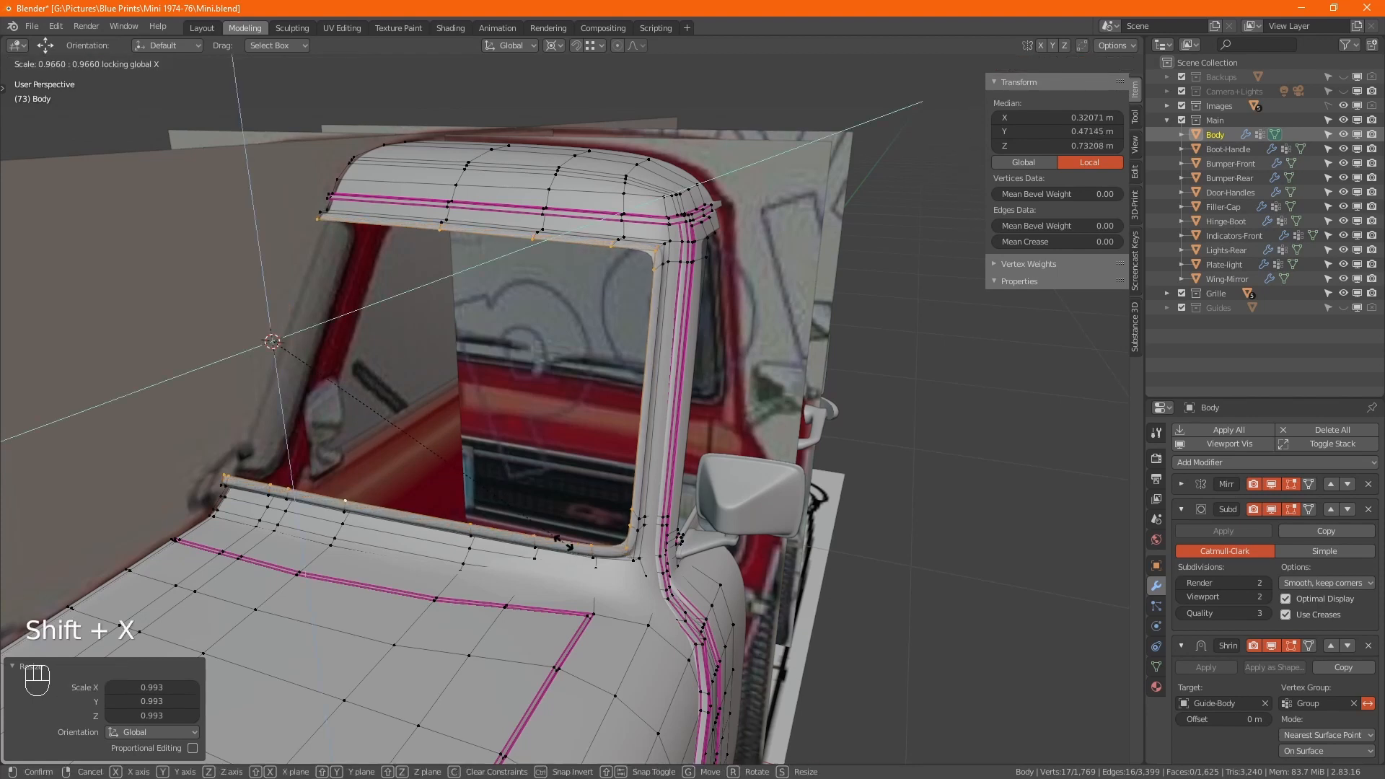
{"action": "left_click", "coordinate": [563, 543]}
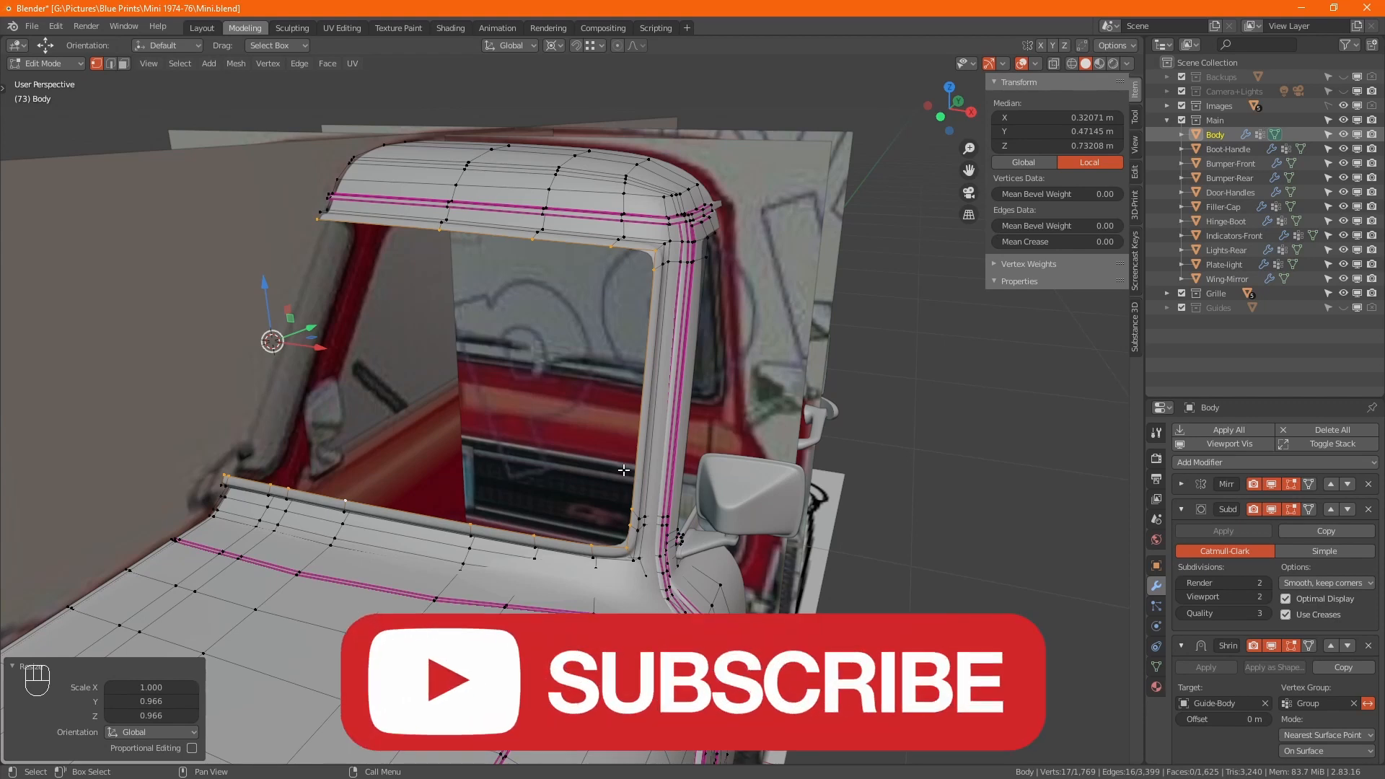
{"action": "middle_click_drag", "start_coordinate": [625, 470], "coordinate": [747, 474], "text": "alt"}
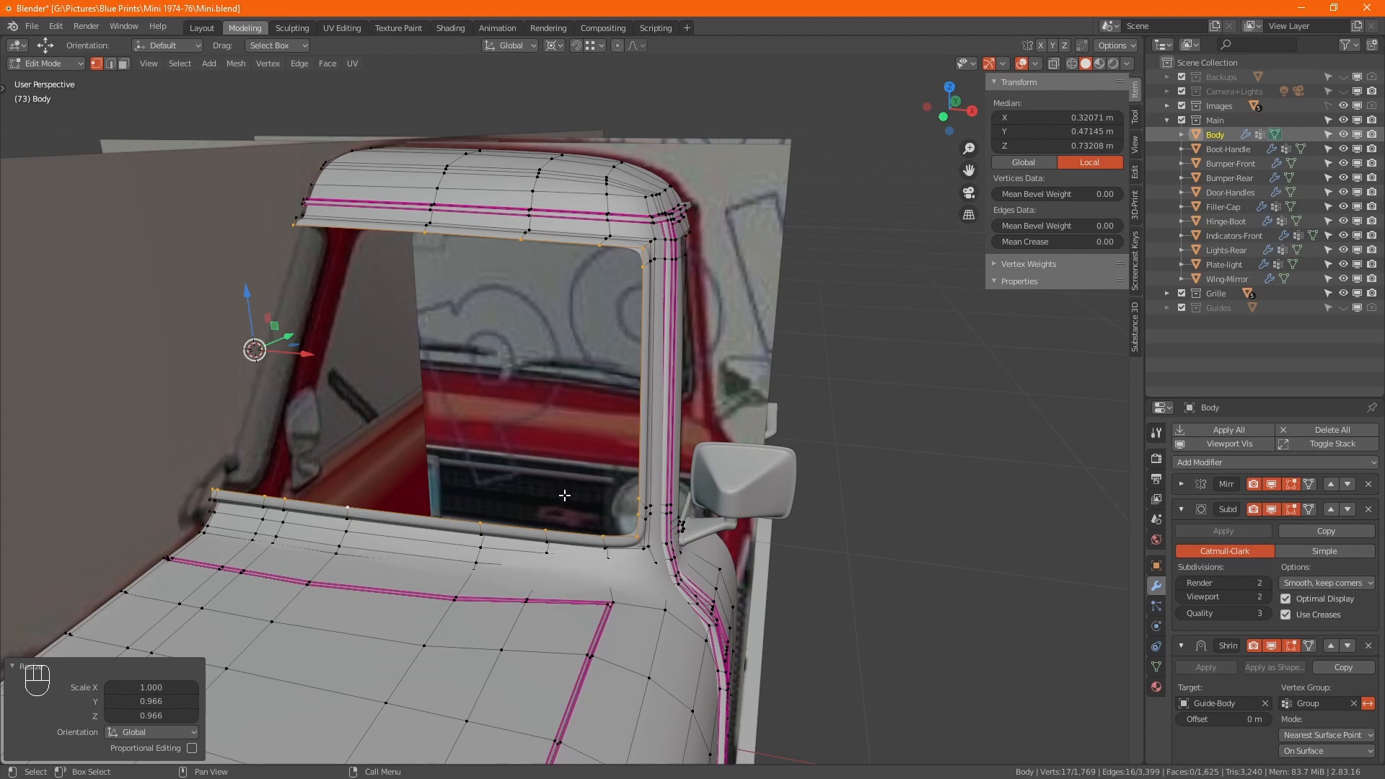
{"action": "key", "text": "s"}
{"action": "key", "text": "shift+x"}
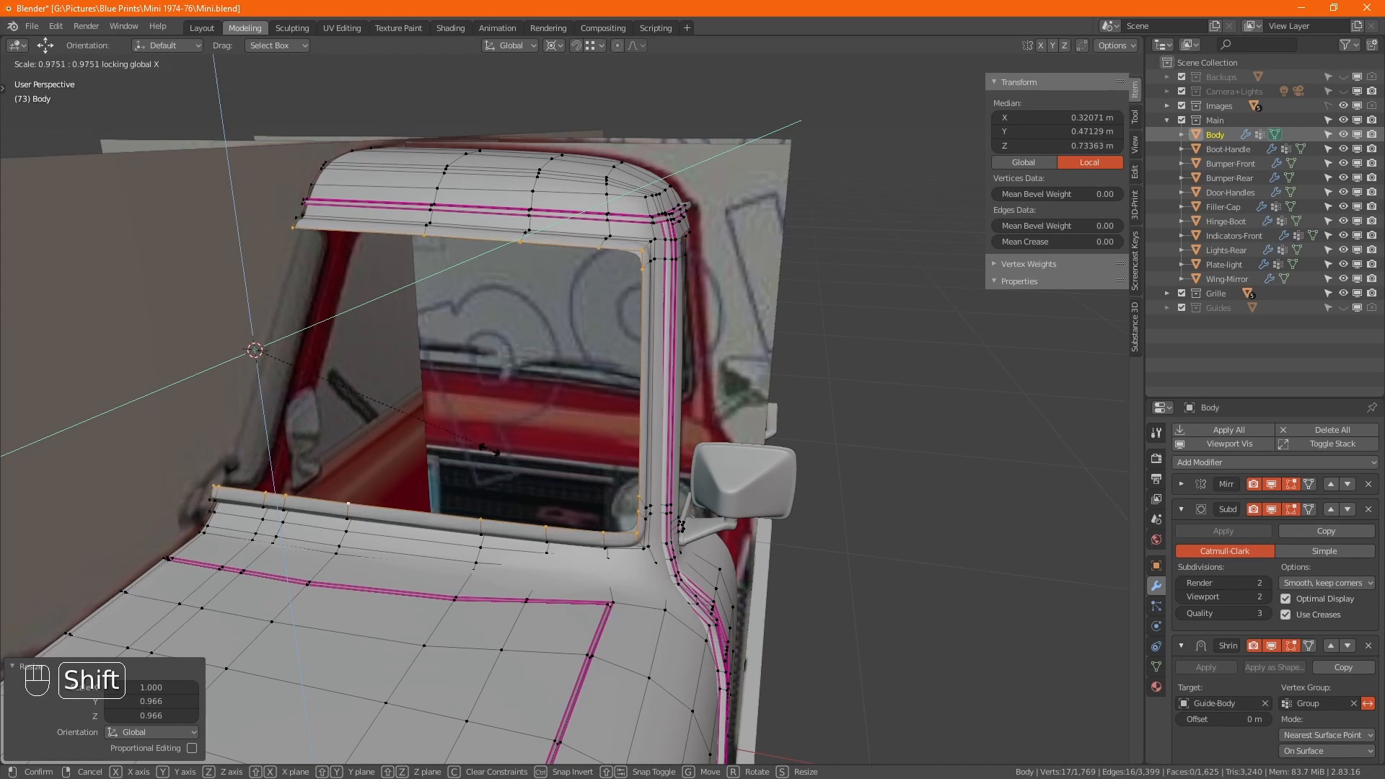
{"action": "left_click", "coordinate": [433, 416]}
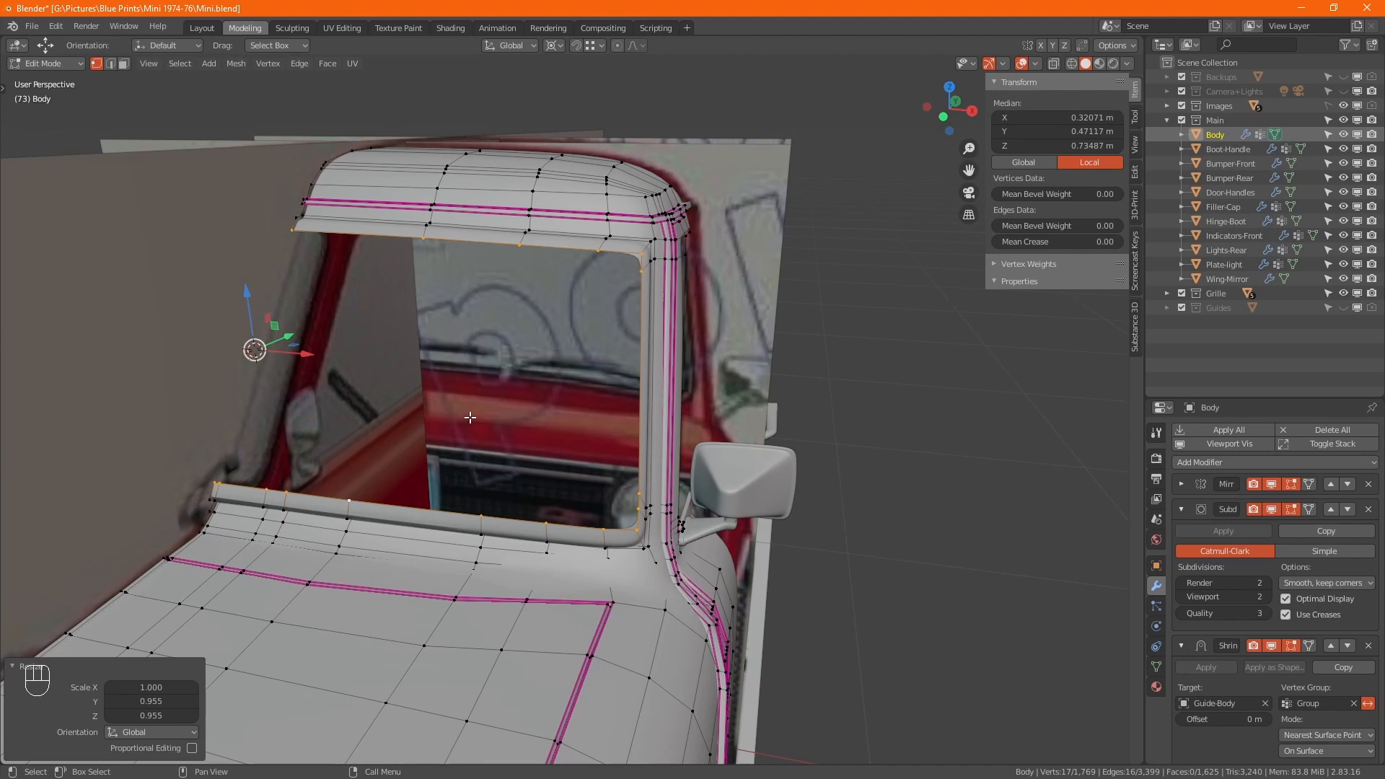
{"action": "key", "text": "s"}
{"action": "key", "text": "x"}
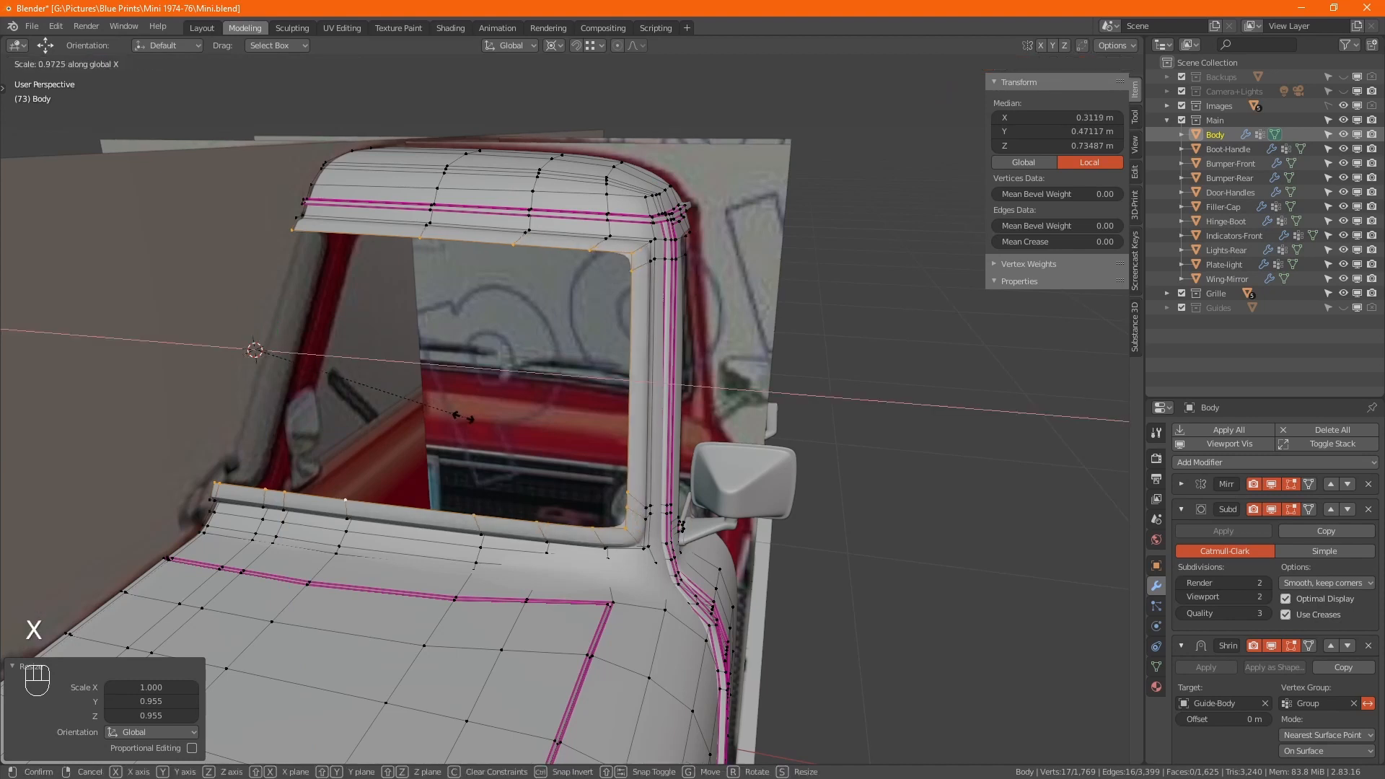
{"action": "right_click", "coordinate": [463, 417]}
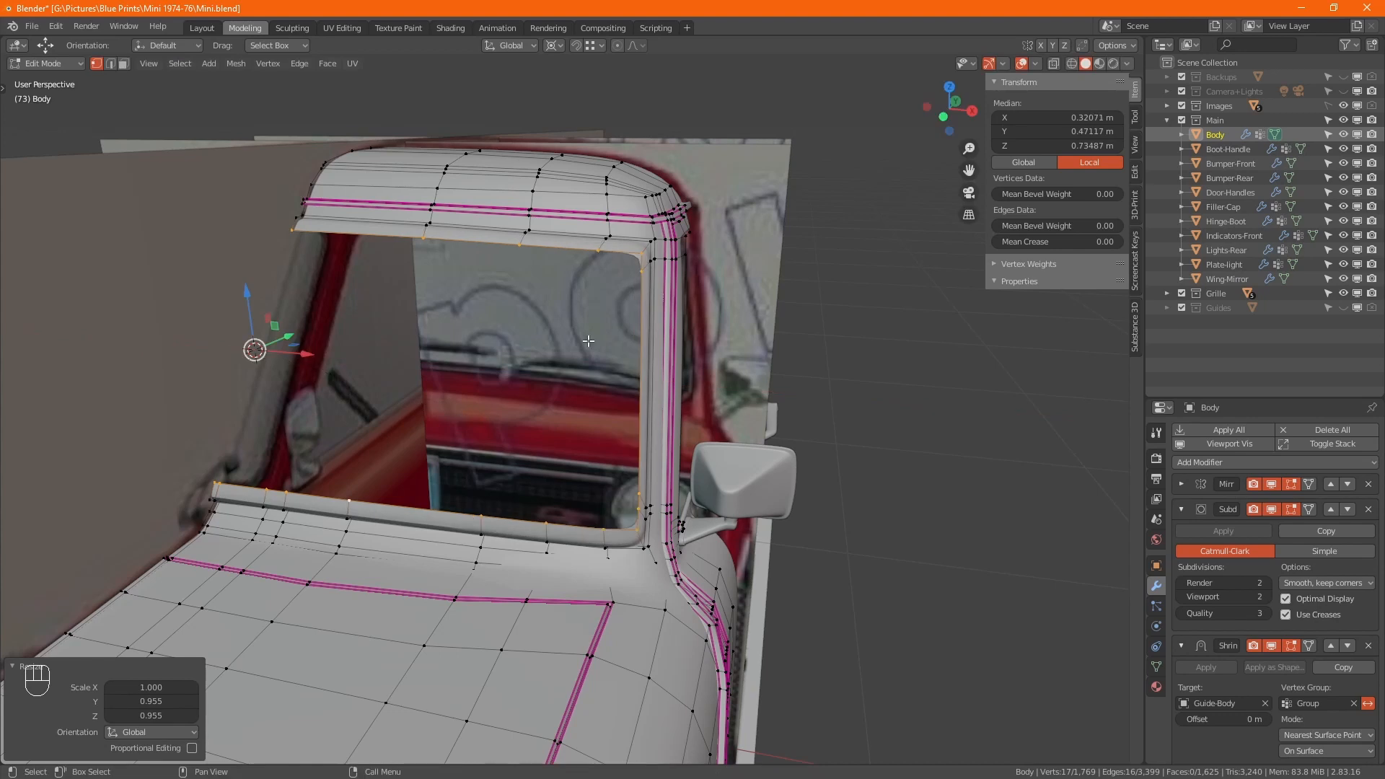
Step: Select the inner loop's vertices along the windscreen pillar and move them inward along X by about 0.004 m, then slightly further
{"action": "left_click", "coordinate": [642, 251]}
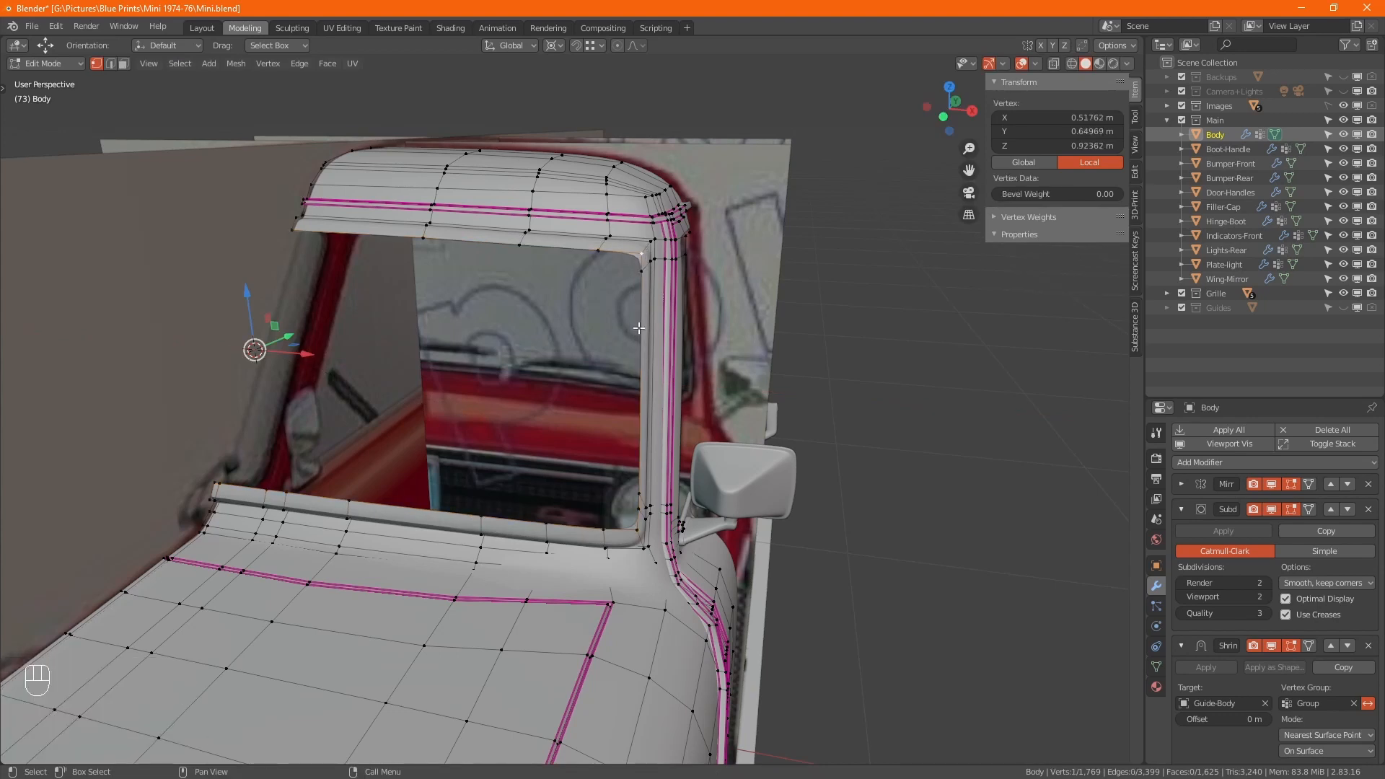
{"action": "left_click", "coordinate": [638, 529], "text": "ctrl"}
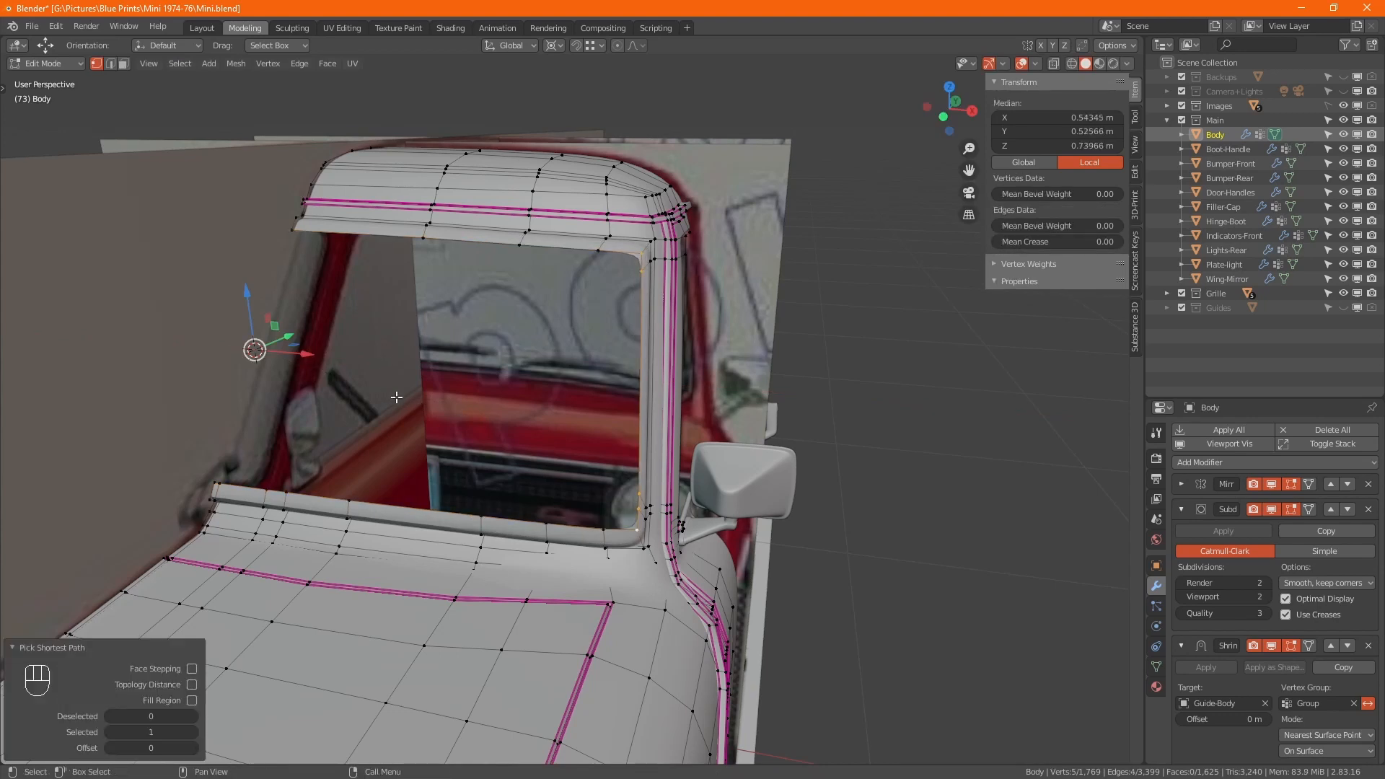
{"action": "left_click_drag", "start_coordinate": [307, 354], "coordinate": [294, 354]}
{"action": "middle_click_drag", "start_coordinate": [528, 325], "coordinate": [338, 411]}
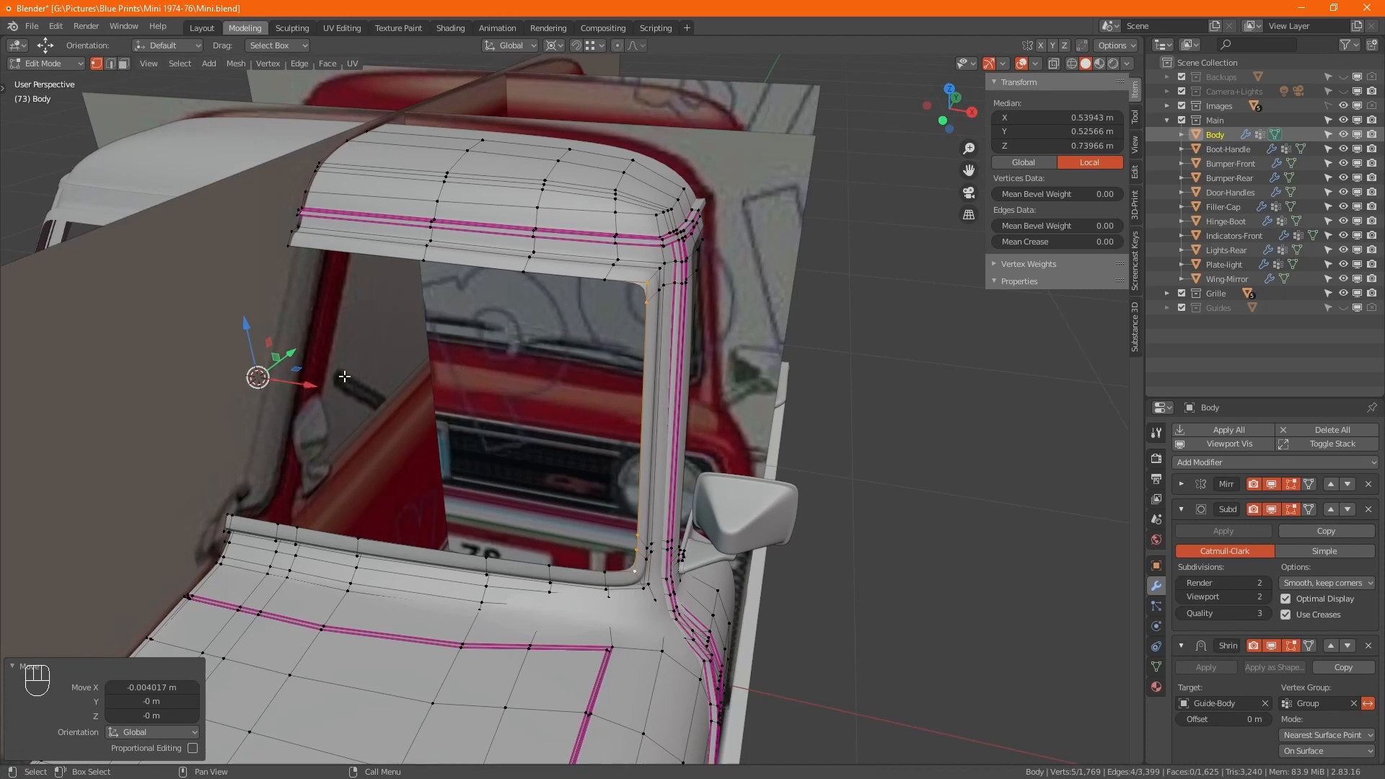
{"action": "left_click_drag", "start_coordinate": [309, 386], "coordinate": [299, 386]}
Step: Extrude the windscreen opening's inner edge loop about 0.034 m along Y and shift it about -0.0125 m in both Y and Z
{"action": "left_click", "coordinate": [394, 528], "text": "alt"}
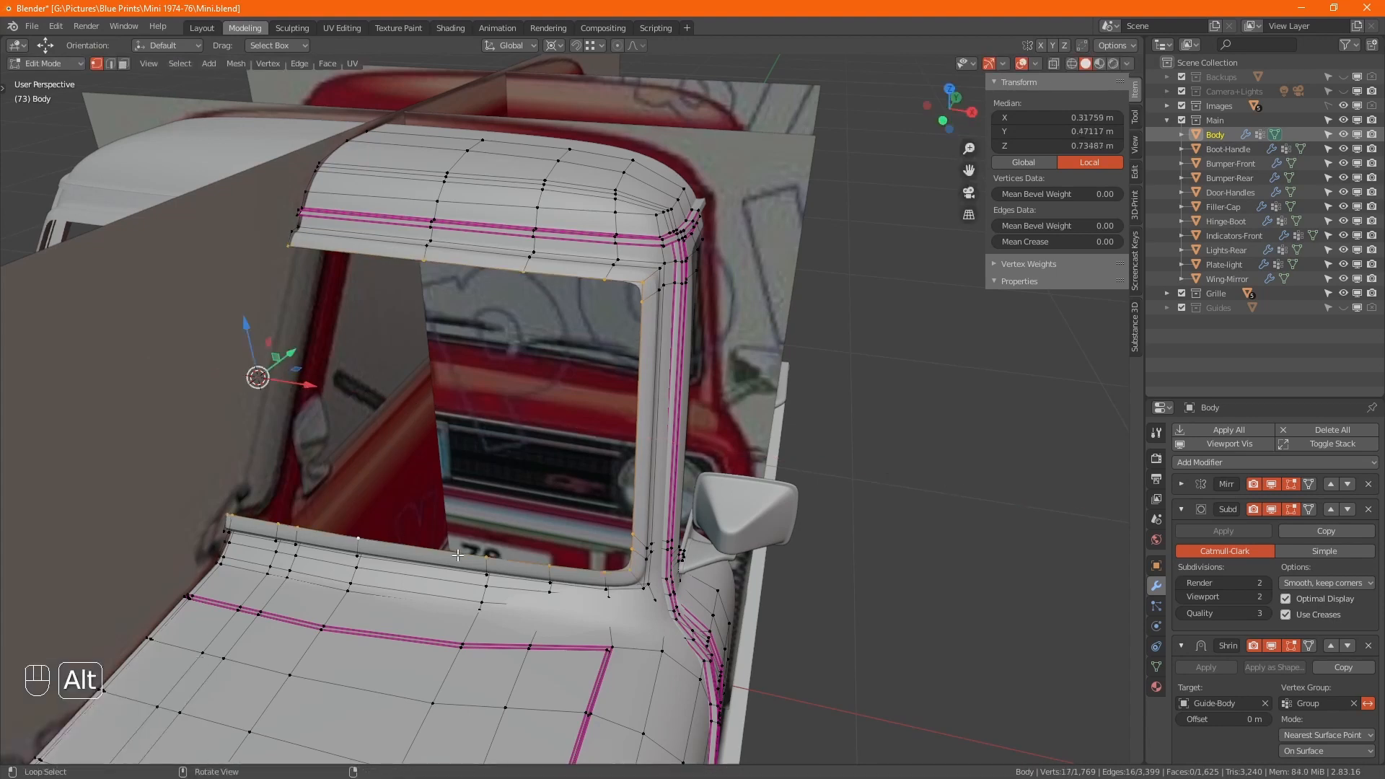
{"action": "middle_click_drag", "start_coordinate": [459, 556], "coordinate": [475, 484]}
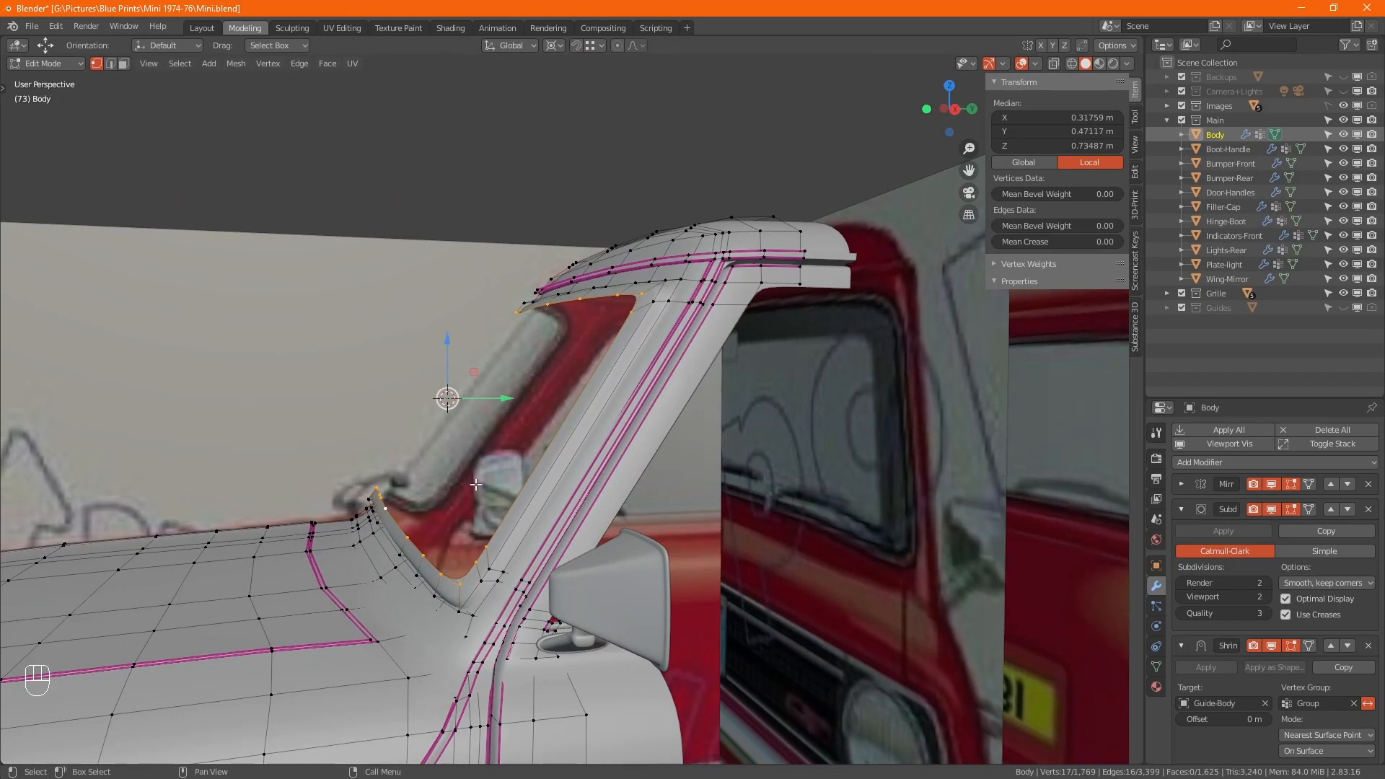
{"action": "key", "text": "e"}
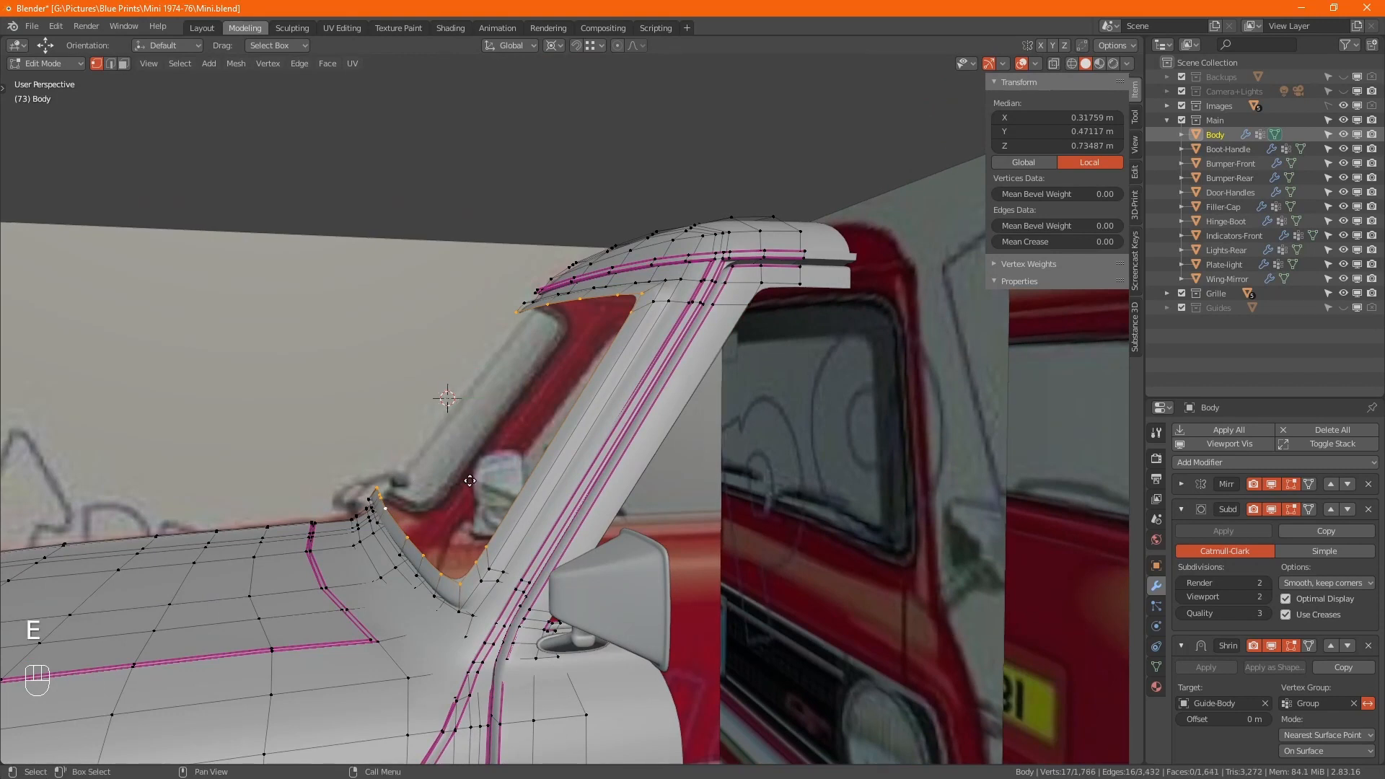
{"action": "key", "text": "y"}
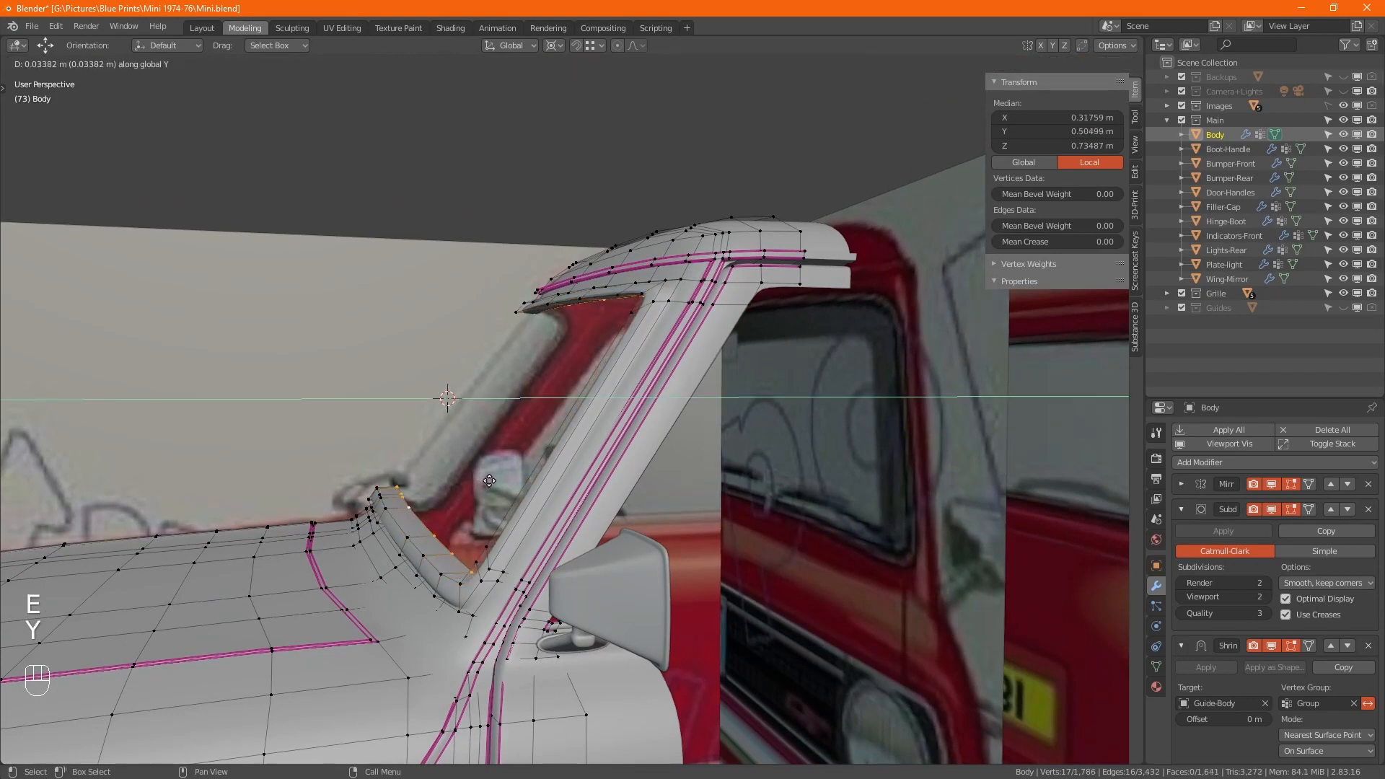
{"action": "left_click", "coordinate": [489, 481]}
{"action": "key", "text": "g"}
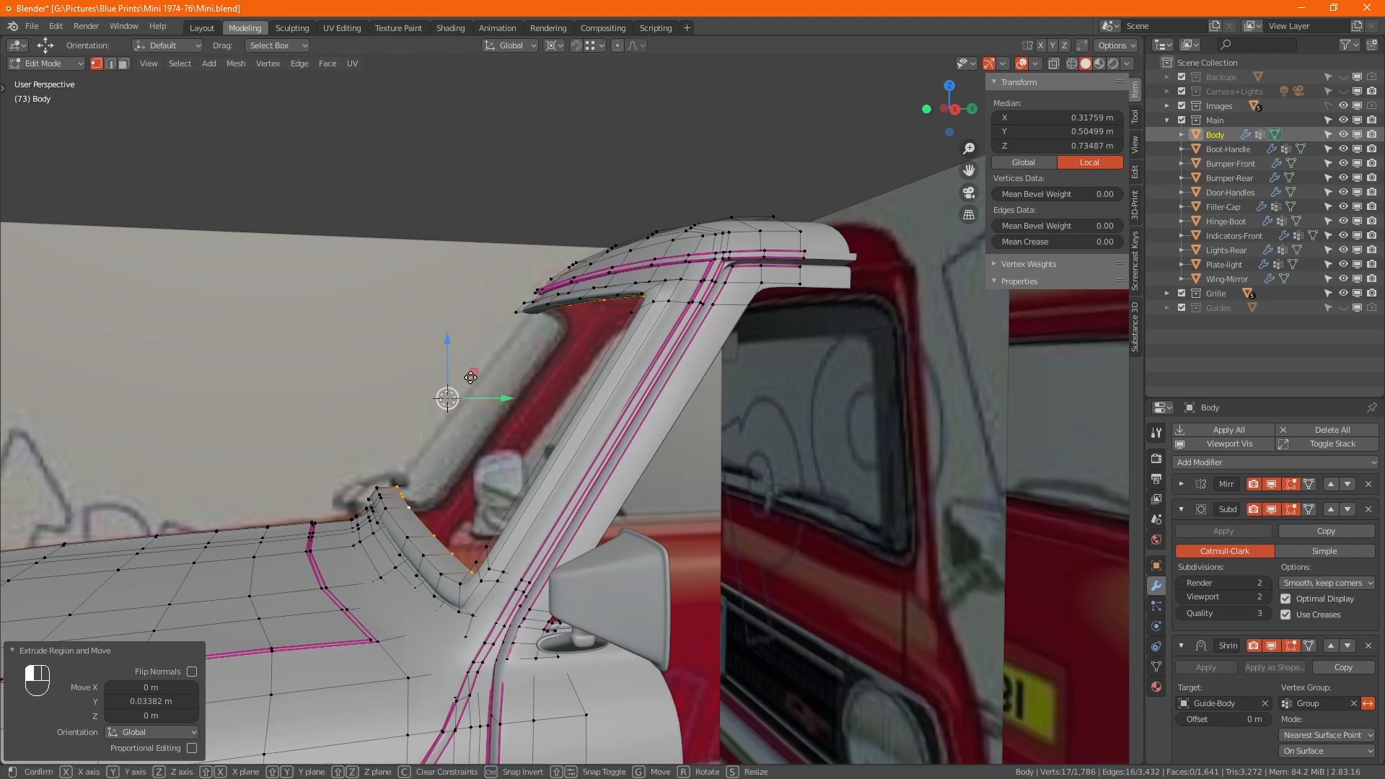
{"action": "key", "text": "shift+x"}
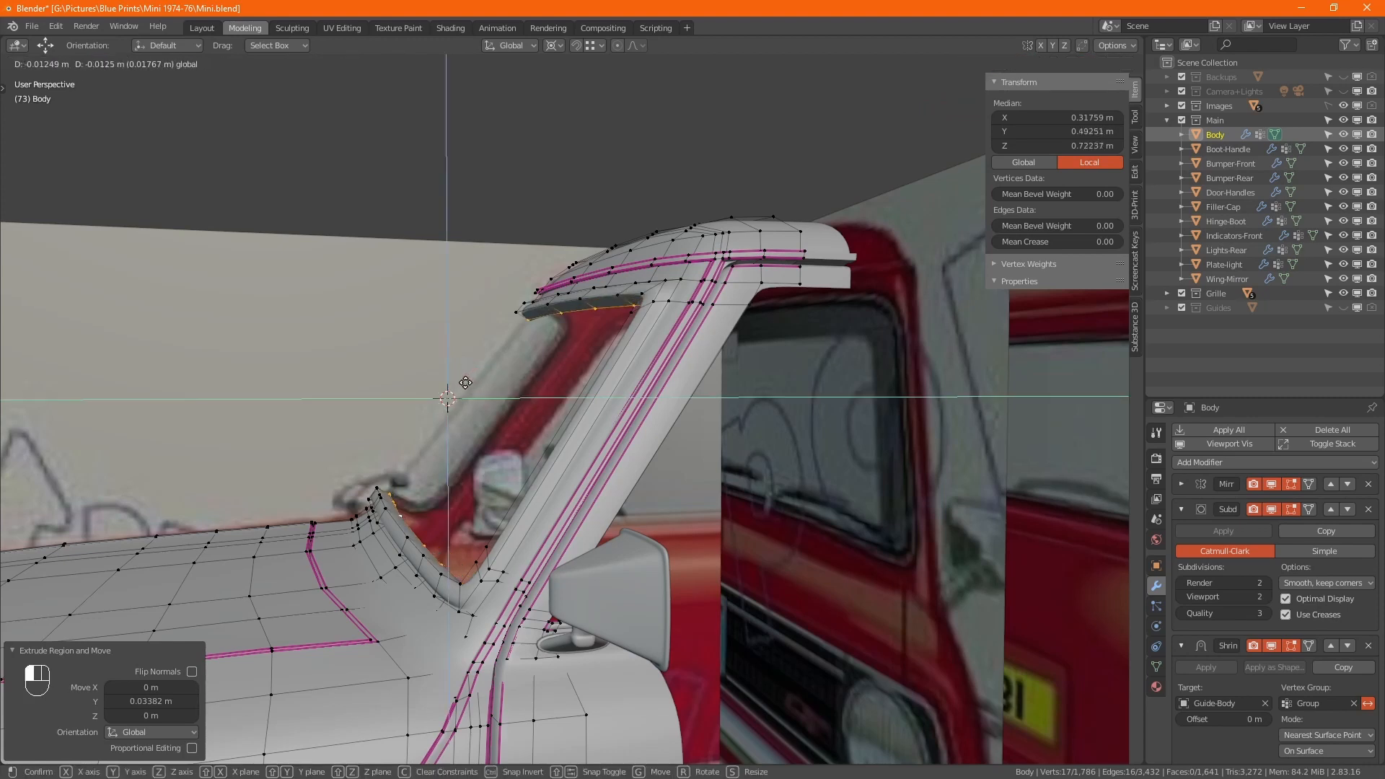
{"action": "left_click", "coordinate": [465, 383]}
Step: Scale the extruded loop to about 0.959 in Y and Z only, and move it about -0.0037 m along Y
{"action": "key", "text": "s"}
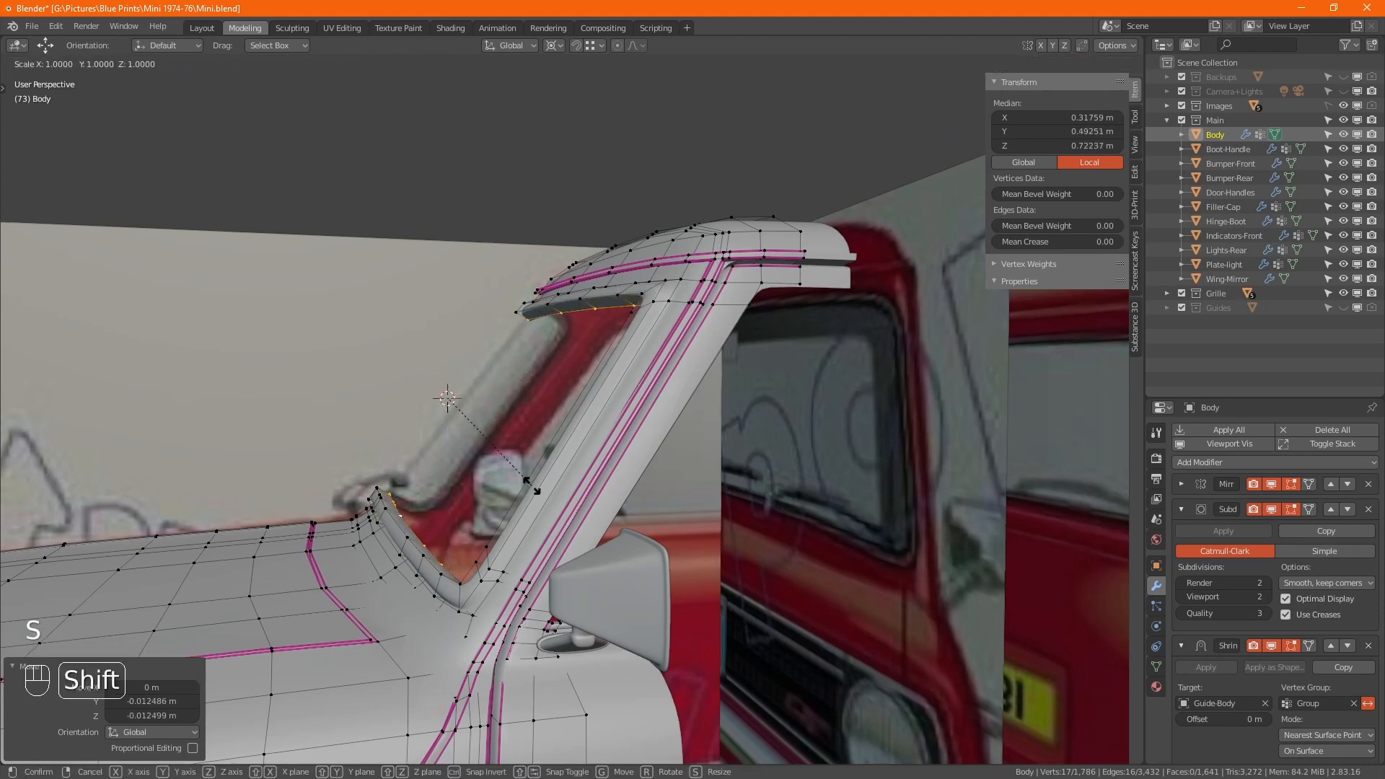
{"action": "key", "text": "shift+x"}
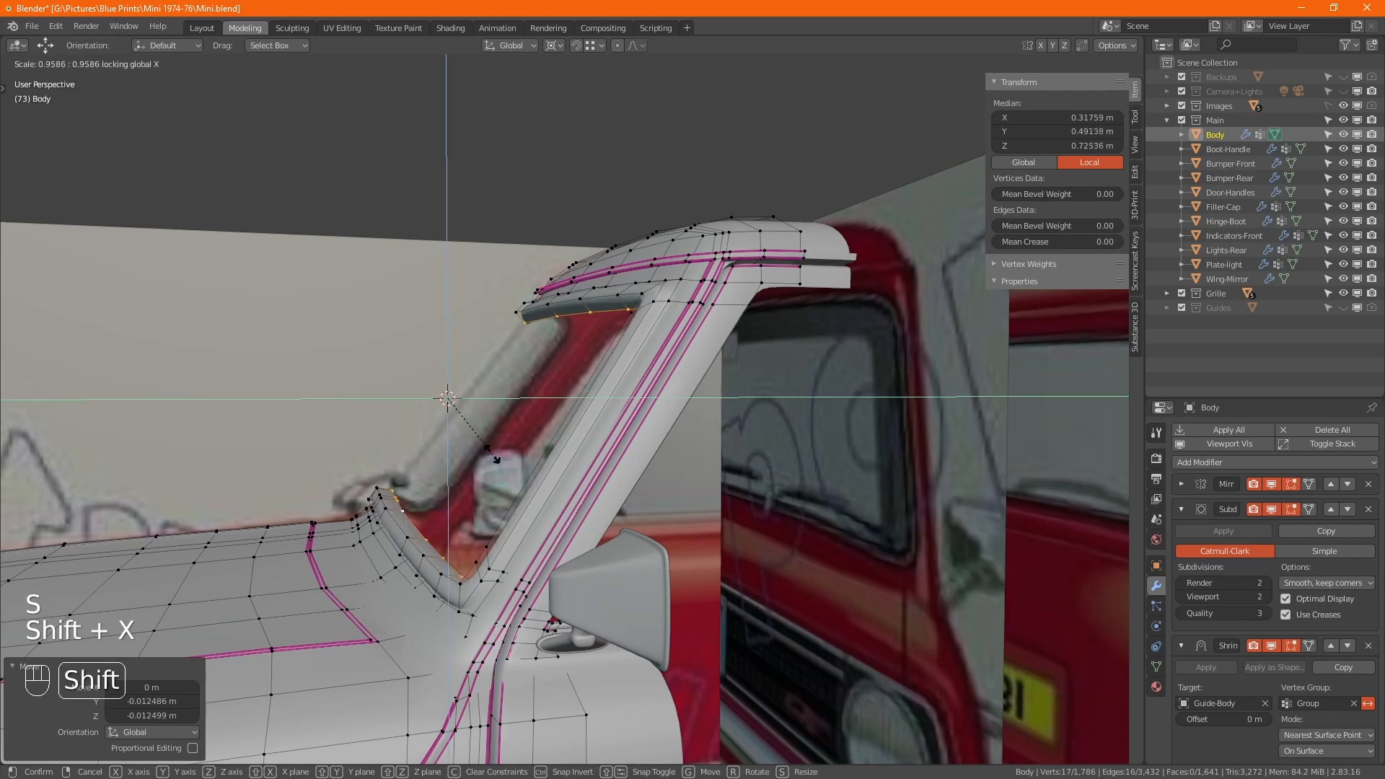
{"action": "left_click", "coordinate": [492, 451]}
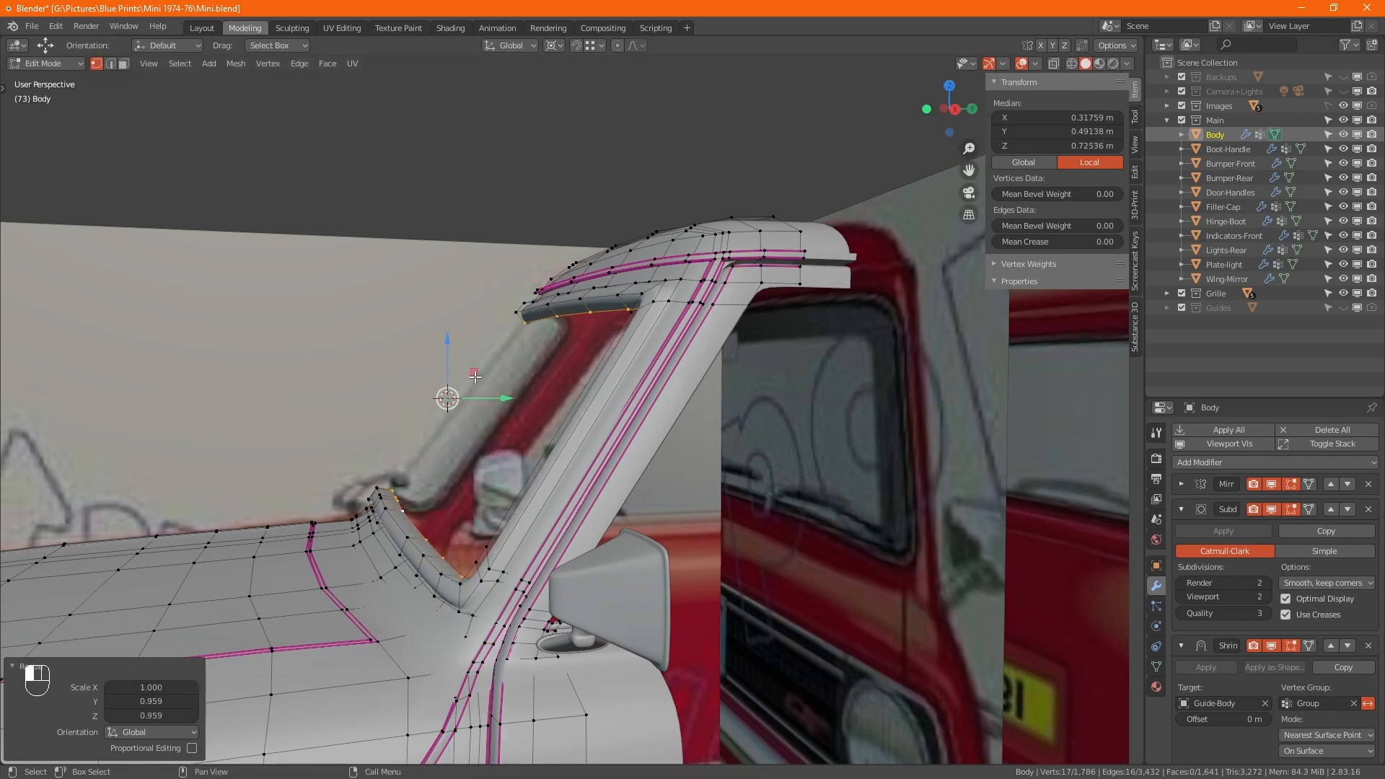
{"action": "left_click_drag", "start_coordinate": [477, 375], "coordinate": [473, 377]}
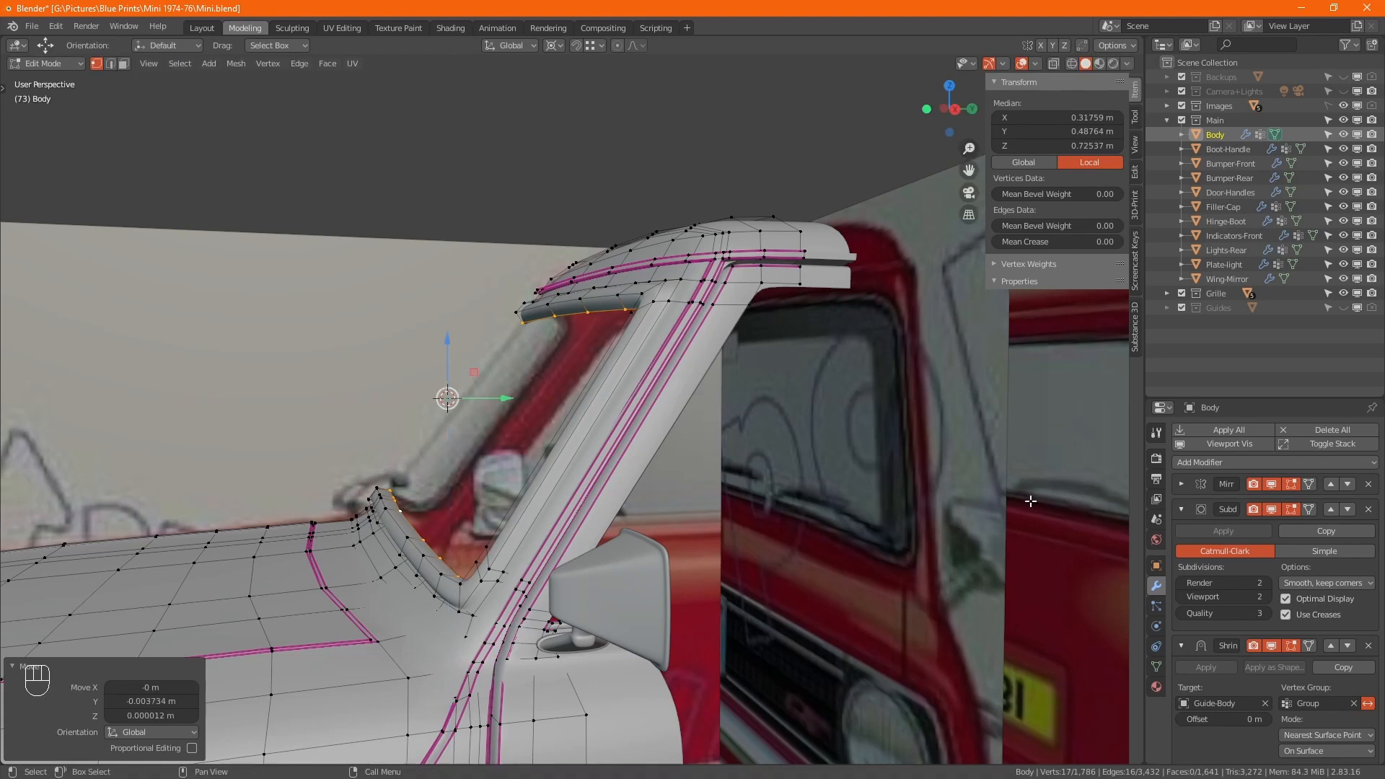
Step: Turn off the Shrinkwrap and Subdivision modifiers' viewport display and move the extruded loop about -0.0037 m in Y and 0.0038 m in Z
{"action": "left_click", "coordinate": [1273, 643]}
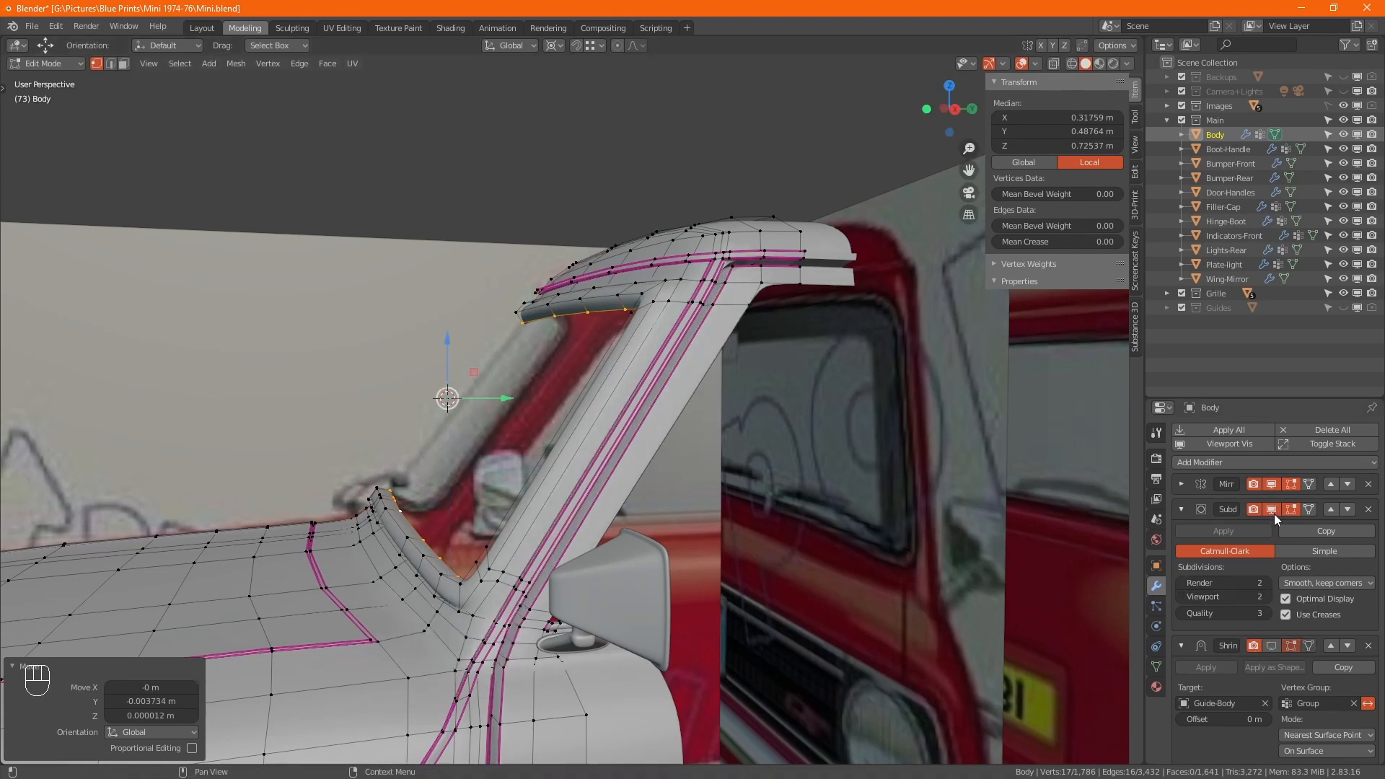
{"action": "left_click", "coordinate": [1272, 510]}
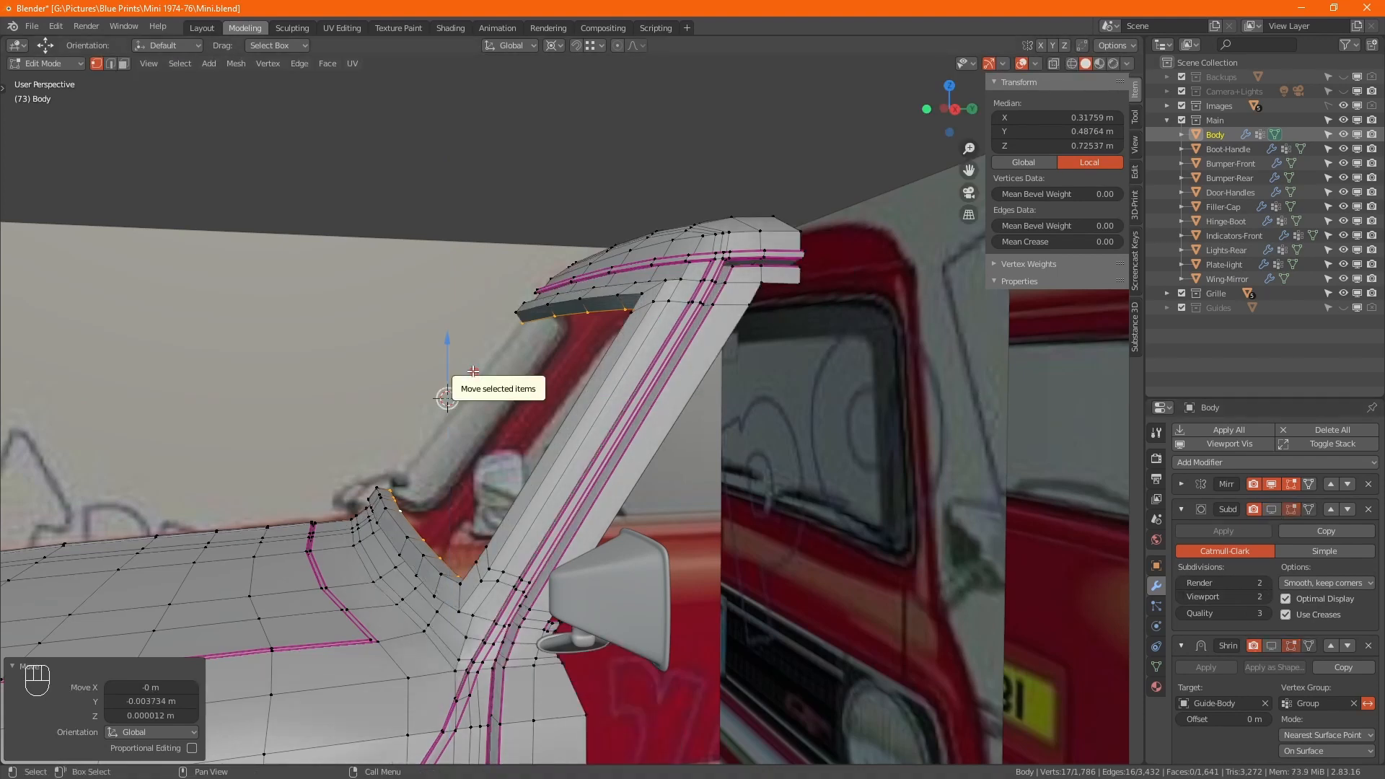
{"action": "left_click_drag", "start_coordinate": [473, 372], "coordinate": [468, 370]}
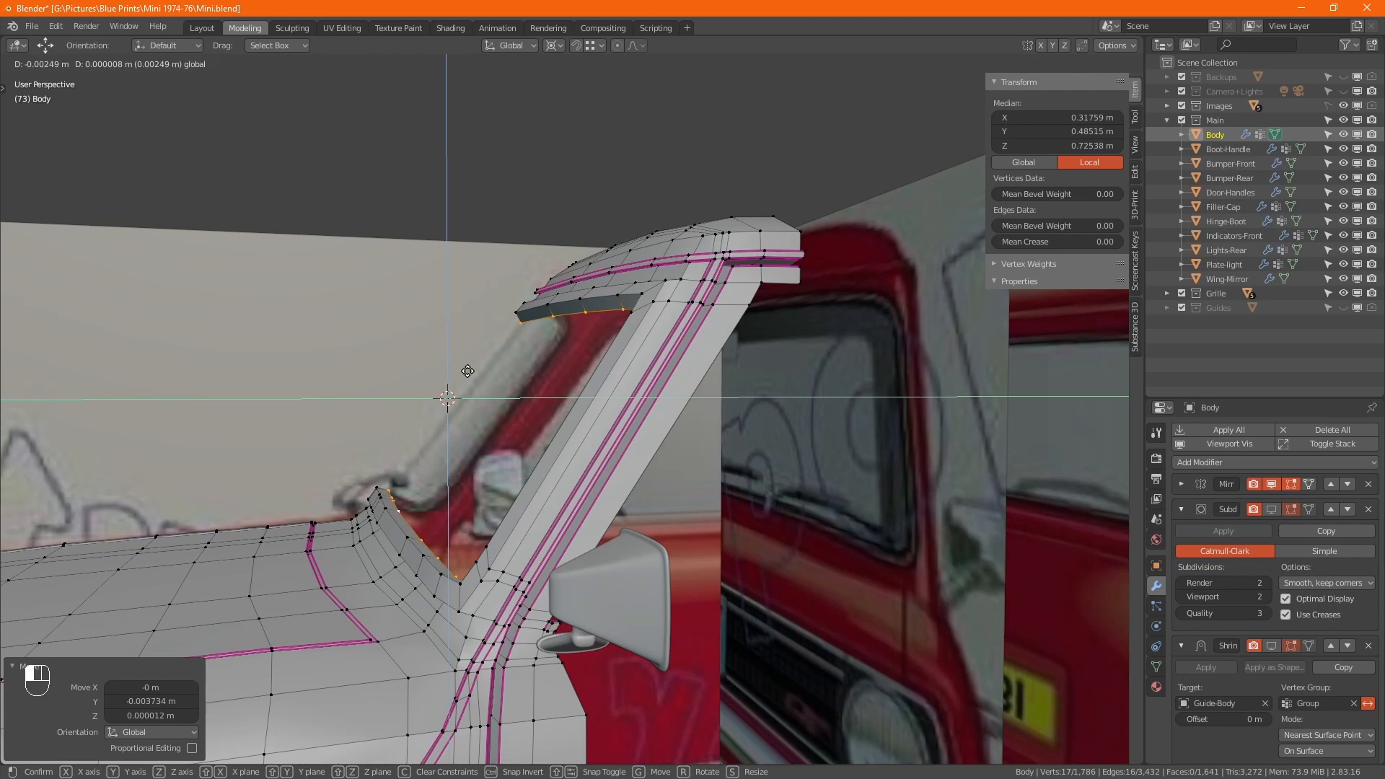
{"action": "left_click_drag", "start_coordinate": [468, 371], "coordinate": [466, 369]}
{"action": "middle_click_drag", "start_coordinate": [471, 375], "coordinate": [618, 283], "text": "alt"}
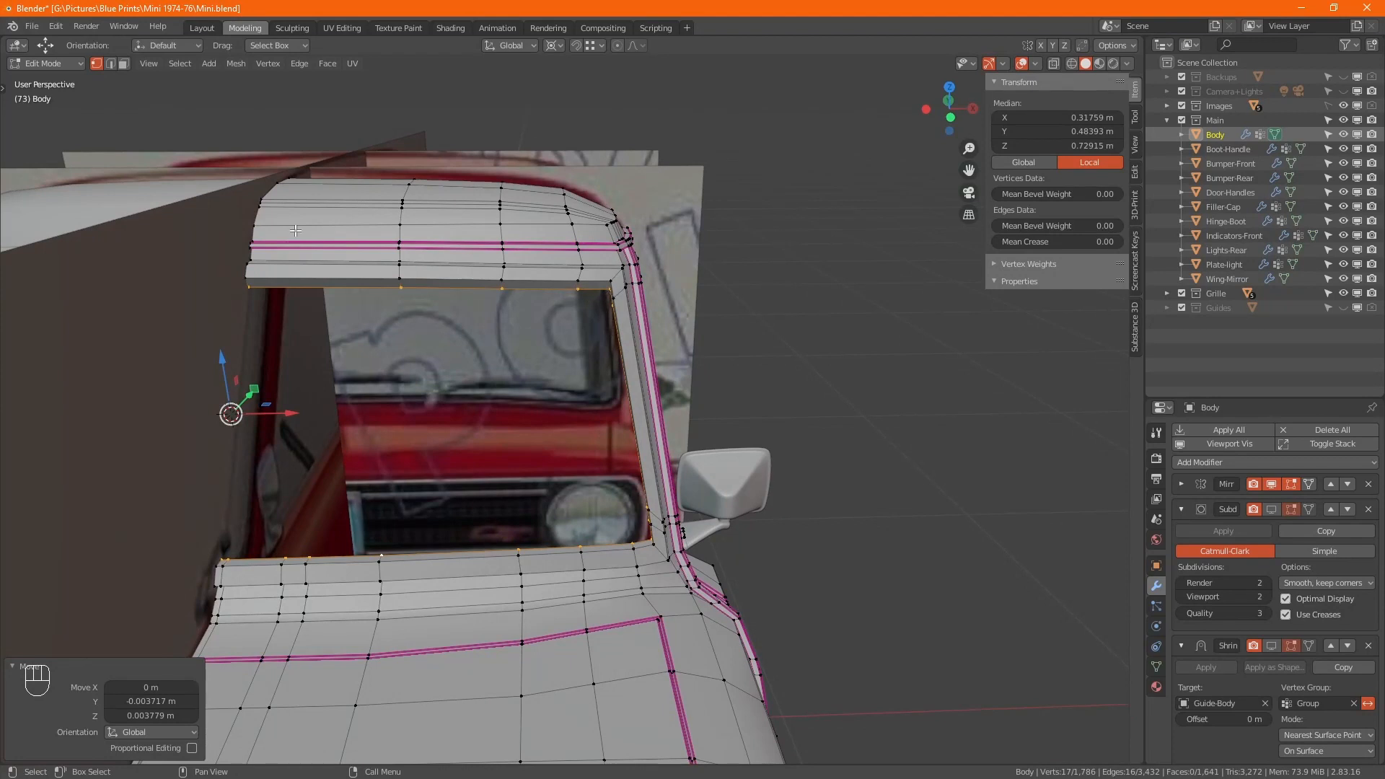
Step: Deselect the extruded loop's upper and lower vertices and move the remaining pillar-side vertices about -0.009 m along X
{"action": "left_click_drag", "start_coordinate": [176, 158], "coordinate": [589, 387], "text": "ctrl"}
{"action": "key", "text": "alt+z"}
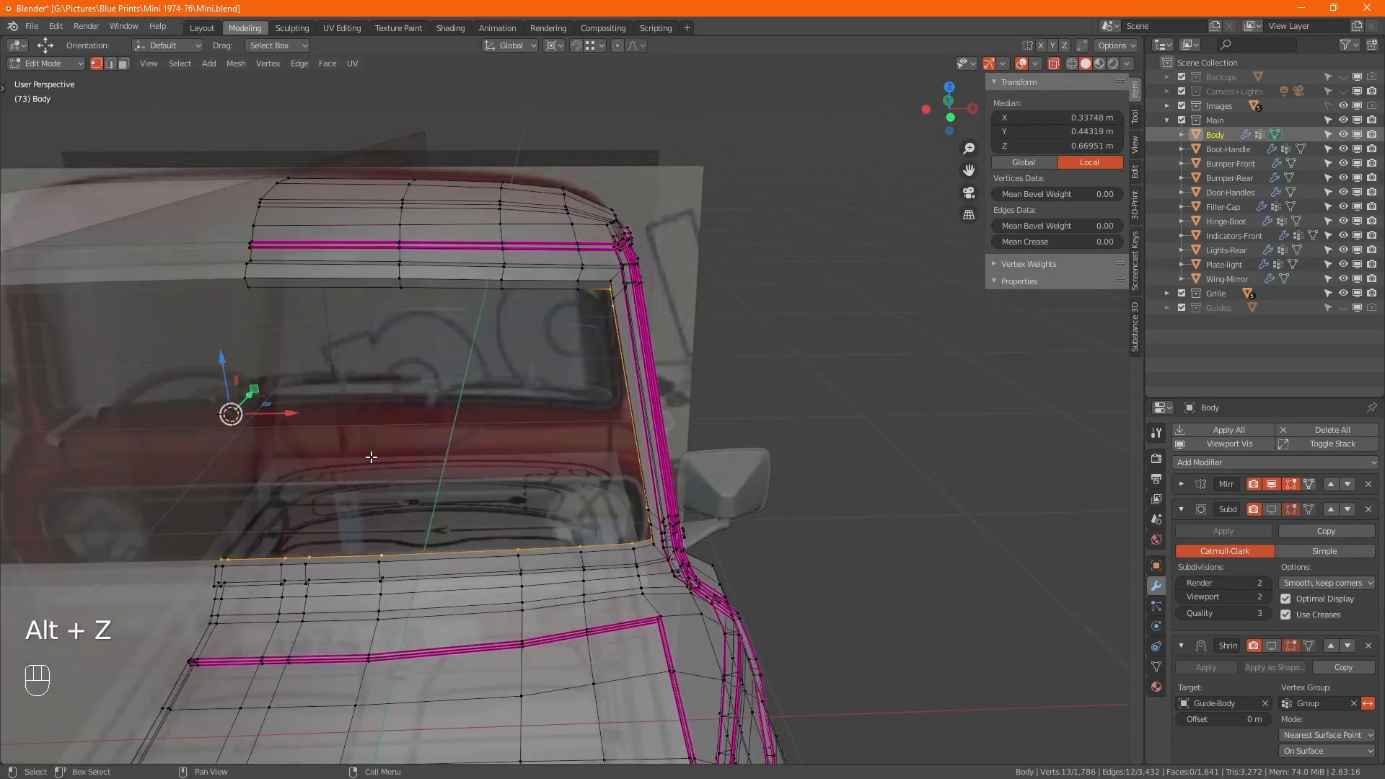
{"action": "left_click_drag", "start_coordinate": [122, 446], "coordinate": [641, 635], "text": "ctrl"}
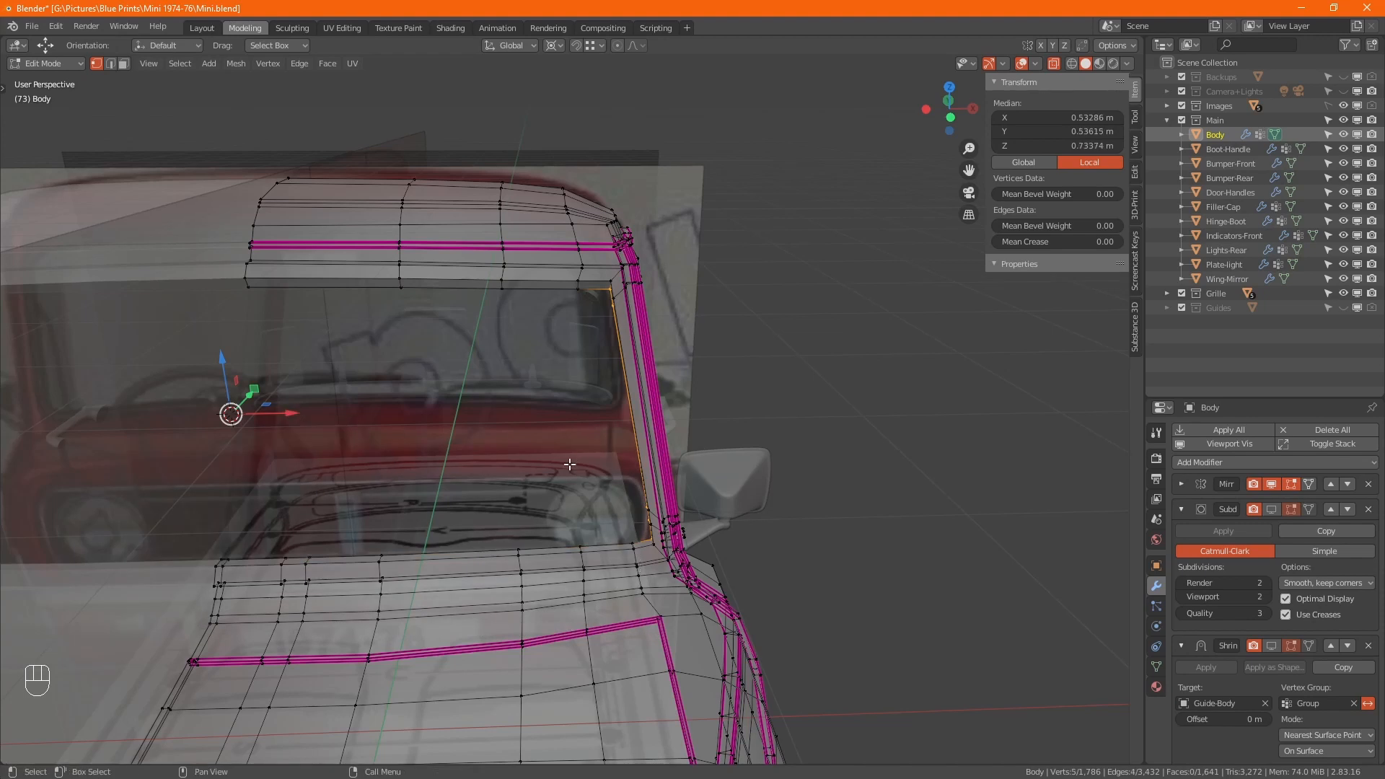
{"action": "left_click_drag", "start_coordinate": [286, 412], "coordinate": [280, 409]}
{"action": "key", "text": "alt+z"}
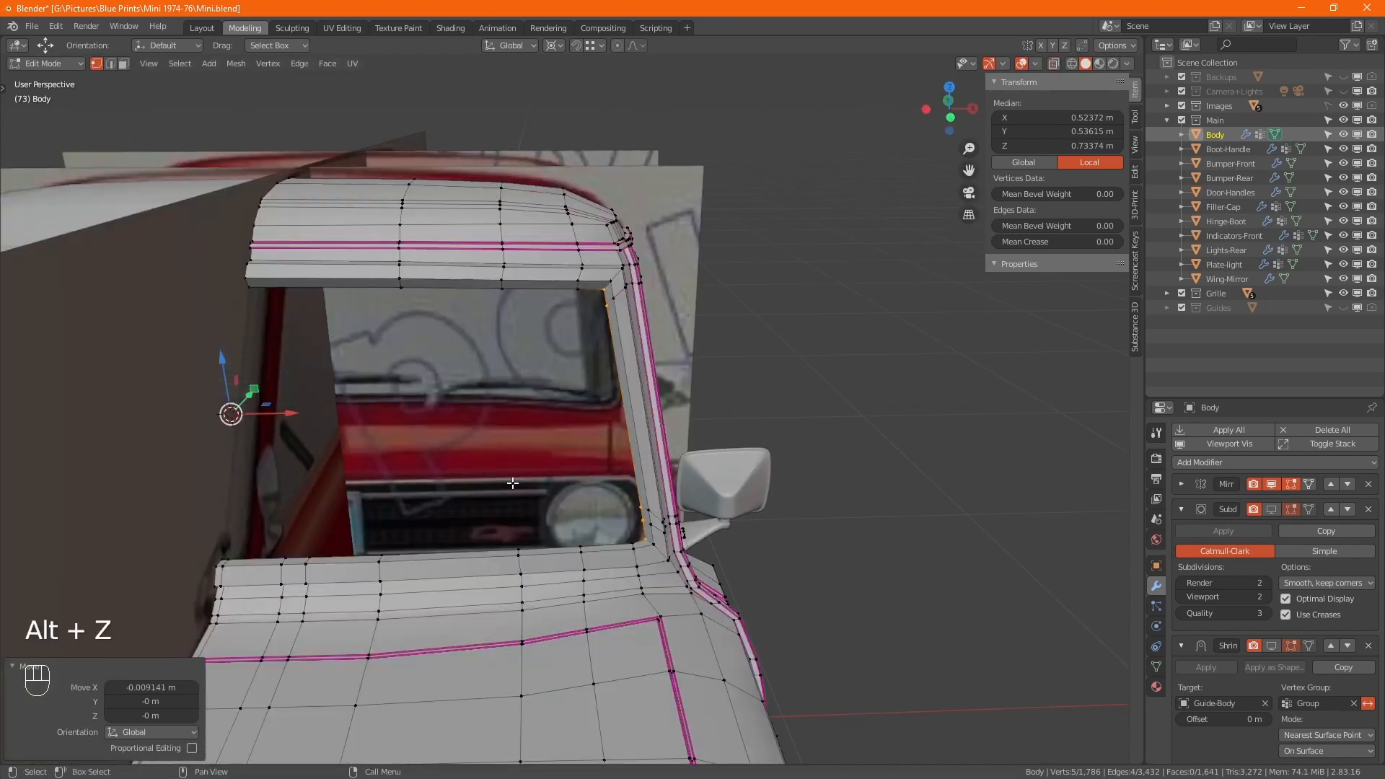
Step: Return to Object Mode and turn the Subdivision and Shrinkwrap modifiers' viewport display back on
{"action": "key", "text": "Tab"}
{"action": "middle_click_drag", "start_coordinate": [652, 542], "coordinate": [605, 535]}
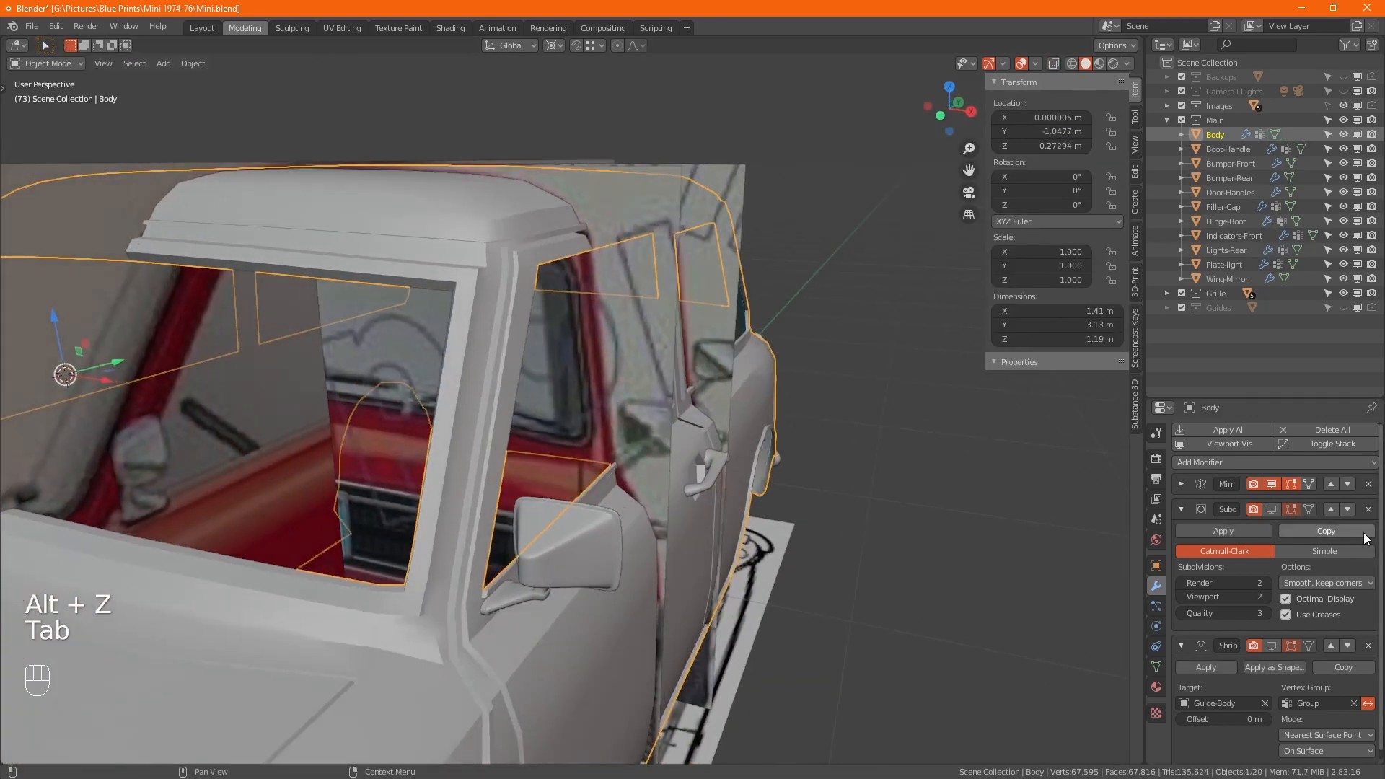
{"action": "left_click", "coordinate": [1273, 508]}
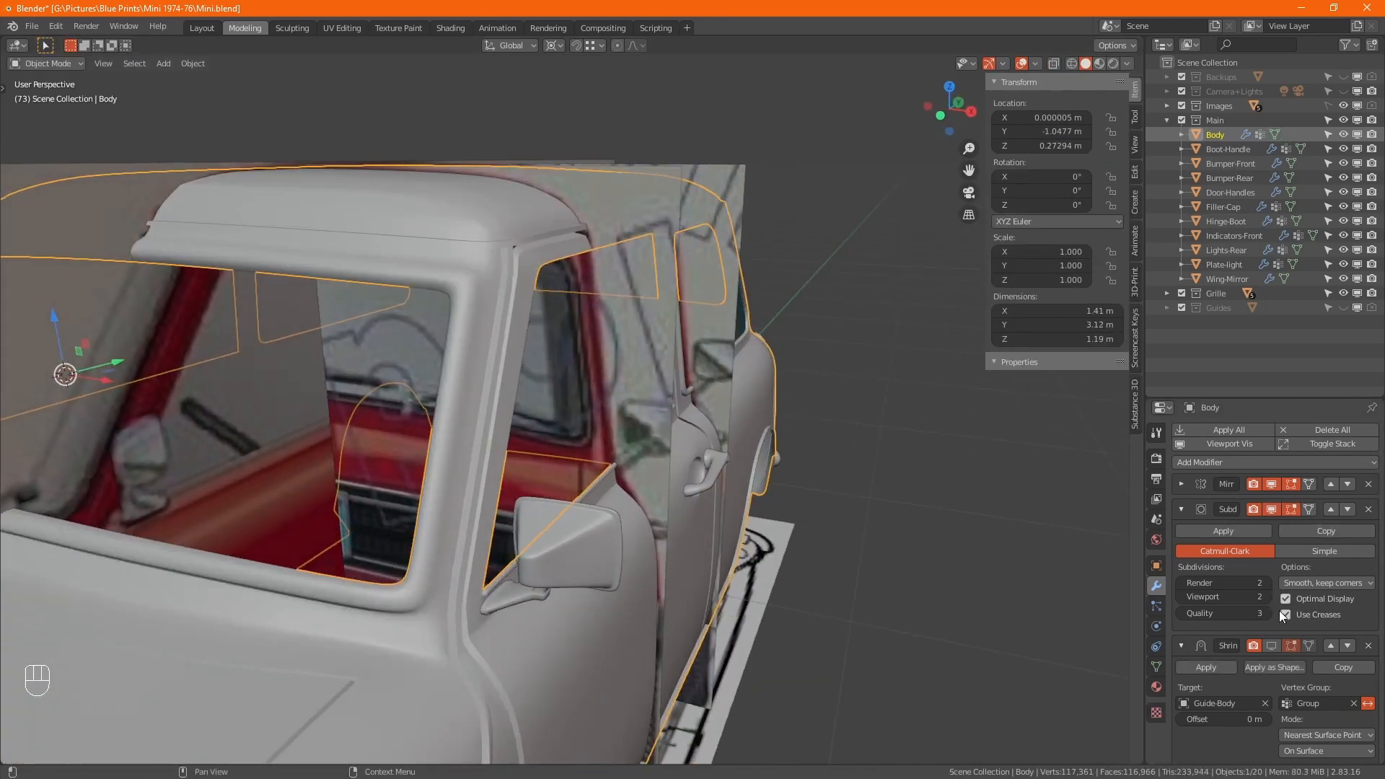
{"action": "left_click", "coordinate": [1274, 644]}
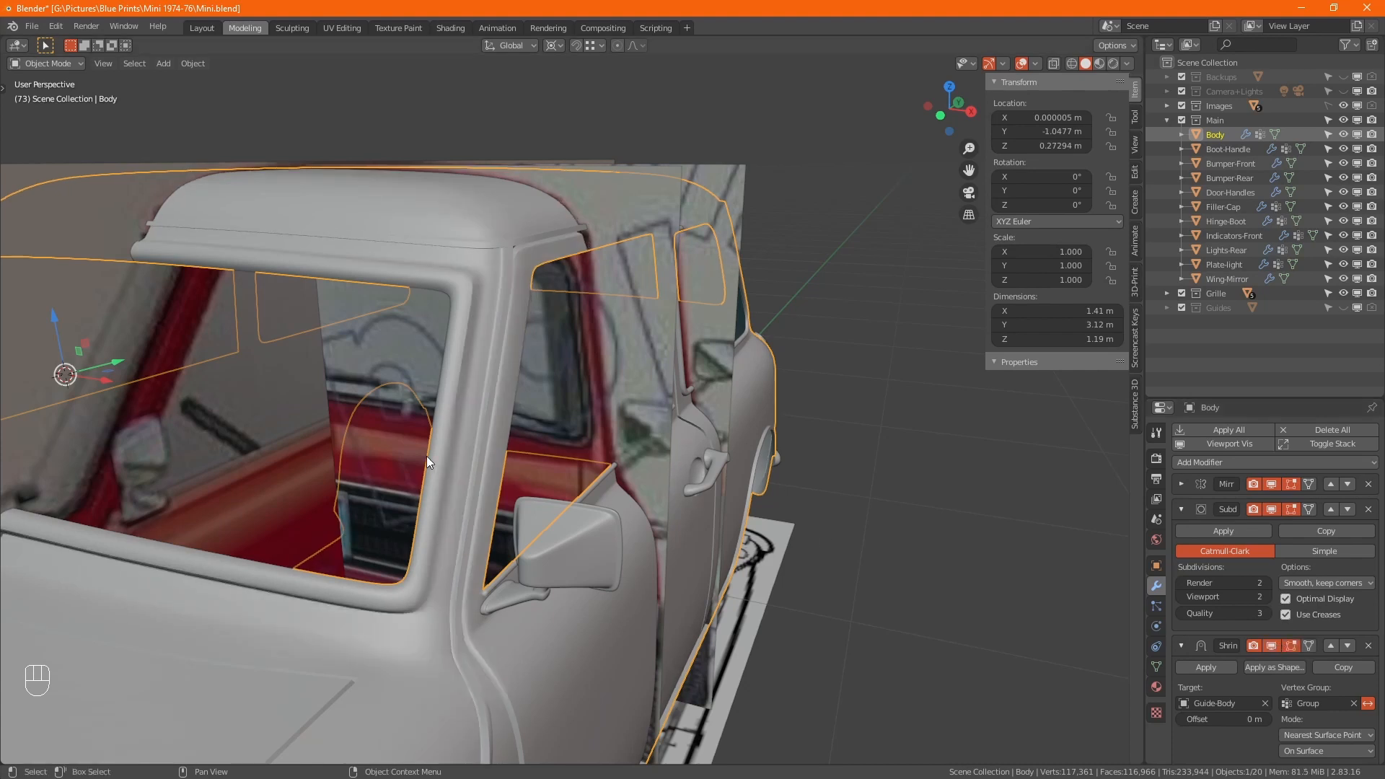
Step: Put the body in Edit Mode and turn off the Subdivision and Shrinkwrap modifiers' viewport display
{"action": "middle_click_drag", "start_coordinate": [427, 456], "coordinate": [370, 280]}
{"action": "scroll", "coordinate": [344, 297], "scroll_direction": "up", "scroll_amount": 3}
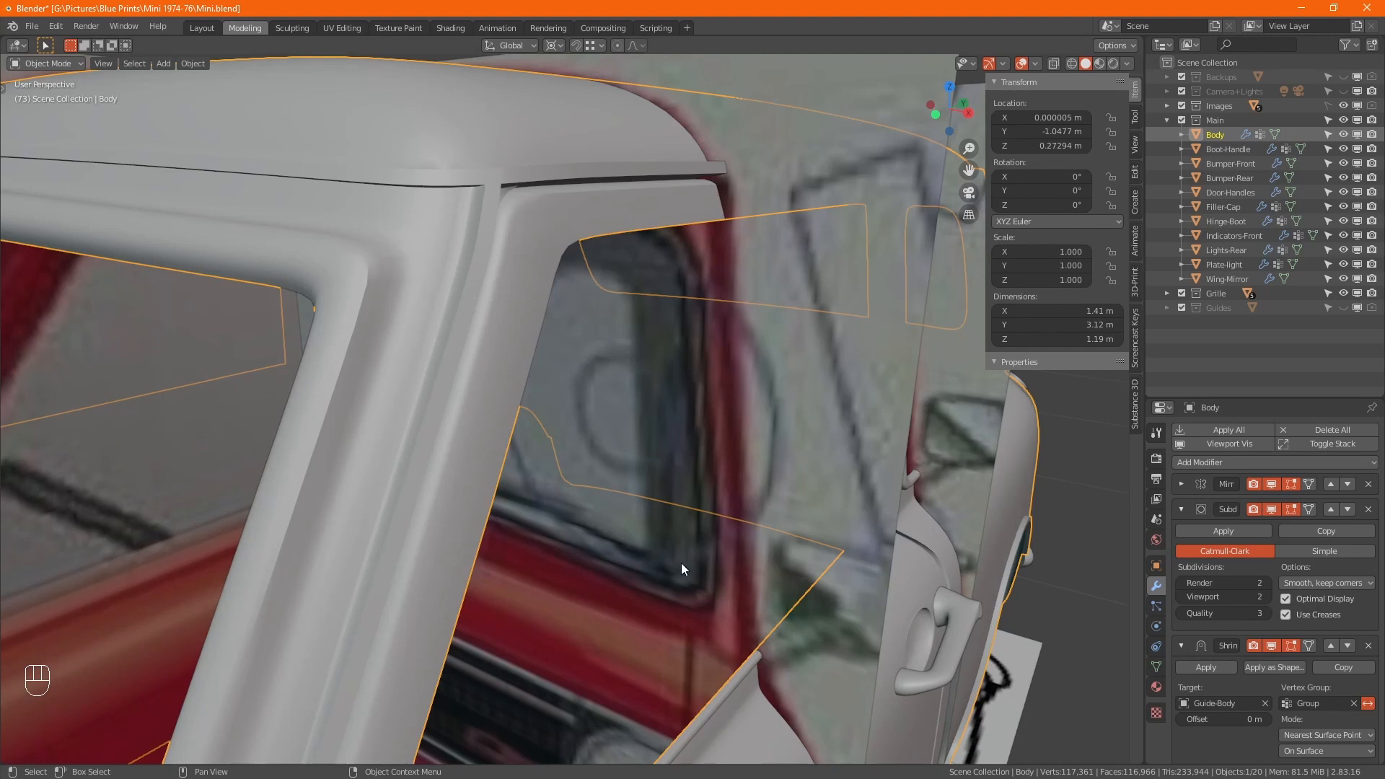
{"action": "left_click", "coordinate": [1157, 666]}
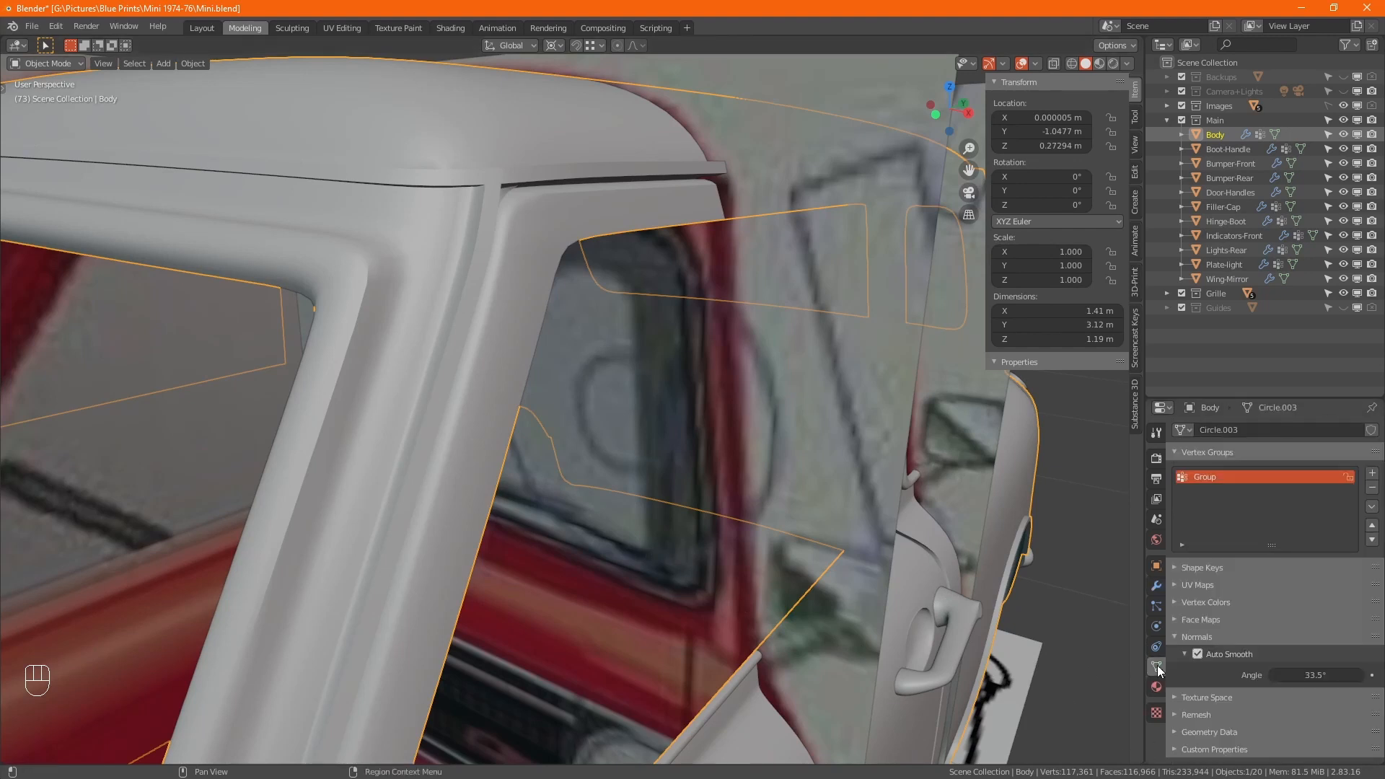
{"action": "left_click", "coordinate": [1157, 587]}
{"action": "middle_click_drag", "start_coordinate": [357, 363], "coordinate": [573, 373]}
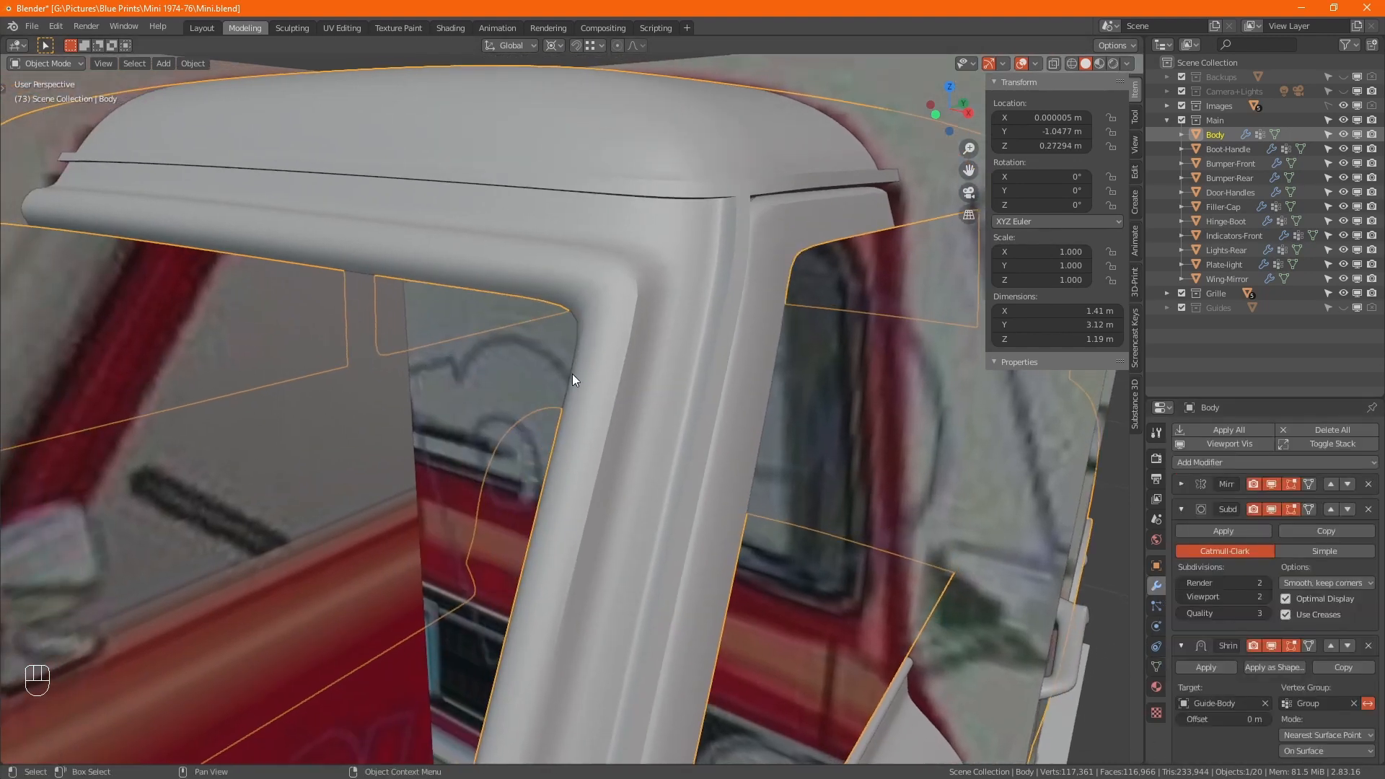
{"action": "key", "text": "Tab"}
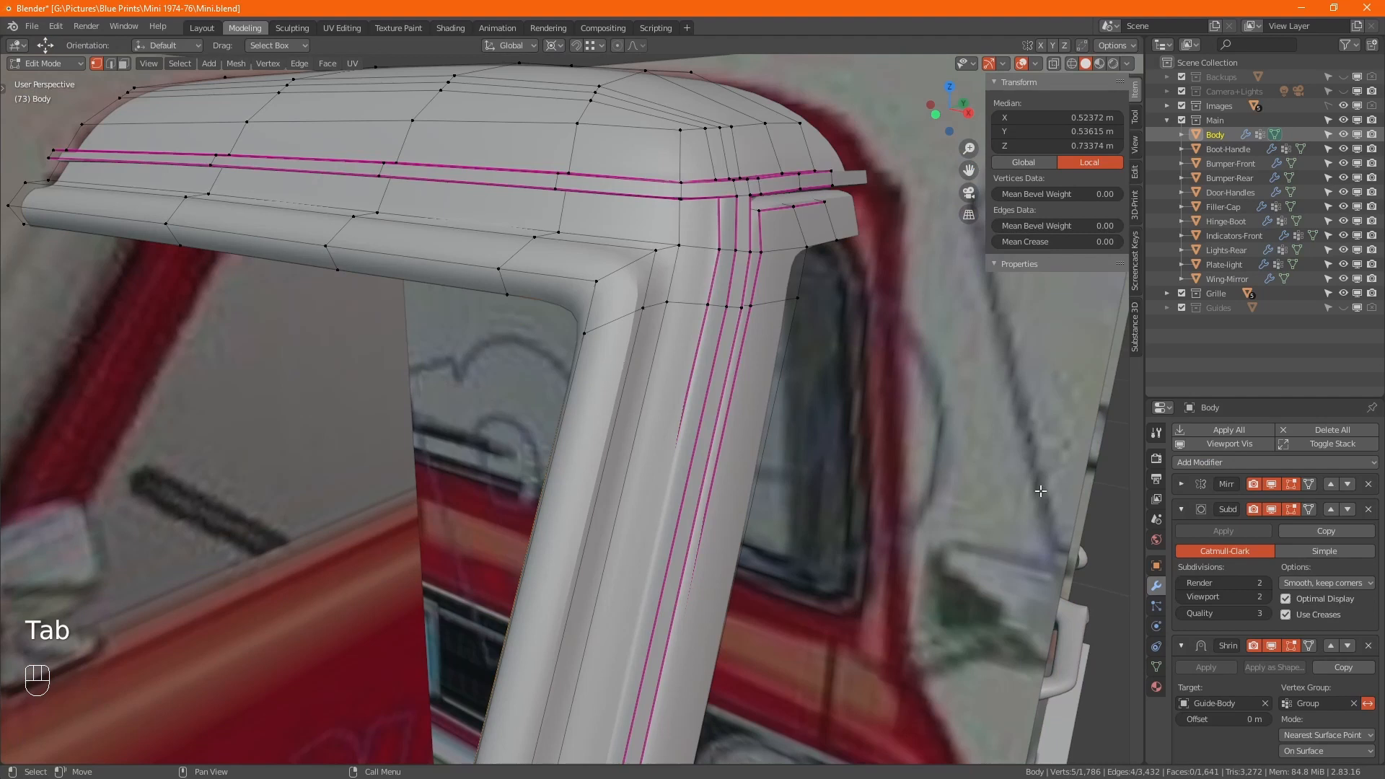
{"action": "left_click", "coordinate": [1270, 509]}
{"action": "left_click", "coordinate": [1275, 647]}
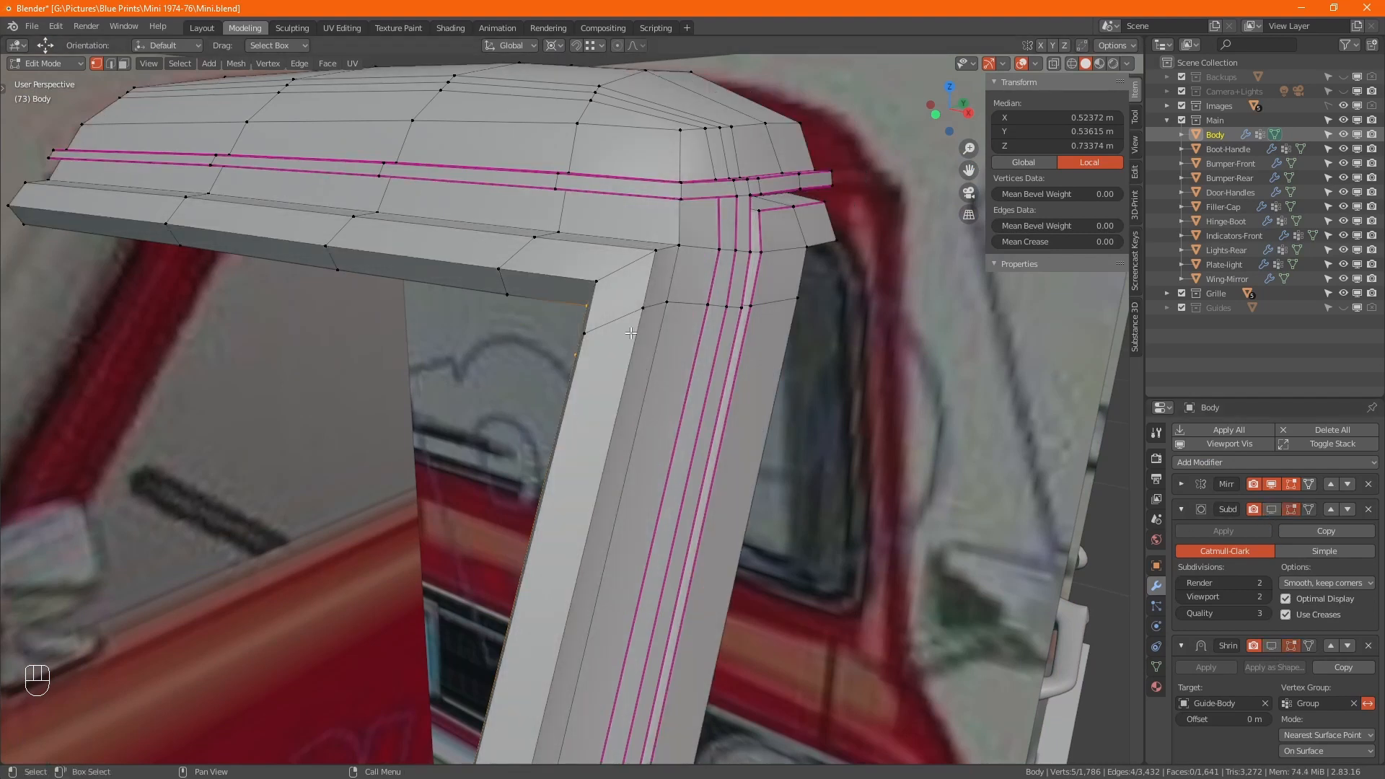
Step: Add one centred loop cut around the windscreen surround's front face and bevel it with a 0.00439 m offset and one segment
{"action": "key", "text": "2"}
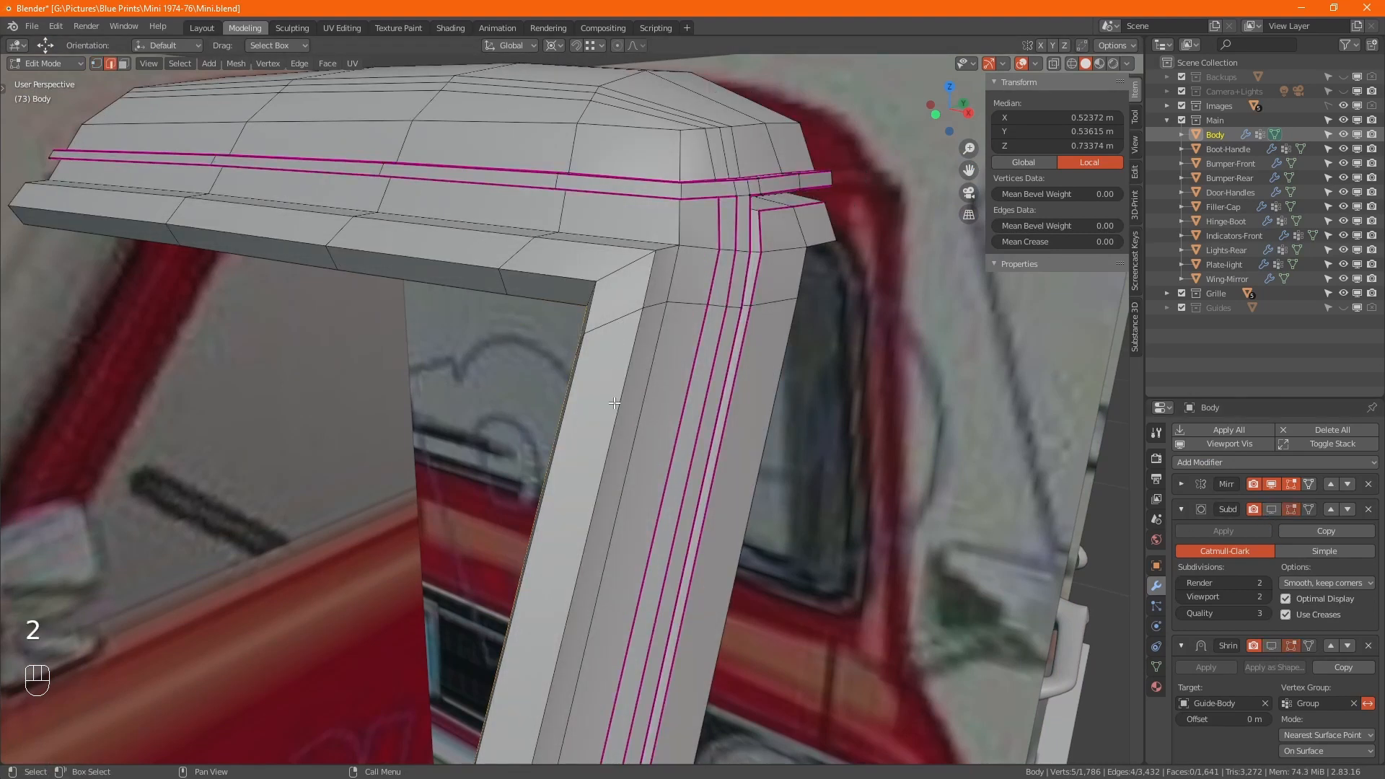
{"action": "key", "text": "ctrl+r"}
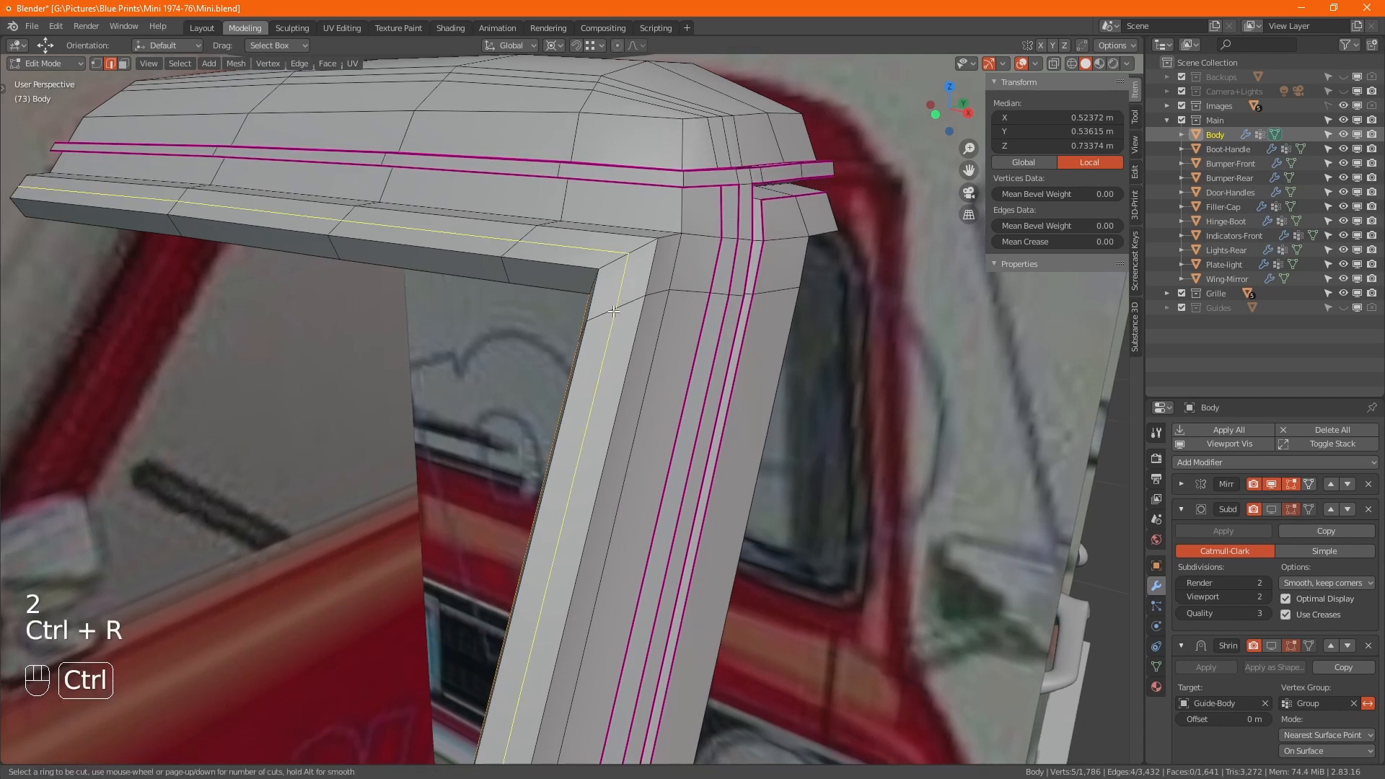
{"action": "left_click", "coordinate": [619, 299]}
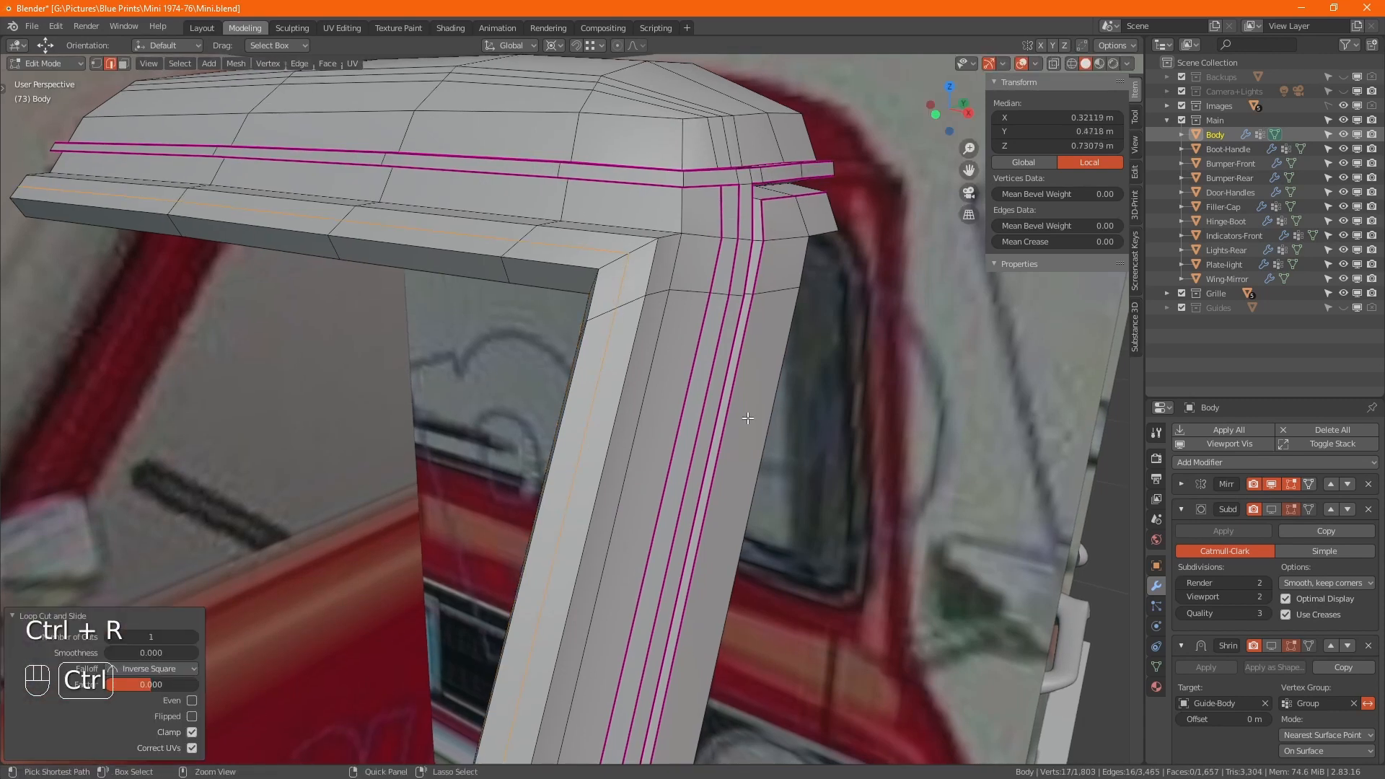
{"action": "key", "text": "ctrl+b"}
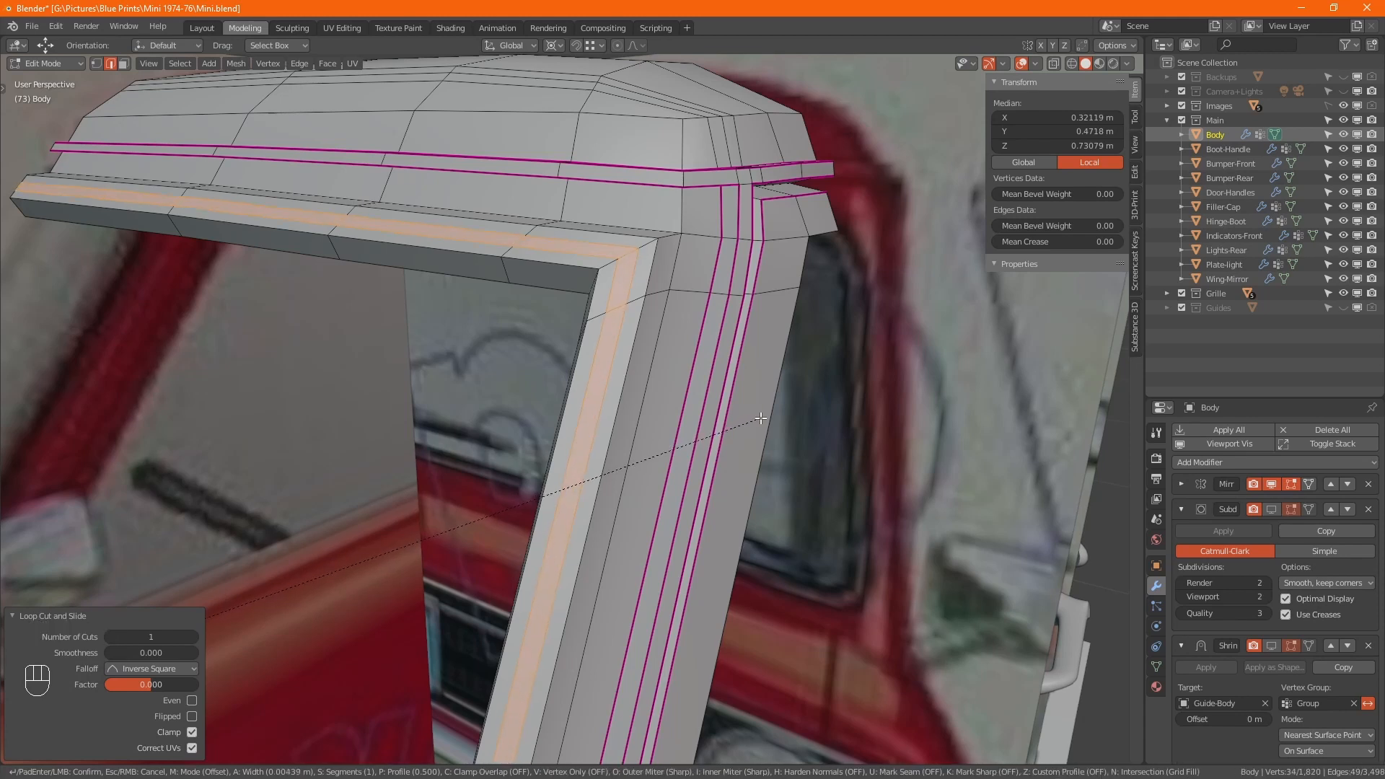
{"action": "left_click", "coordinate": [761, 418]}
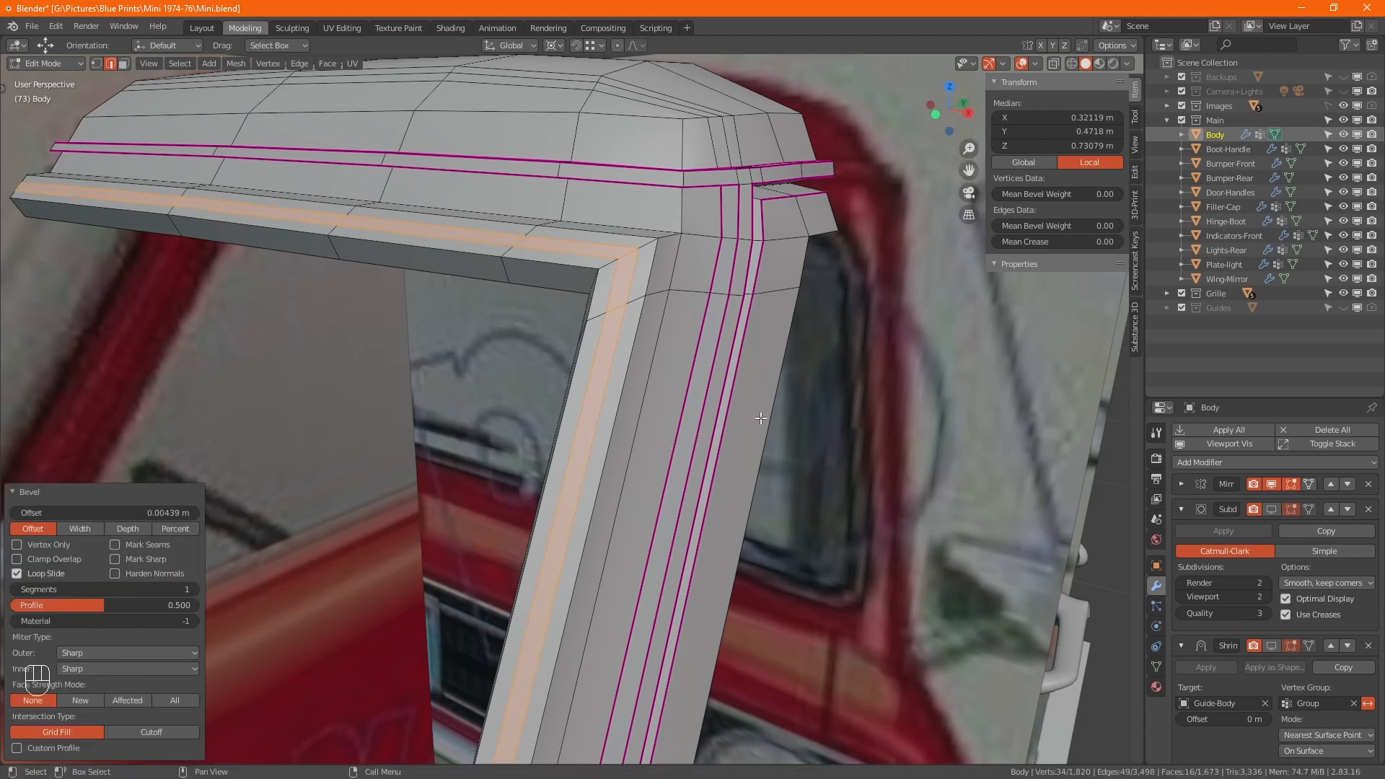
Step: Select both edge loops of the bevelled strip and move them about 0.002 m in Y and -0.0015 m in Z
{"action": "left_click", "coordinate": [614, 356], "text": "alt"}
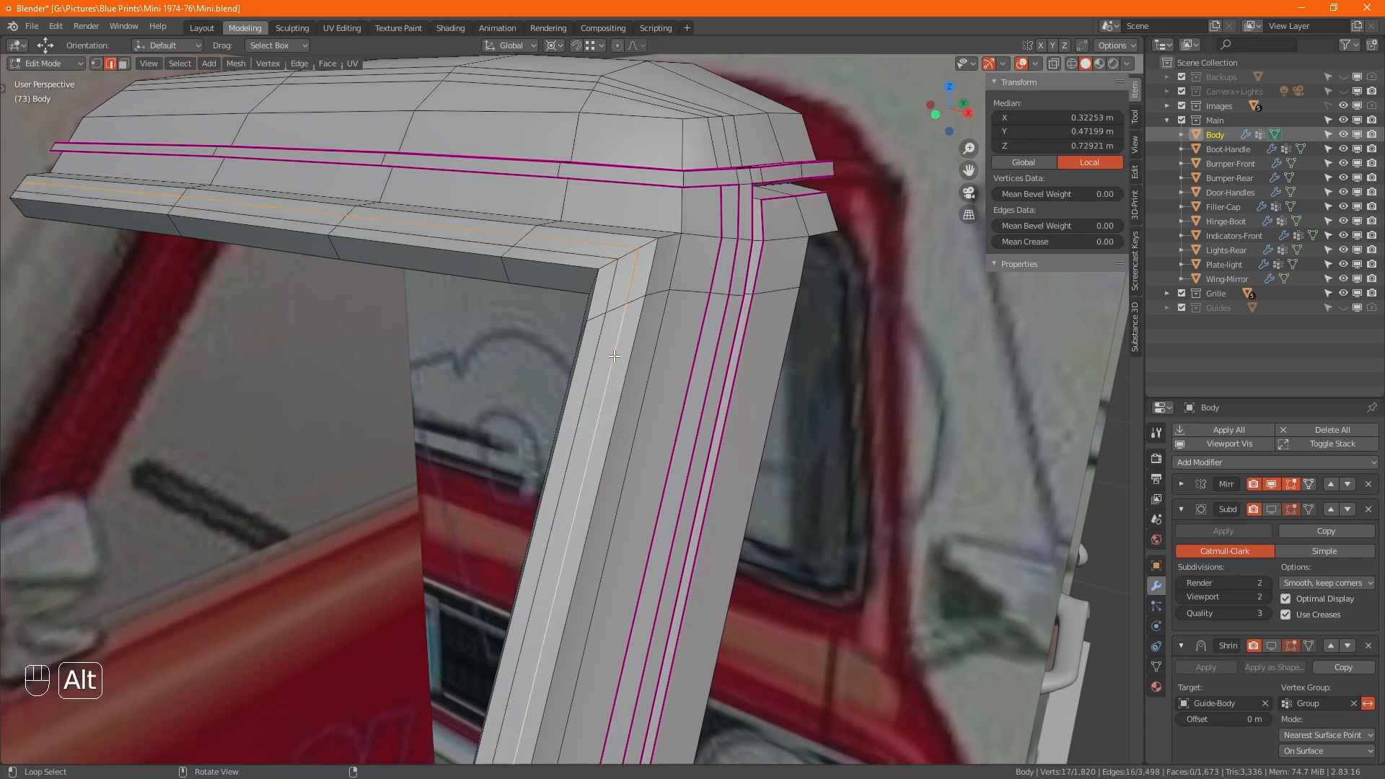
{"action": "left_click", "coordinate": [620, 352], "text": "alt+shift"}
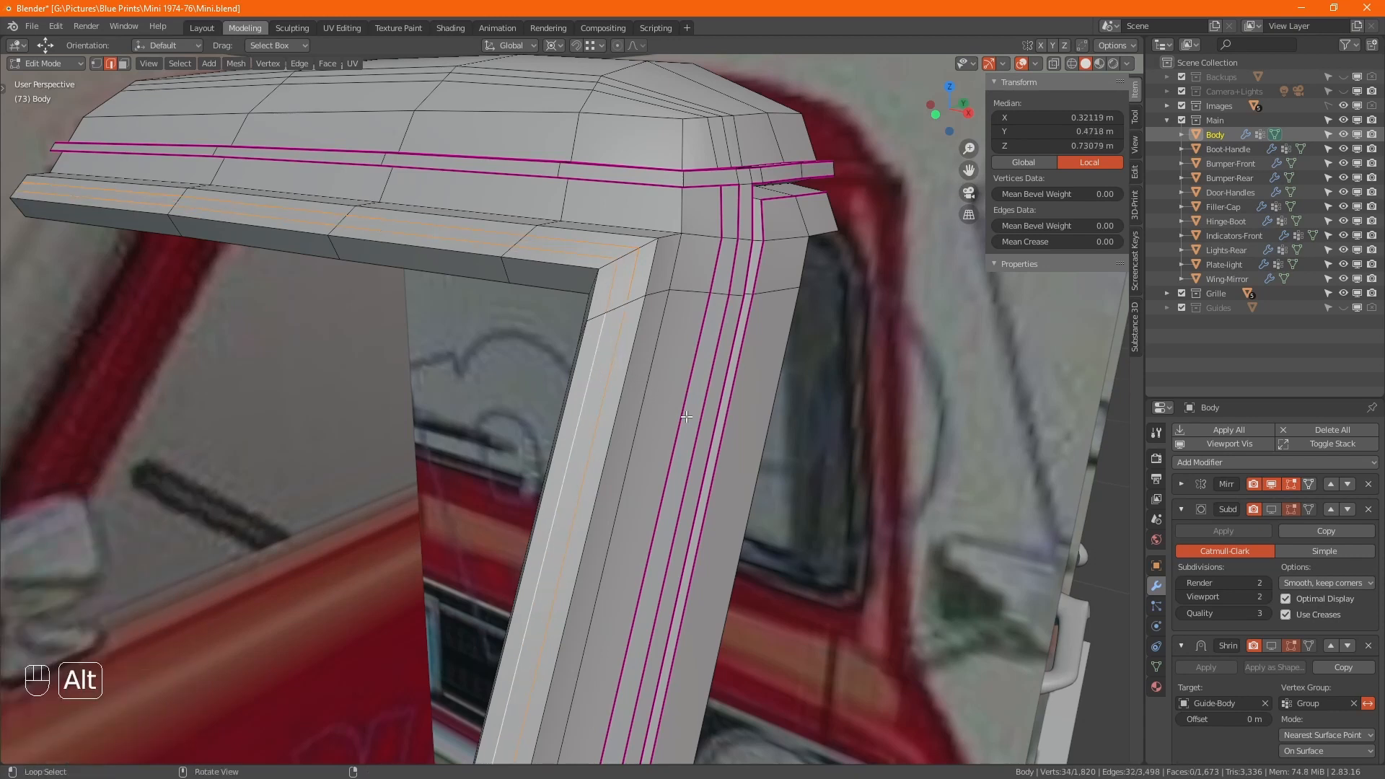
{"action": "middle_click_drag", "start_coordinate": [701, 421], "coordinate": [633, 433], "text": "alt"}
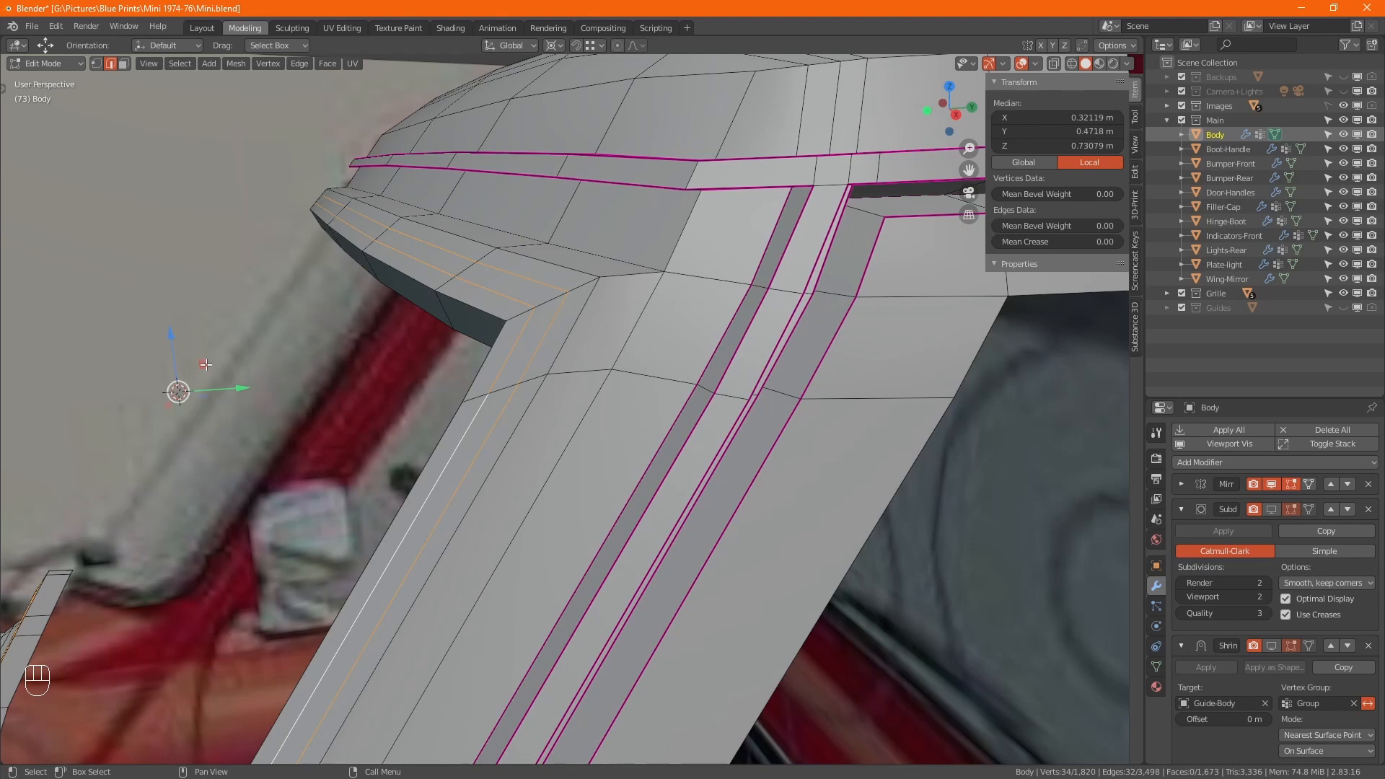
{"action": "left_click_drag", "start_coordinate": [206, 365], "coordinate": [215, 363]}
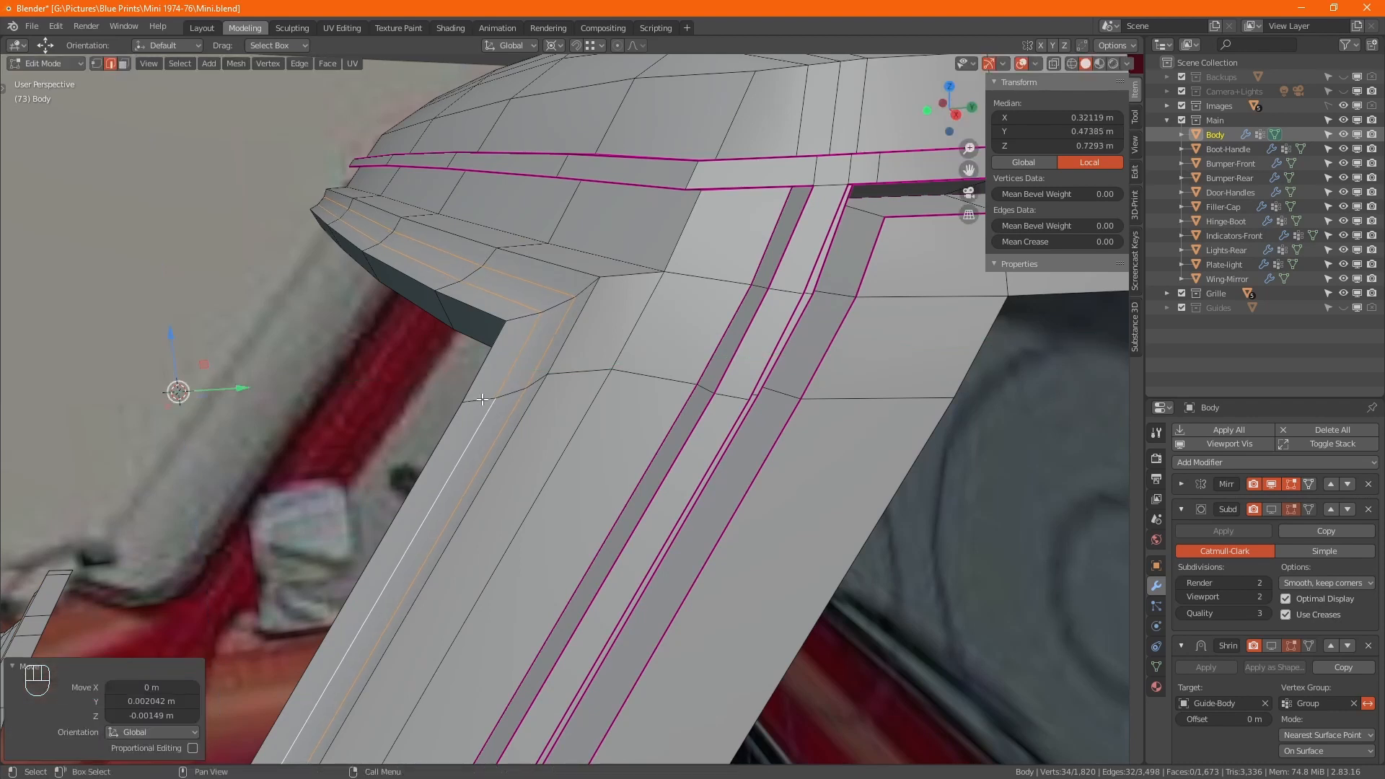
Step: Extrude the bevelled strip's faces in place and move them about -0.0026 m in Y and 0.0035 m in Z
{"action": "key", "text": "1"}
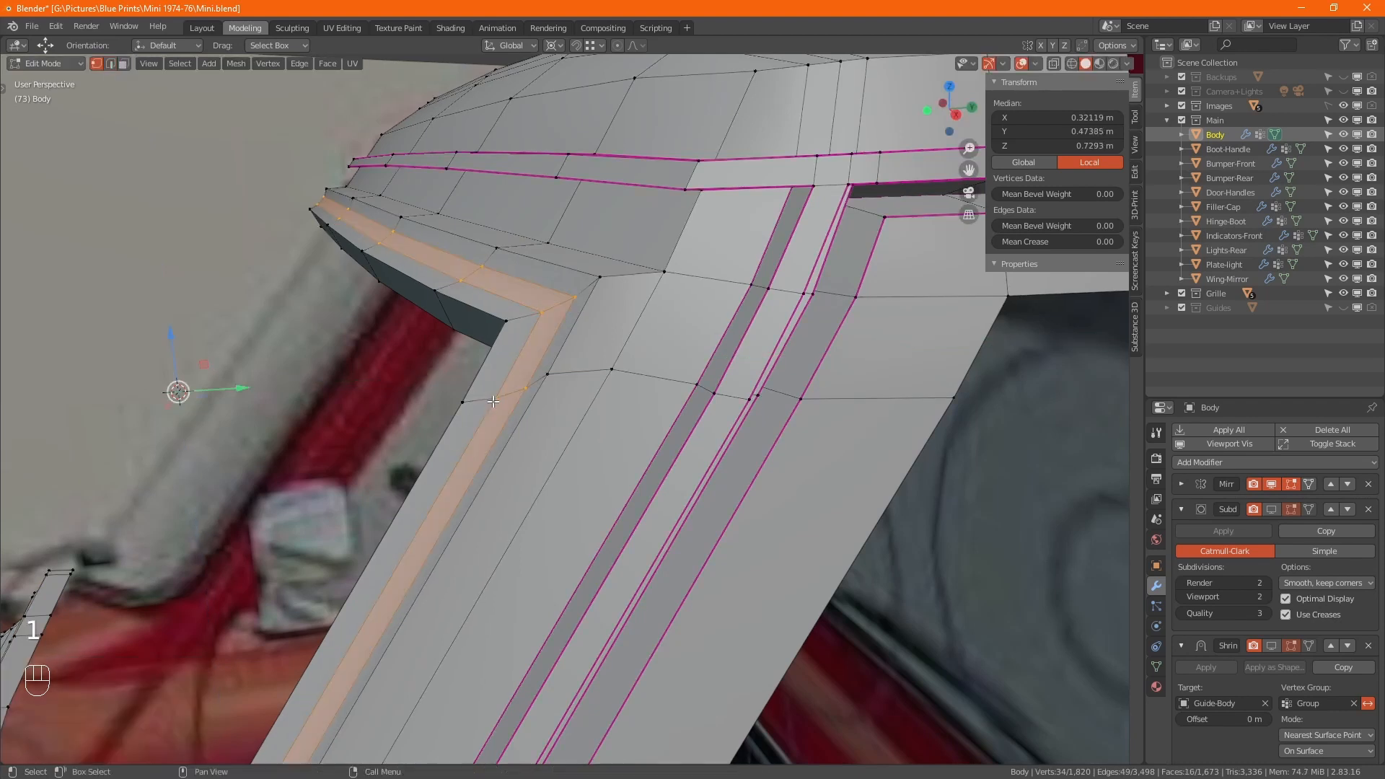
{"action": "key", "text": "e"}
{"action": "left_click", "coordinate": [540, 472]}
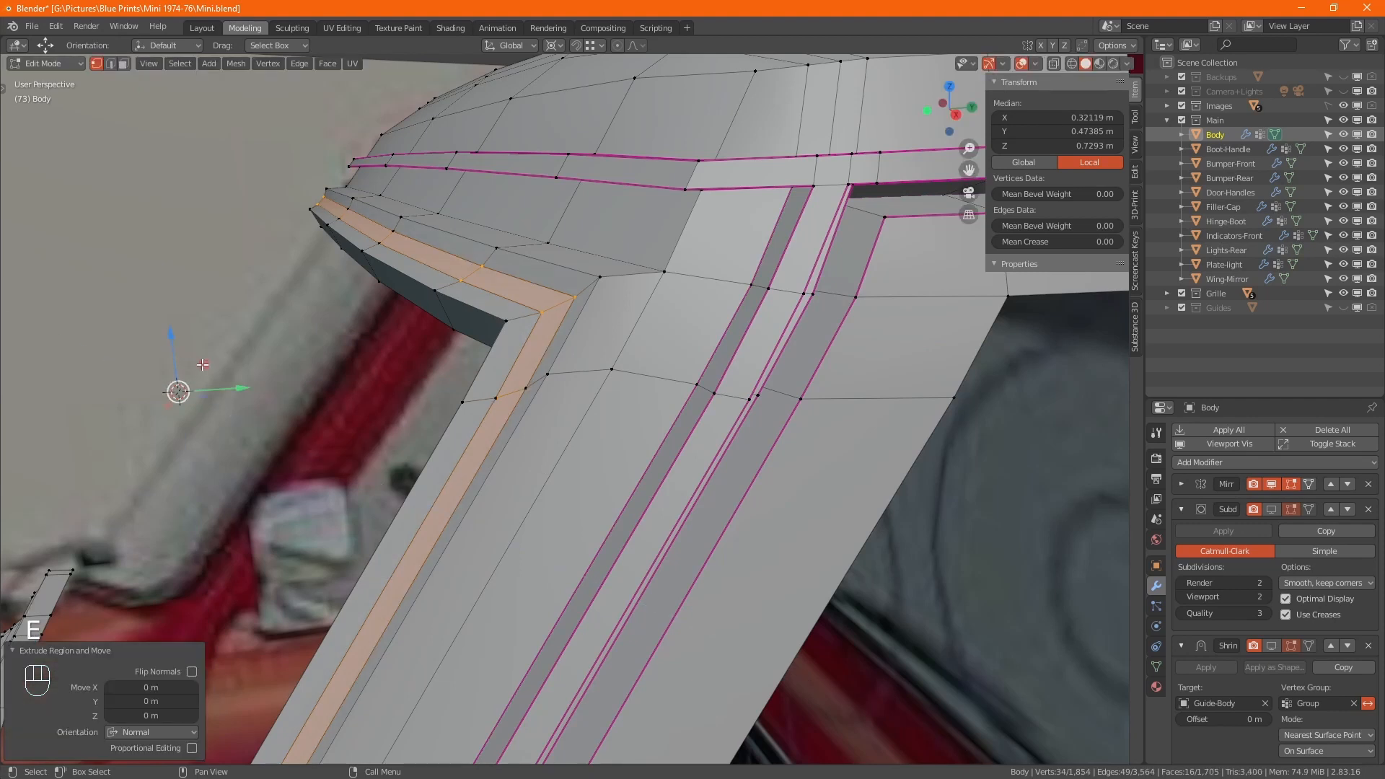
{"action": "left_click_drag", "start_coordinate": [202, 365], "coordinate": [195, 356]}
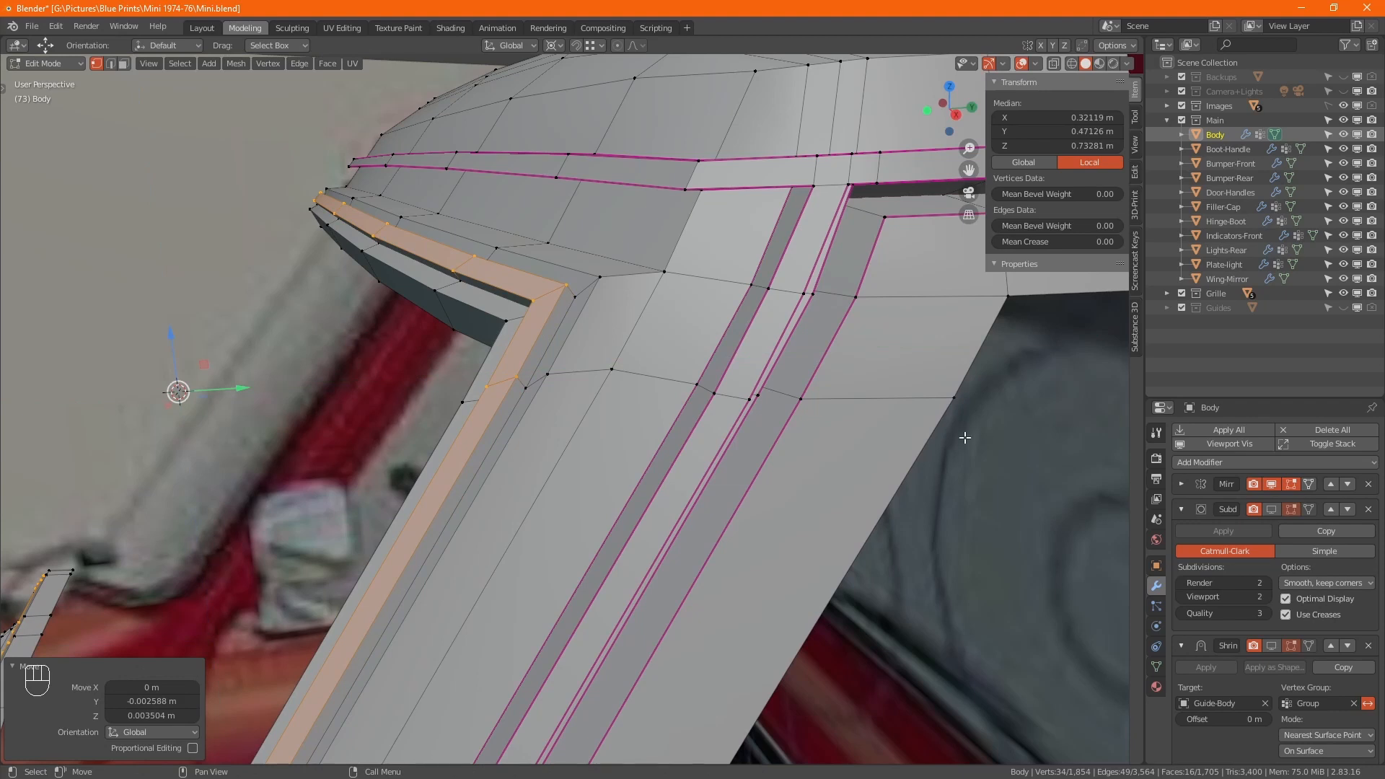
Step: Turn the Subdivision modifier's viewport display back on, preview the body in Object Mode and return to Edit Mode
{"action": "left_click", "coordinate": [1272, 509]}
{"action": "key", "text": "Tab"}
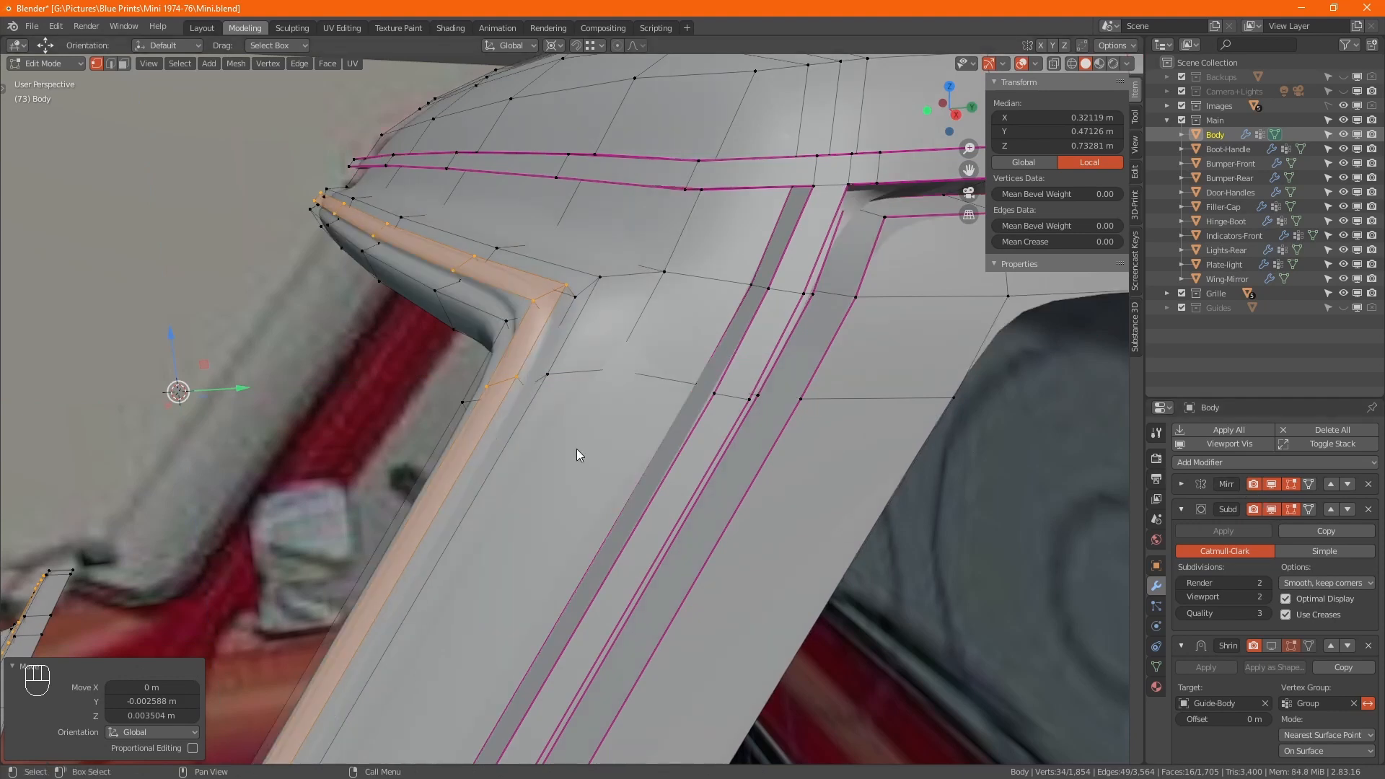
{"action": "key", "text": "Tab"}
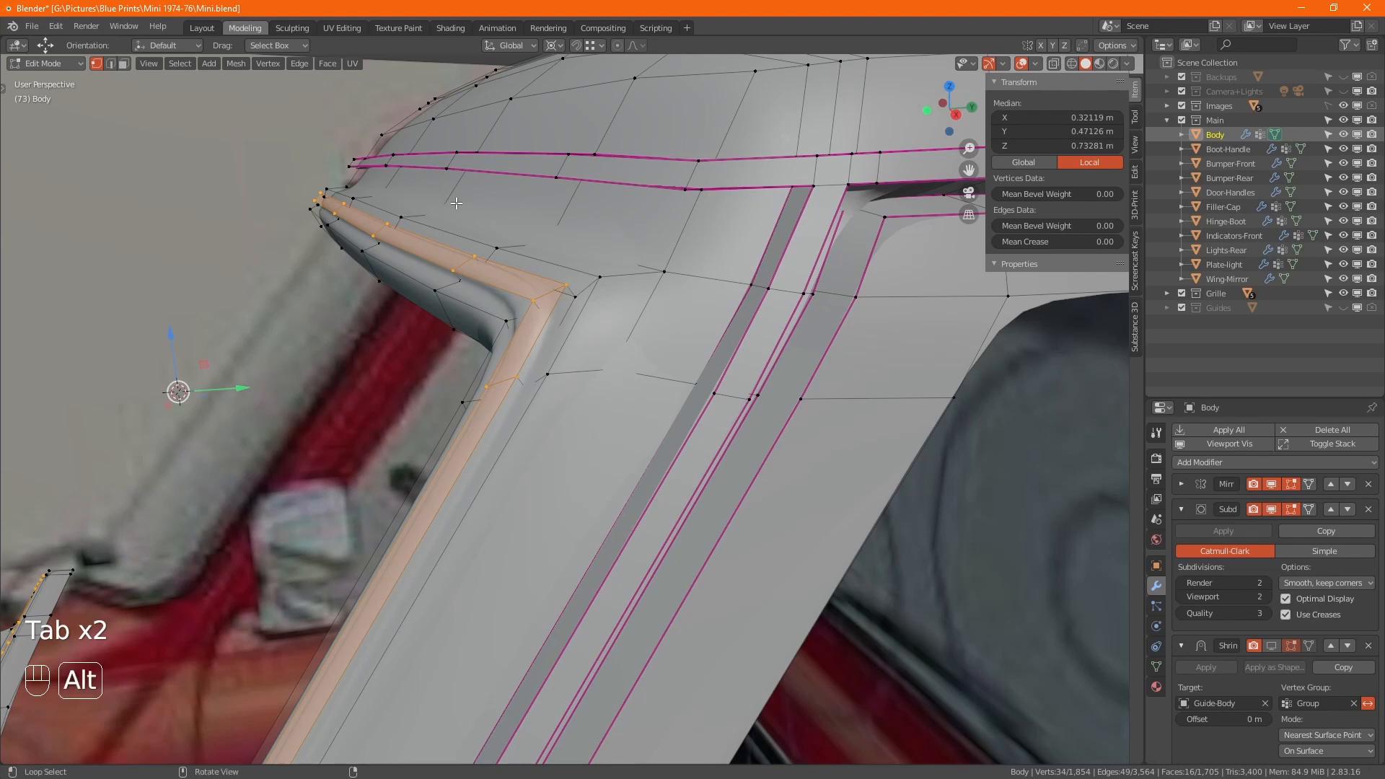
Step: Select the edge loop where the windscreen surround meets the body panels and set its mean crease to 1
{"action": "left_click", "coordinate": [586, 435], "text": "alt+shift"}
{"action": "left_click", "coordinate": [596, 424], "text": "alt+shift"}
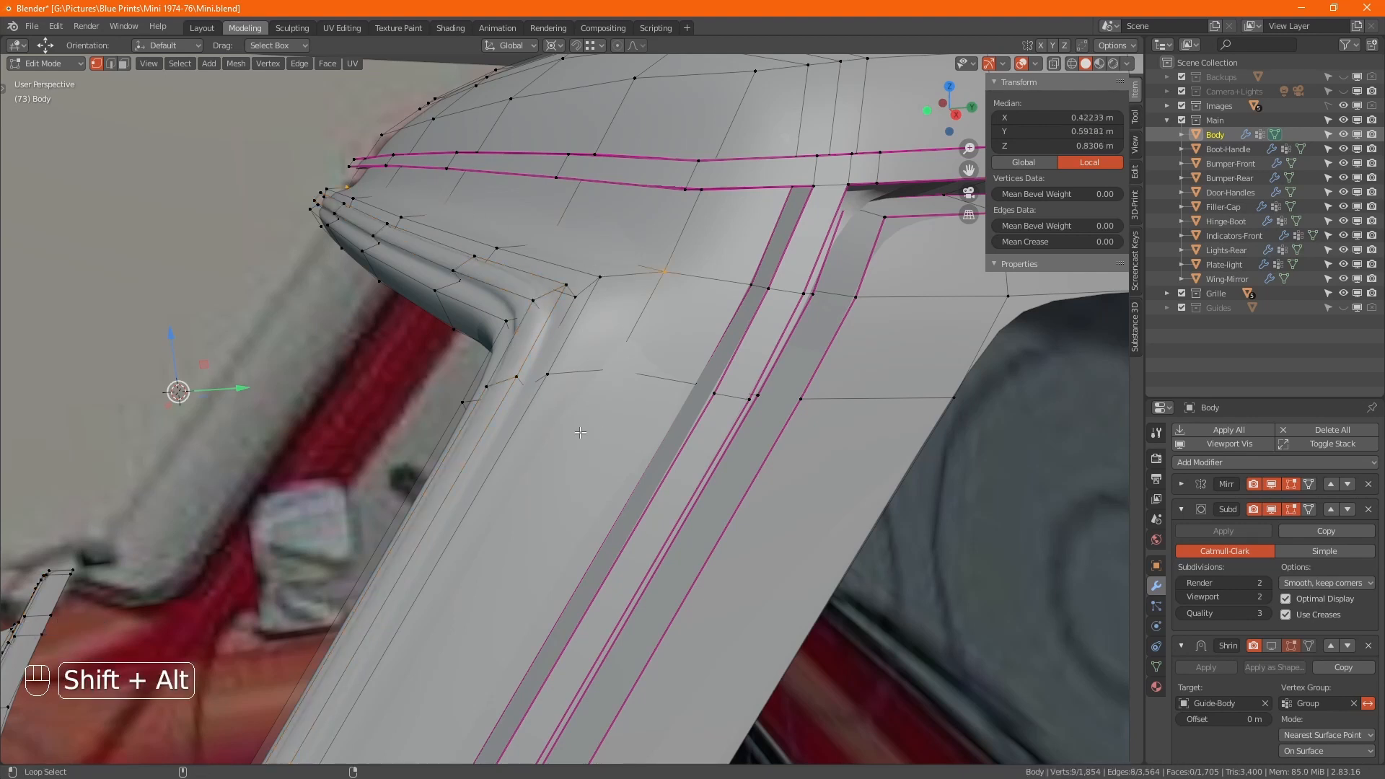
{"action": "middle_click_drag", "start_coordinate": [595, 424], "coordinate": [645, 428]}
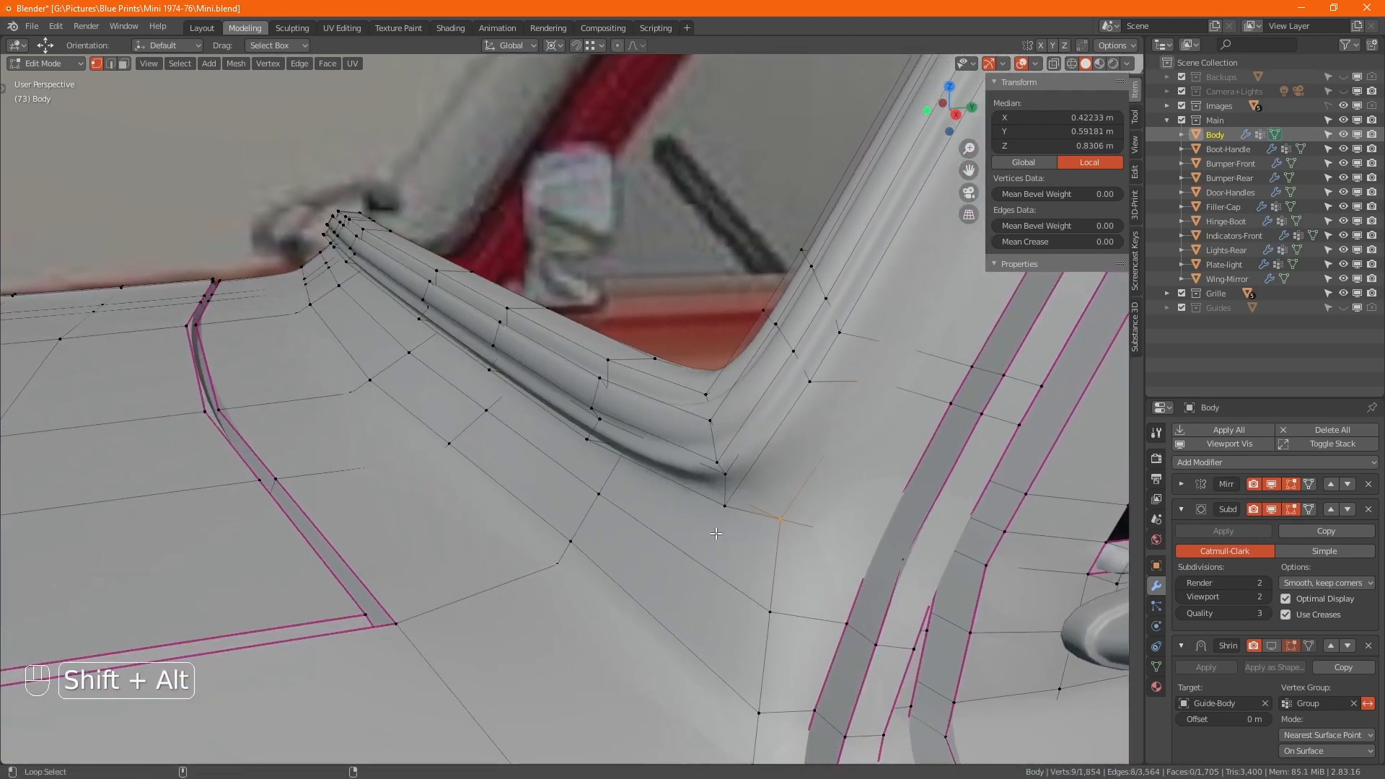
{"action": "middle_click_drag", "start_coordinate": [747, 462], "coordinate": [763, 423]}
{"action": "left_click", "coordinate": [705, 404], "text": "alt+shift"}
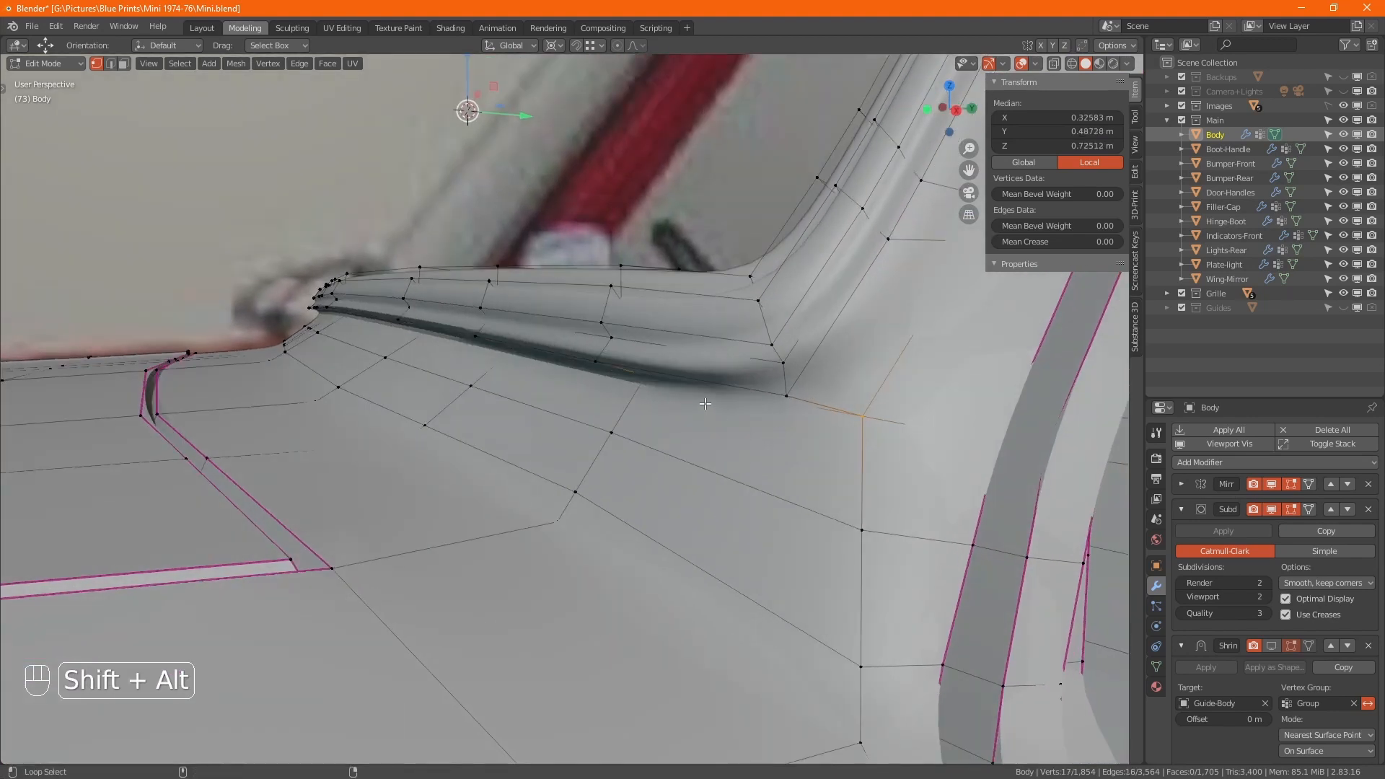
{"action": "left_click", "coordinate": [1026, 241]}
{"action": "type", "text": "1"}
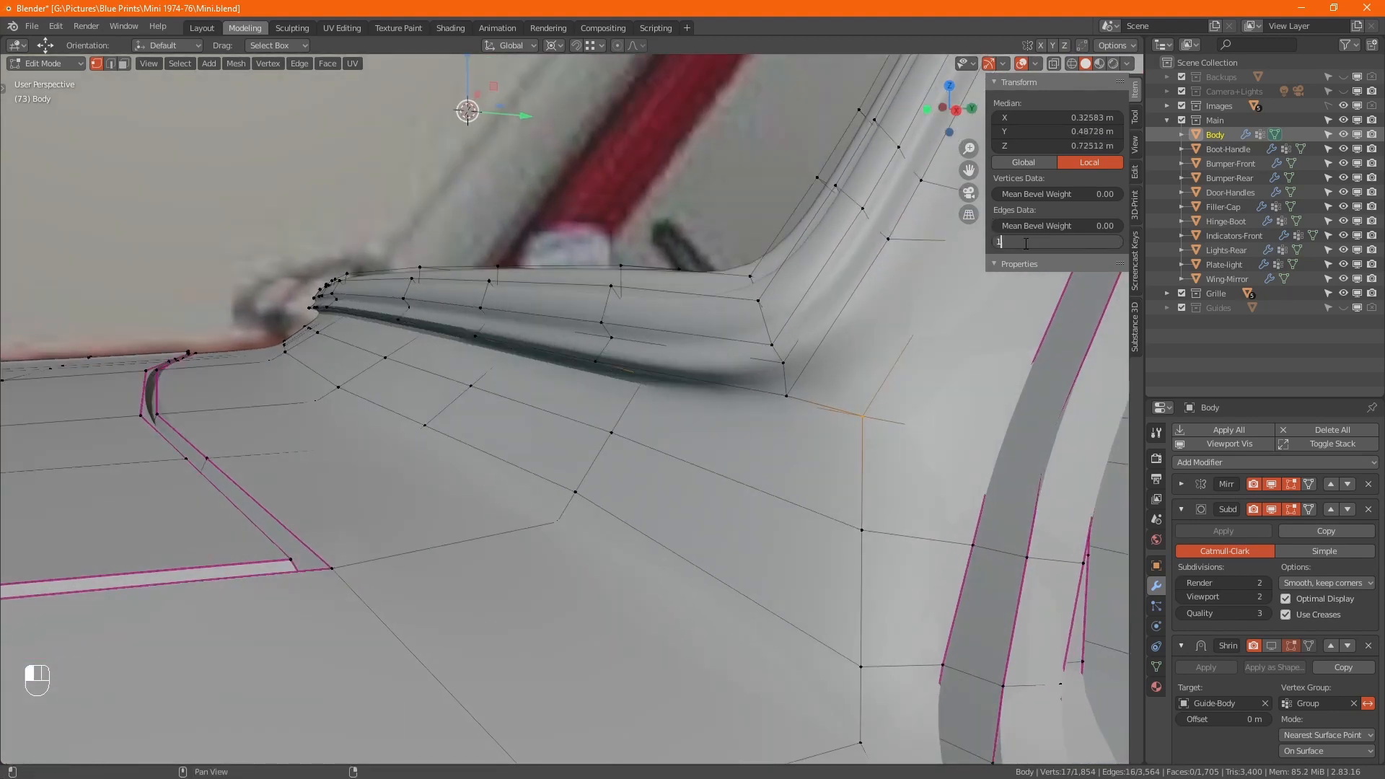
{"action": "key", "text": "Return"}
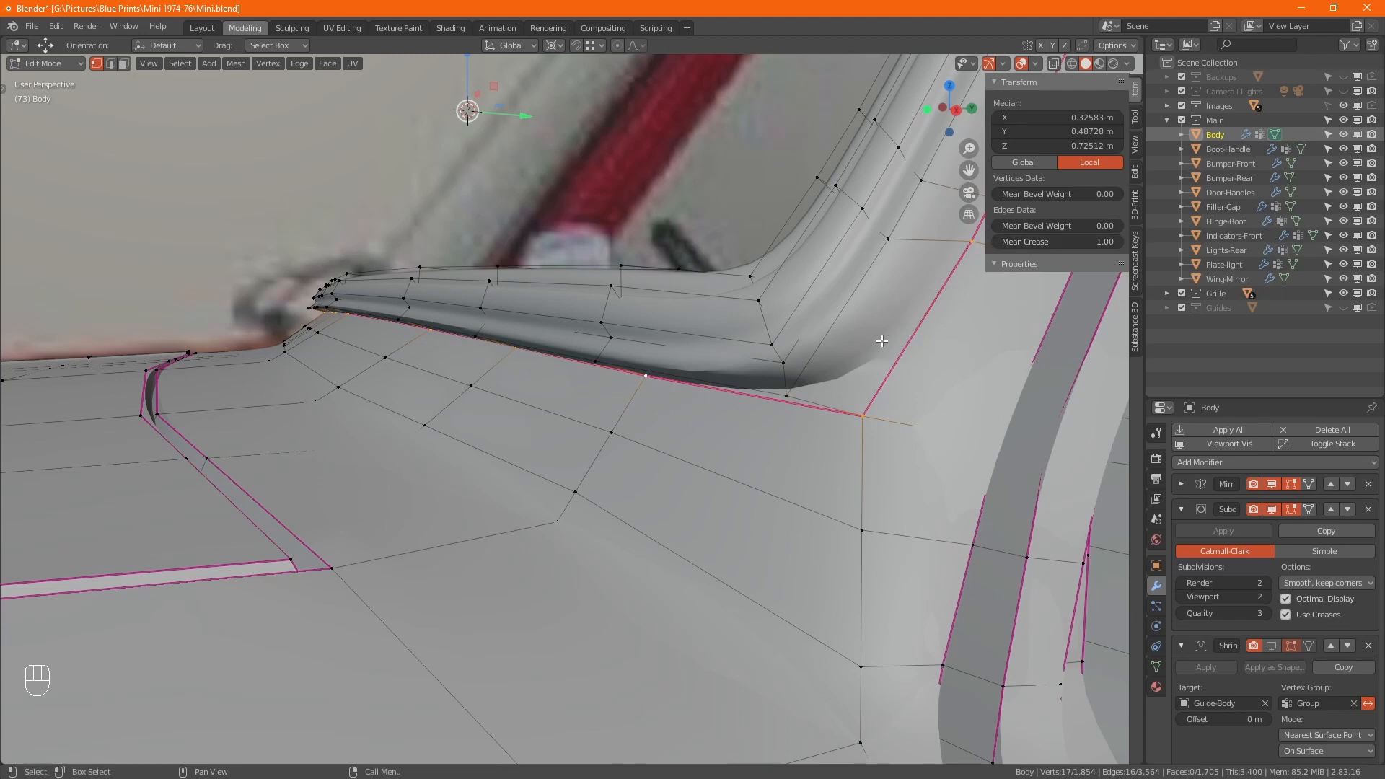
Step: With X-ray on, edge-slide the cross loop near the pillar's lower end slightly up the pillar, and return to Object Mode with X-ray off
{"action": "scroll", "coordinate": [722, 373], "scroll_direction": "up", "scroll_amount": 3}
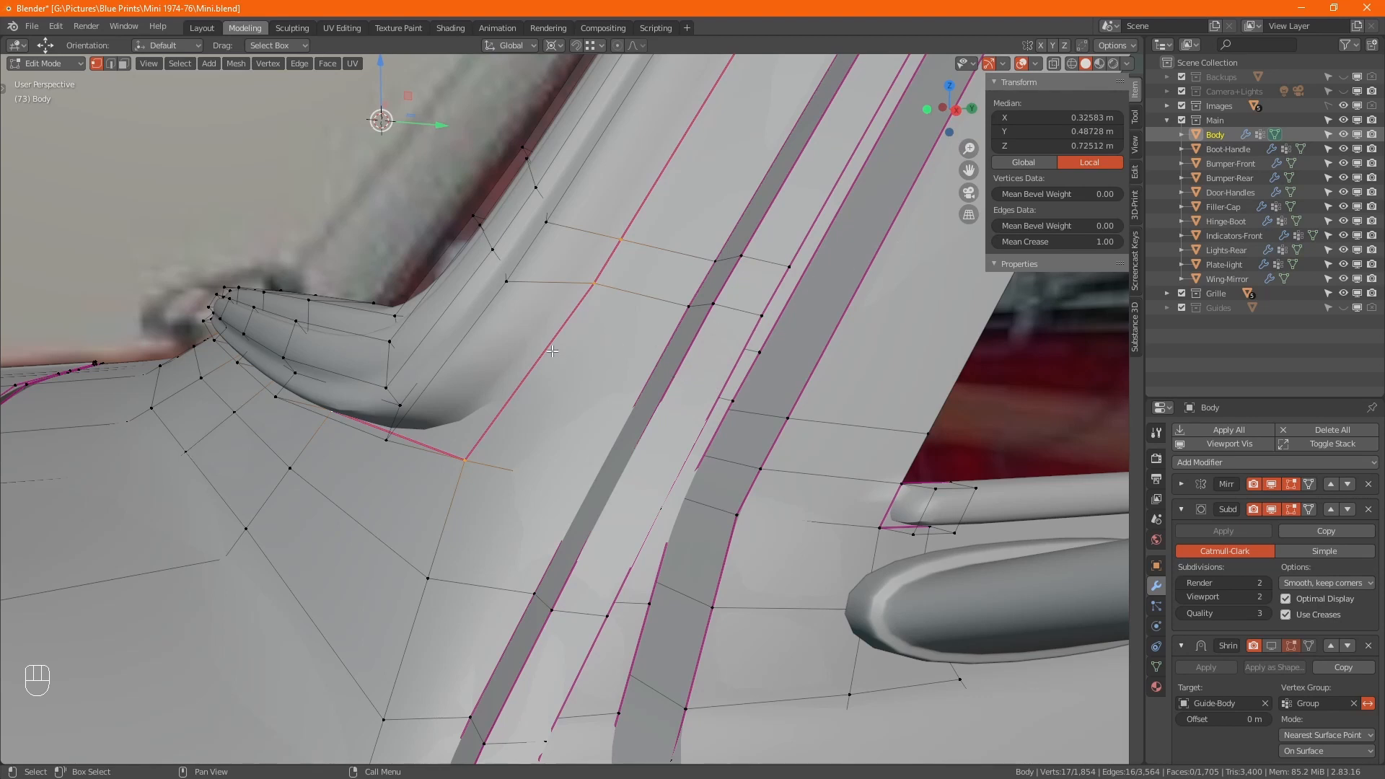
{"action": "middle_click_drag", "start_coordinate": [552, 351], "coordinate": [634, 272]}
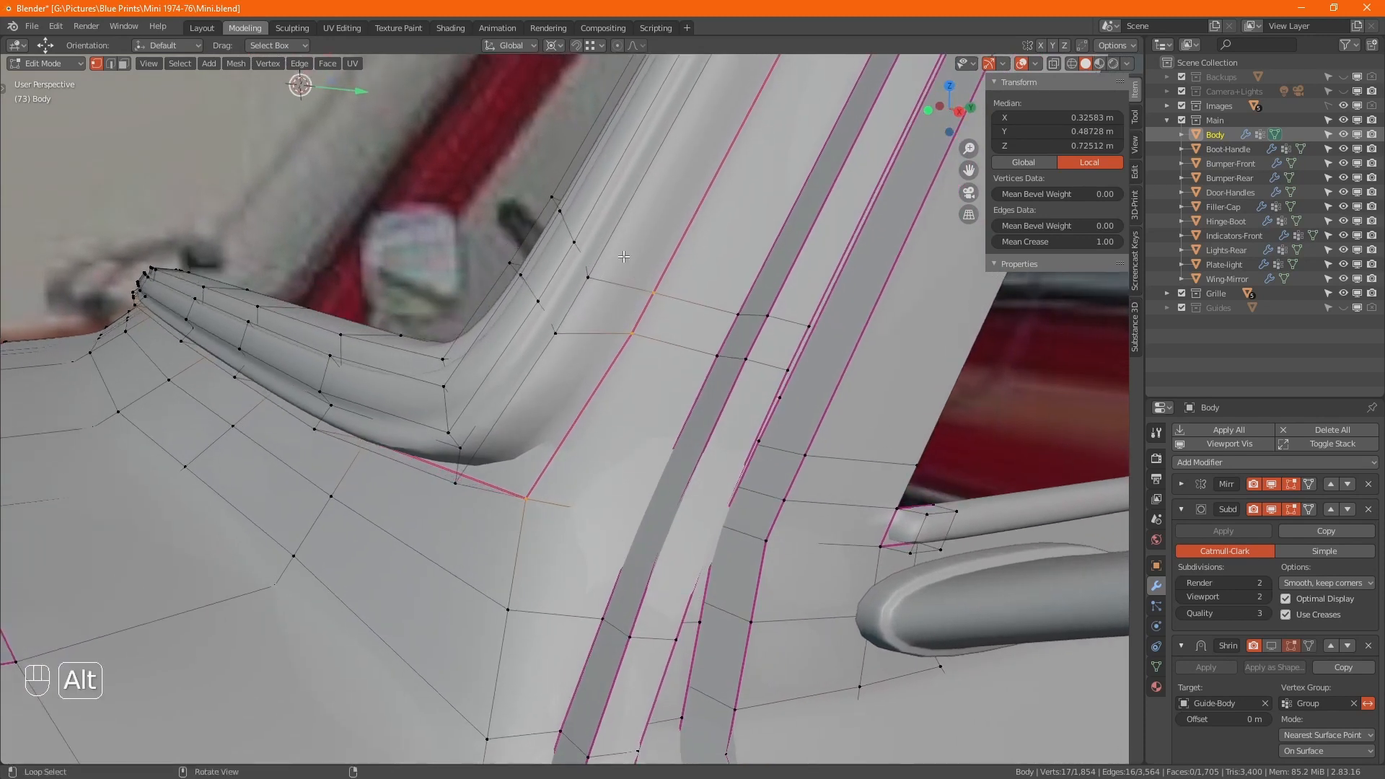
{"action": "key", "text": "alt+z"}
{"action": "left_click", "coordinate": [591, 275], "text": "ctrl"}
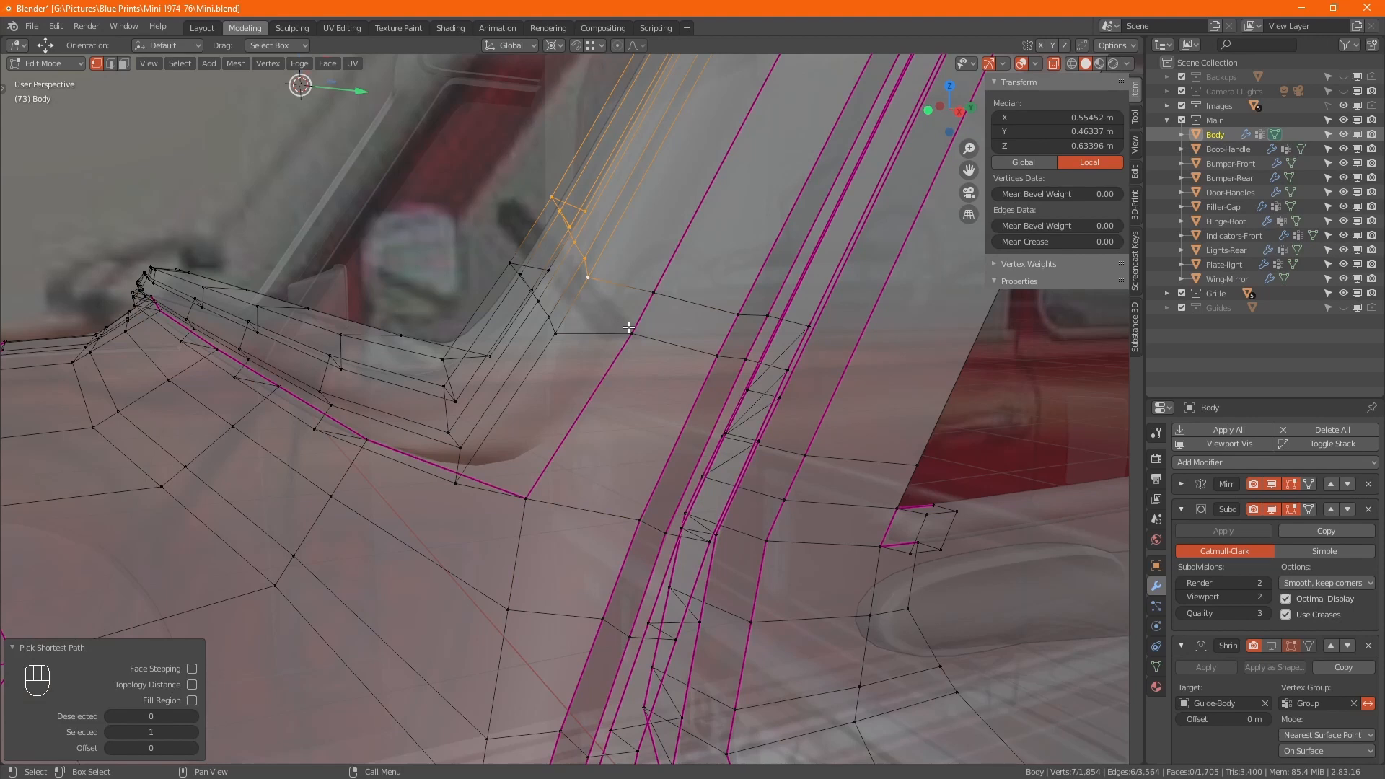
{"action": "key", "text": "g"}
{"action": "key", "text": "g"}
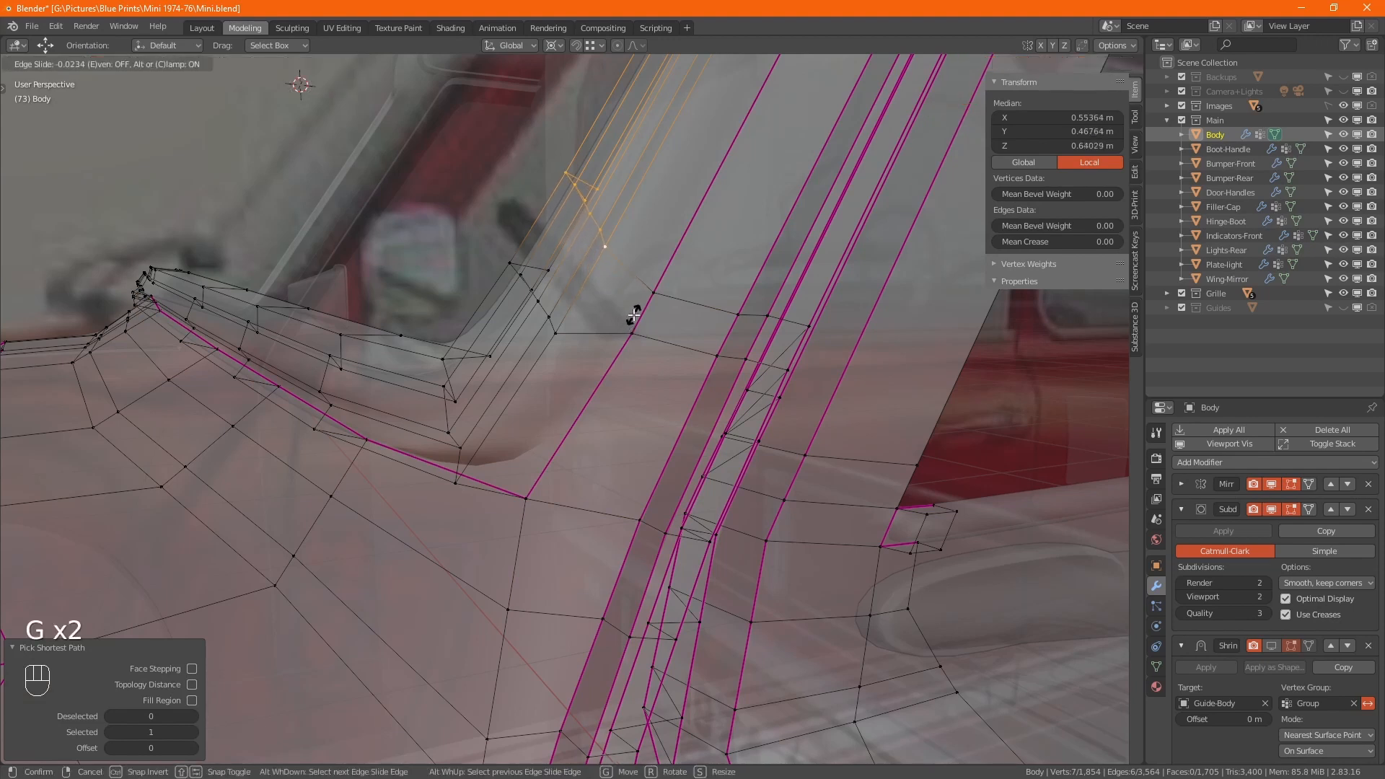
{"action": "left_click", "coordinate": [634, 314]}
{"action": "key", "text": "Tab"}
{"action": "key", "text": "alt+z"}
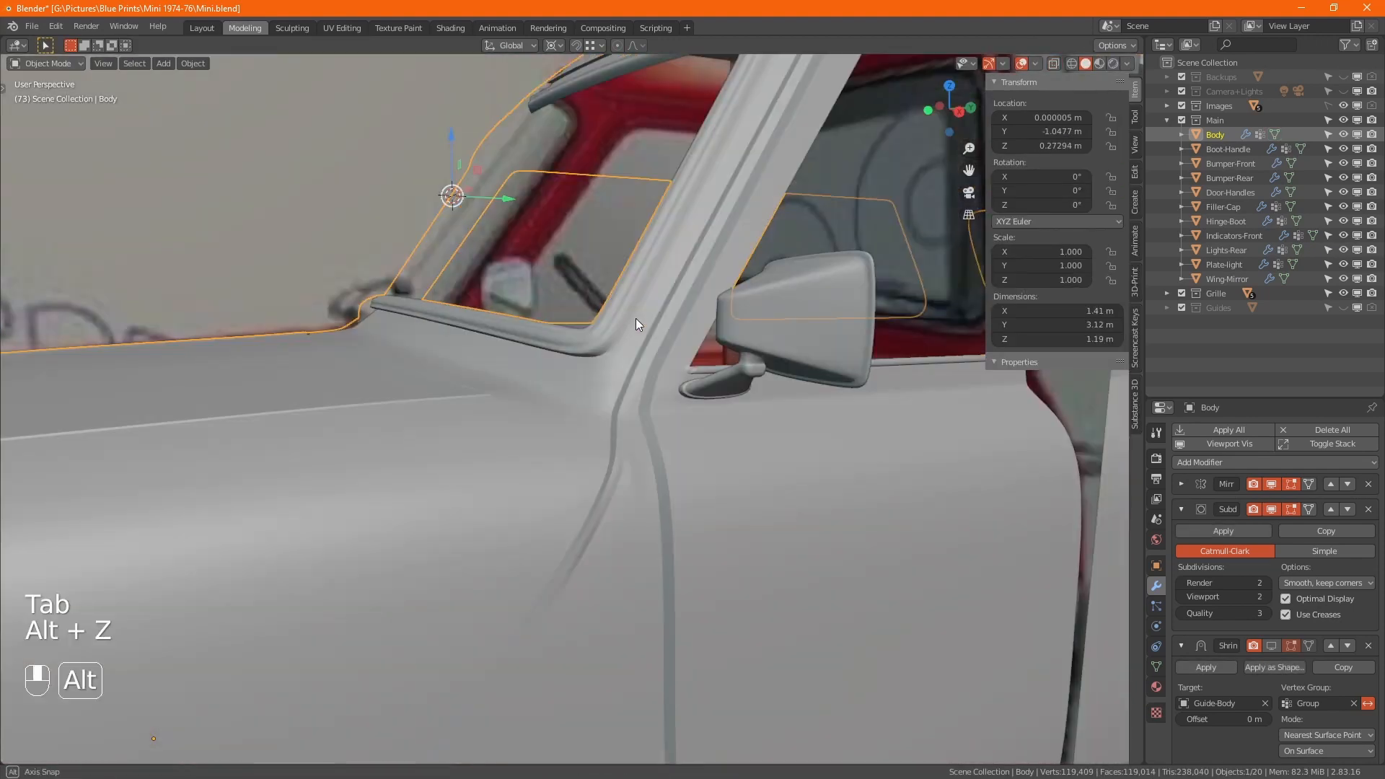
Step: Return the body to Edit Mode and turn off the Subdivision modifier's viewport display to expose the base mesh
{"action": "mouse_move", "coordinate": [635, 319]}
{"action": "left_mouse_down", "text": "alt"}
{"action": "mouse_move", "coordinate": [658, 337]}
{"action": "mouse_move", "coordinate": [621, 342]}
{"action": "mouse_move", "coordinate": [631, 311]}
{"action": "left_mouse_up", "text": "alt"}
{"action": "scroll", "coordinate": [561, 331], "scroll_direction": "up", "scroll_amount": 2}
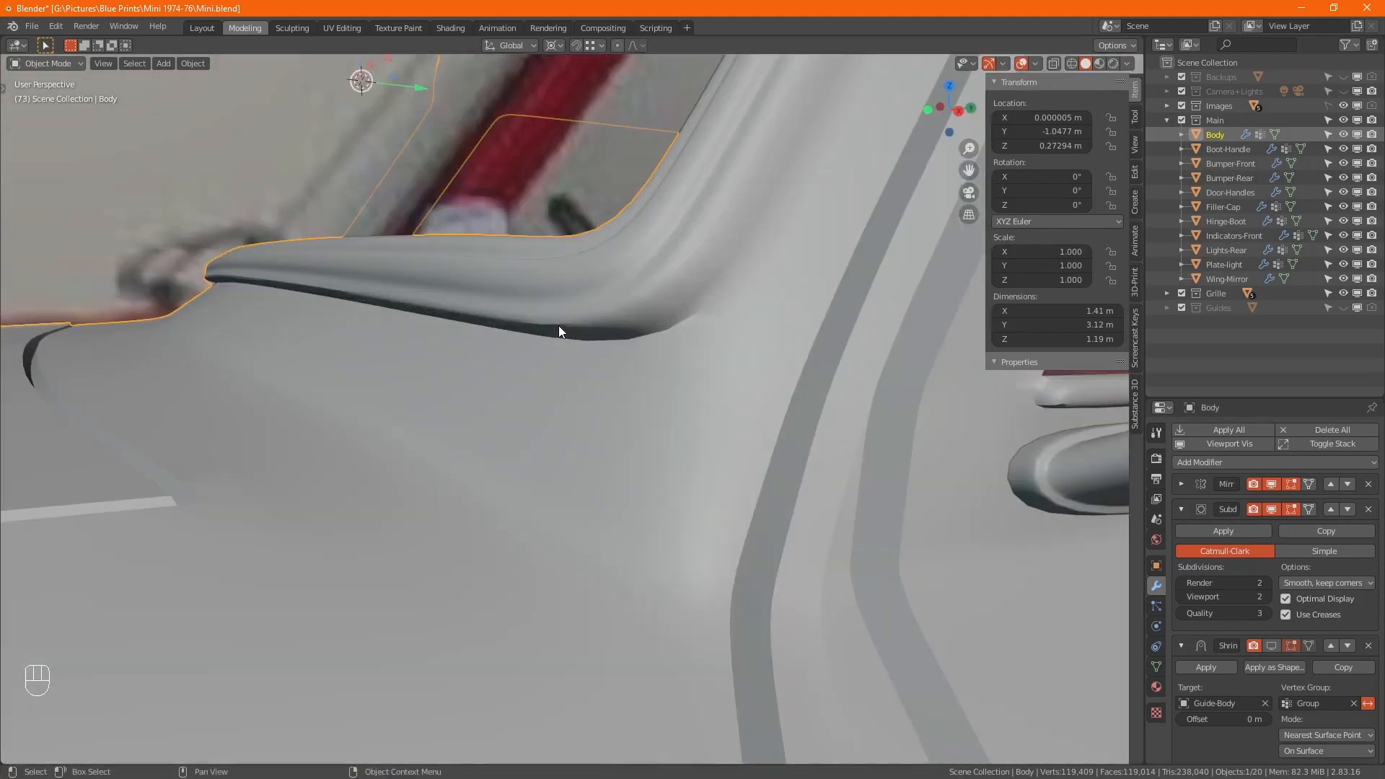
{"action": "key", "text": "Tab"}
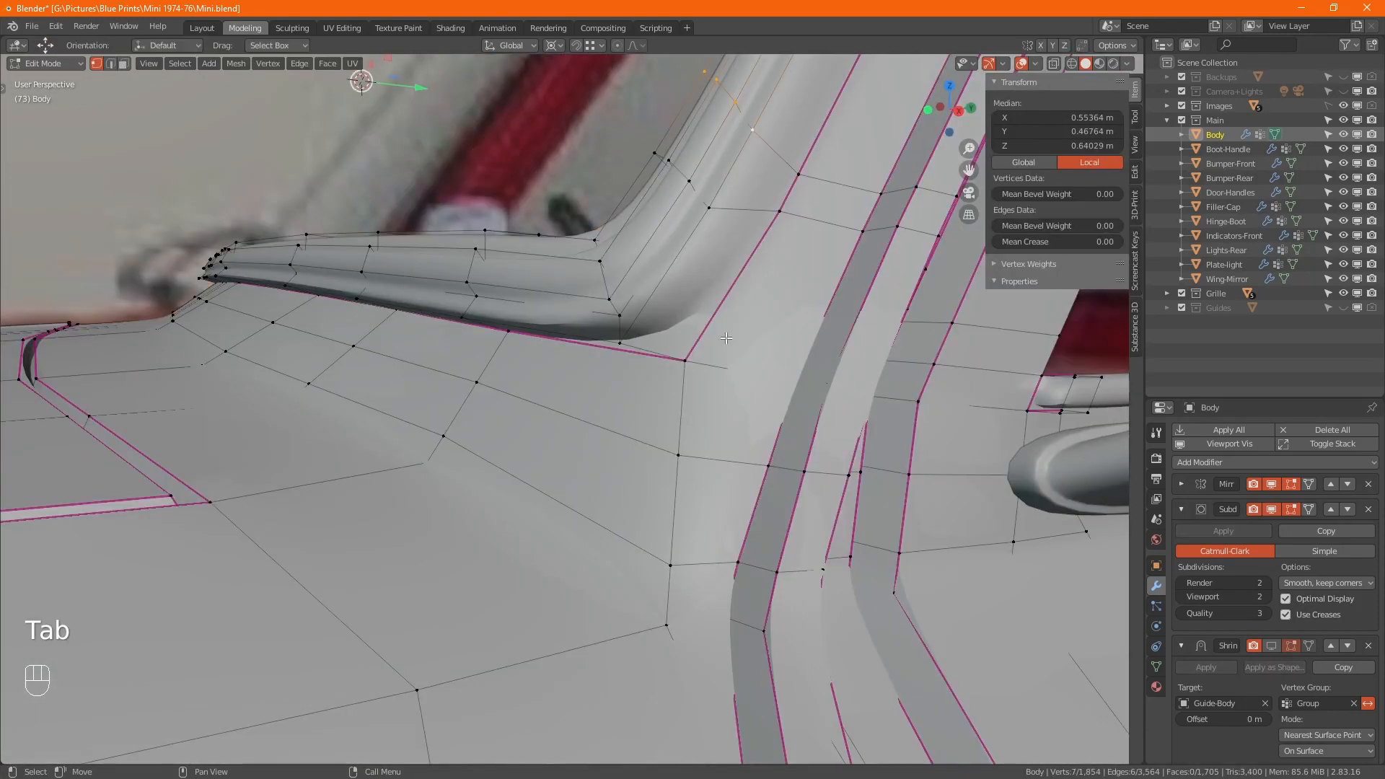
{"action": "left_click", "coordinate": [1268, 510]}
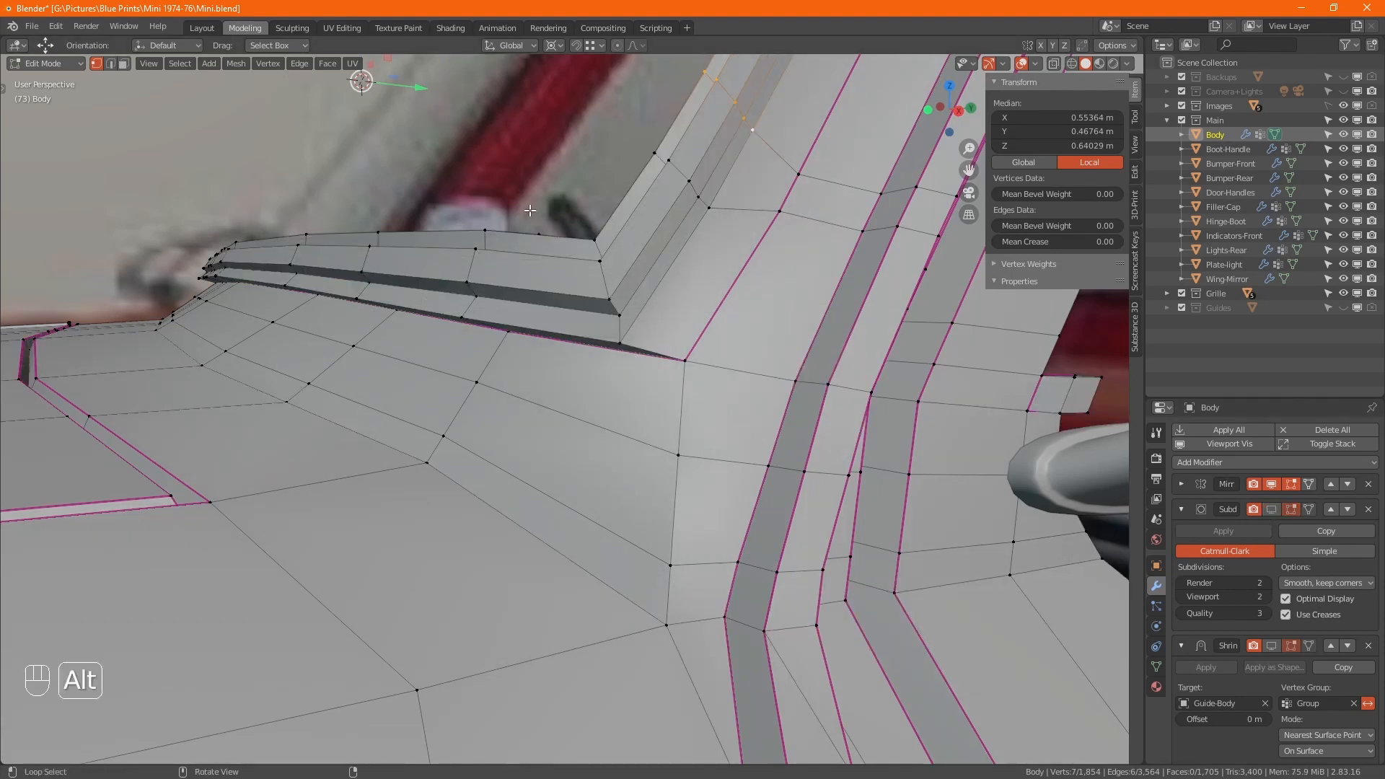
Step: With X-ray on, select the lower windscreen surround strip's vertices and exclude the bonnet edge loops in front of it
{"action": "key", "text": "alt+z"}
{"action": "scroll", "coordinate": [423, 291], "scroll_direction": "down", "scroll_amount": 4}
{"action": "scroll", "coordinate": [424, 291], "scroll_direction": "up", "scroll_amount": 4}
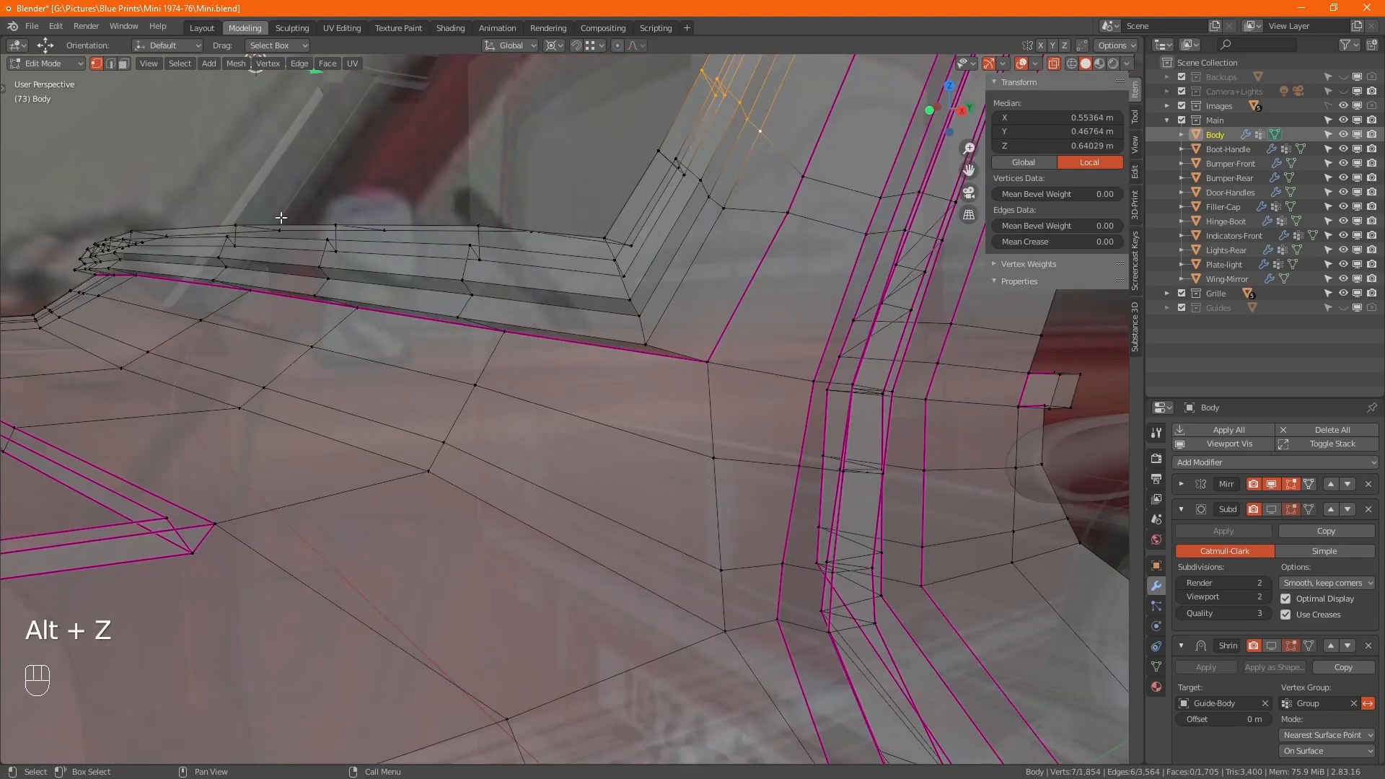
{"action": "left_click_drag", "start_coordinate": [20, 176], "coordinate": [650, 366]}
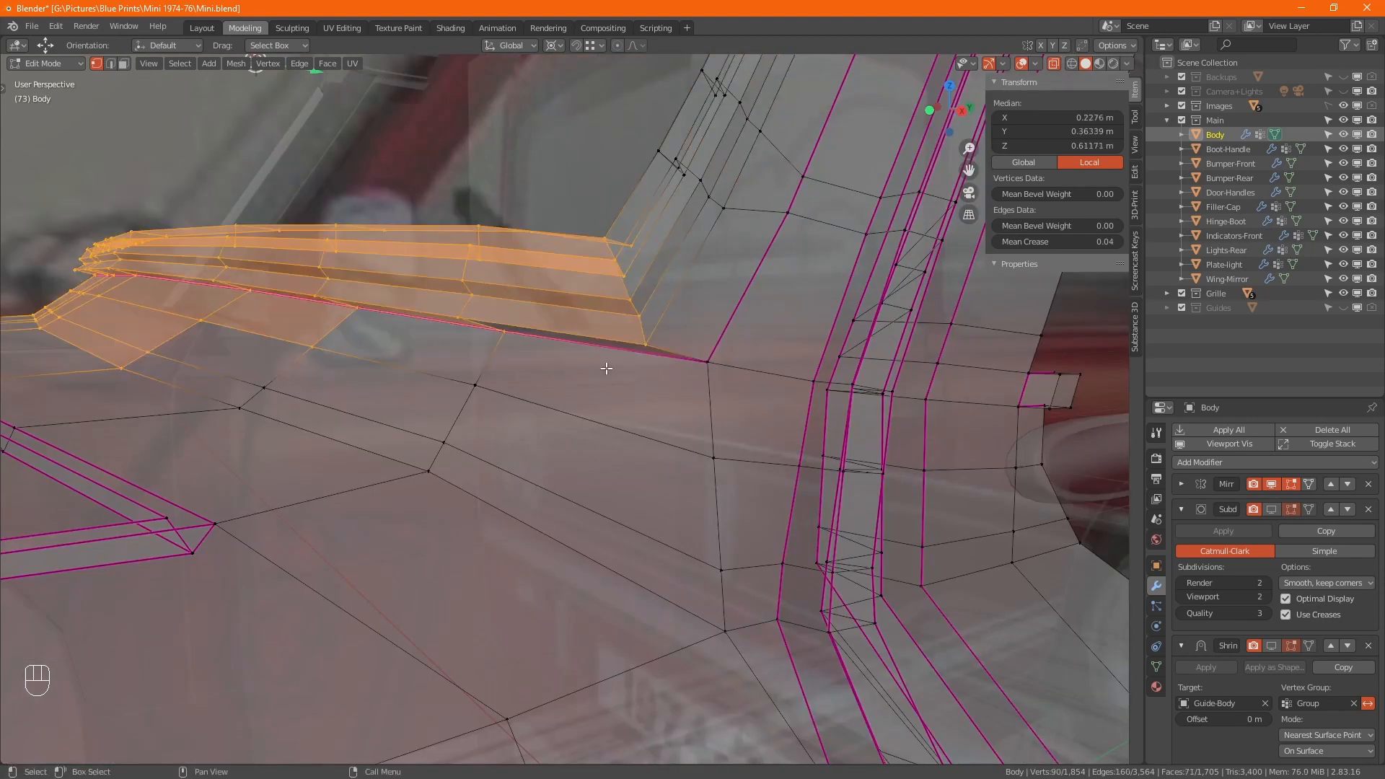
{"action": "left_click", "coordinate": [182, 336], "text": "alt+shift"}
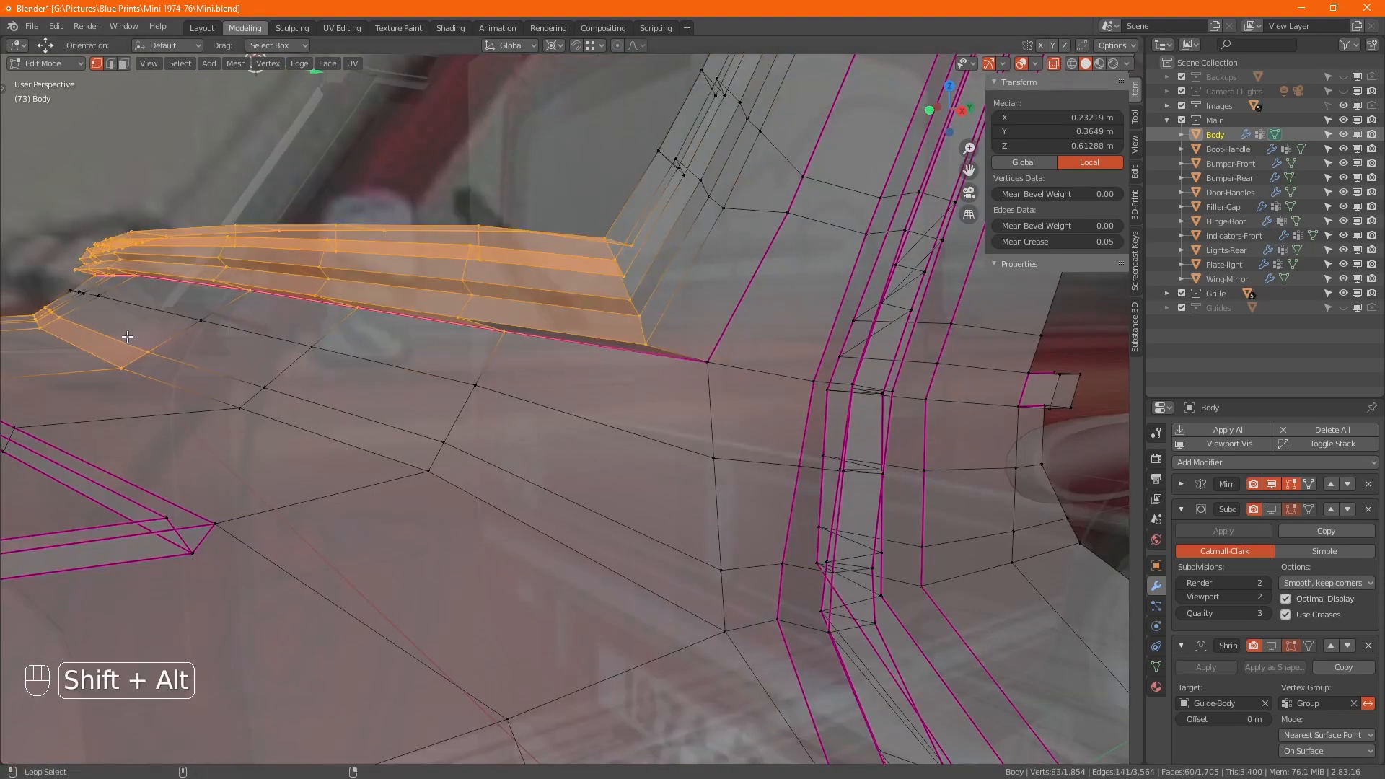
{"action": "left_click", "coordinate": [183, 336], "text": "alt+shift"}
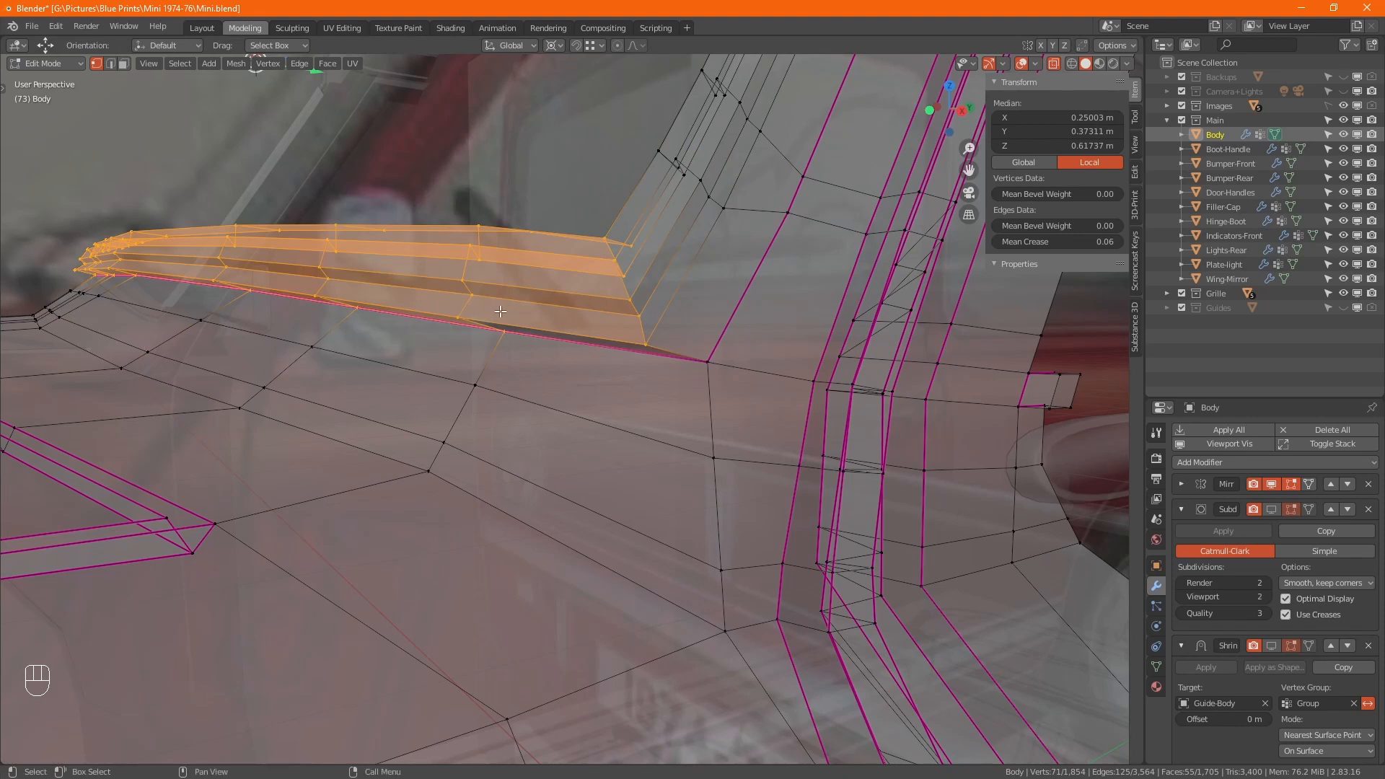
Step: Try moving the selected lower surround strip in side view by about 0.0029 m in Y and 0.004 m in Z
{"action": "key", "text": "KP_3"}
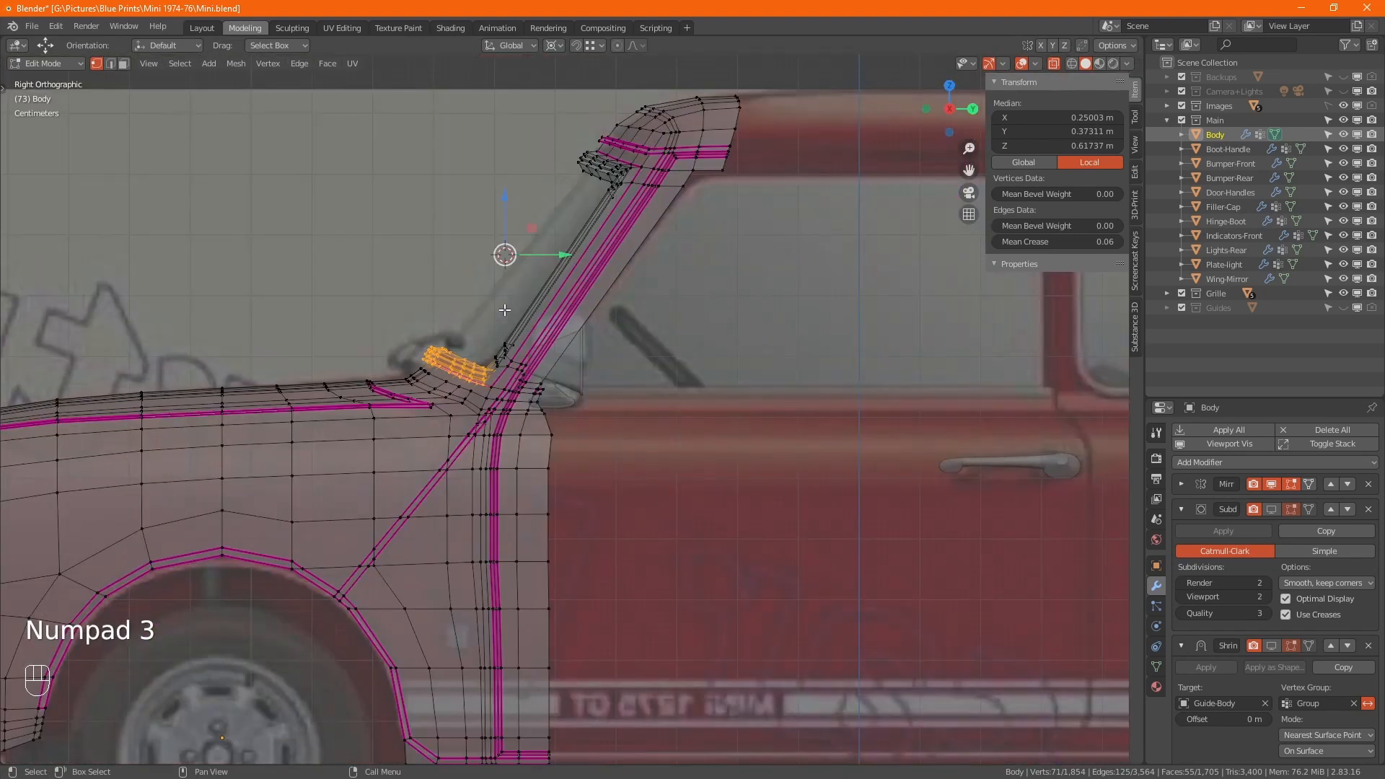
{"action": "scroll", "coordinate": [476, 314], "scroll_direction": "up", "scroll_amount": 4}
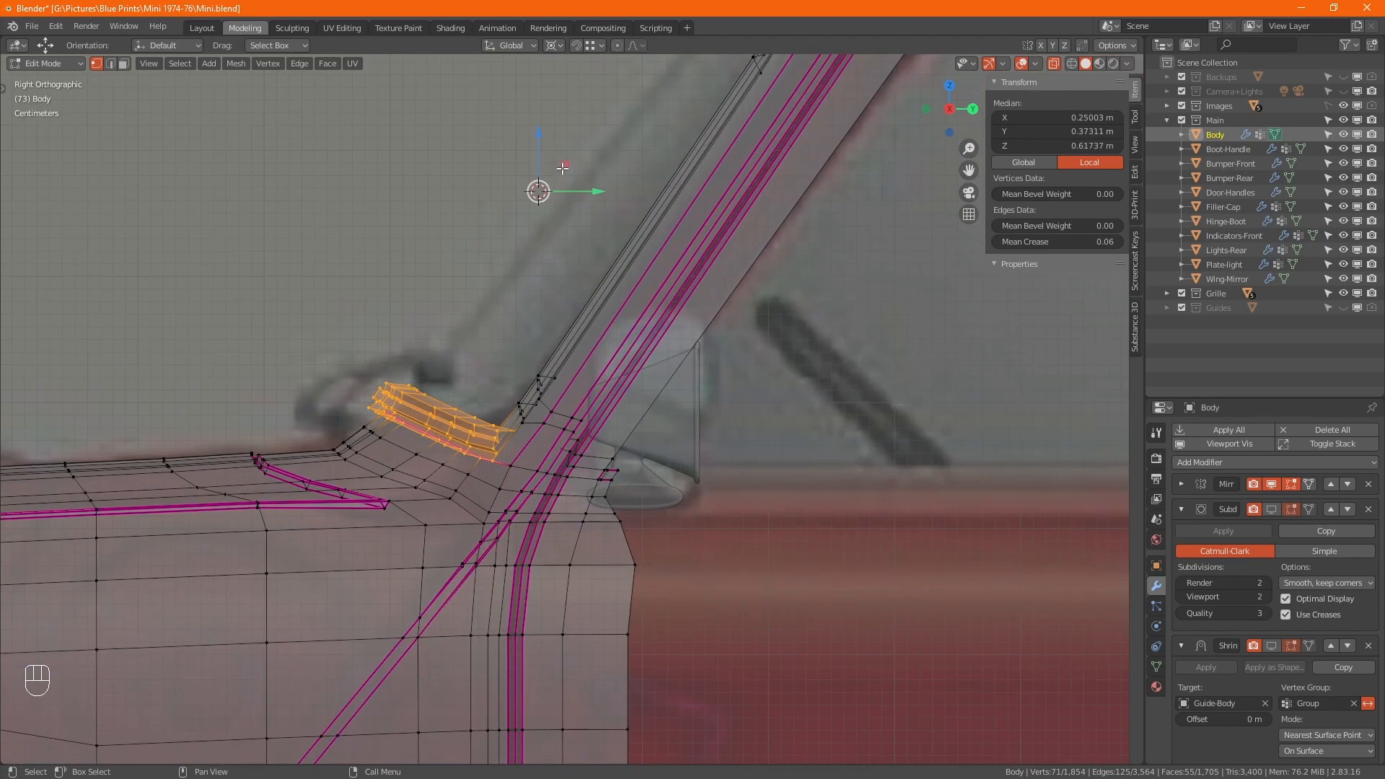
{"action": "left_click_drag", "start_coordinate": [563, 168], "coordinate": [568, 161]}
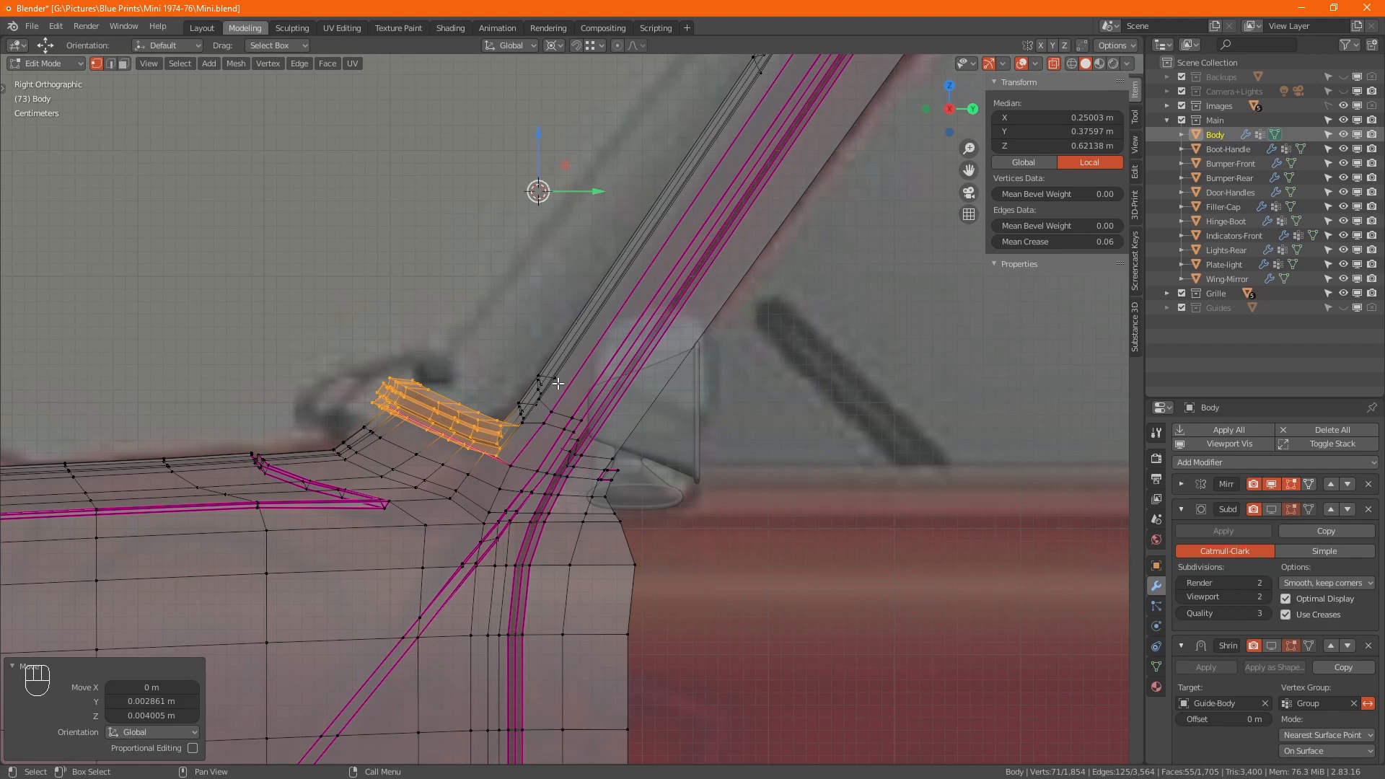
{"action": "left_click_drag", "start_coordinate": [559, 383], "coordinate": [560, 399], "text": "alt"}
{"action": "key", "text": "KP_Decimal"}
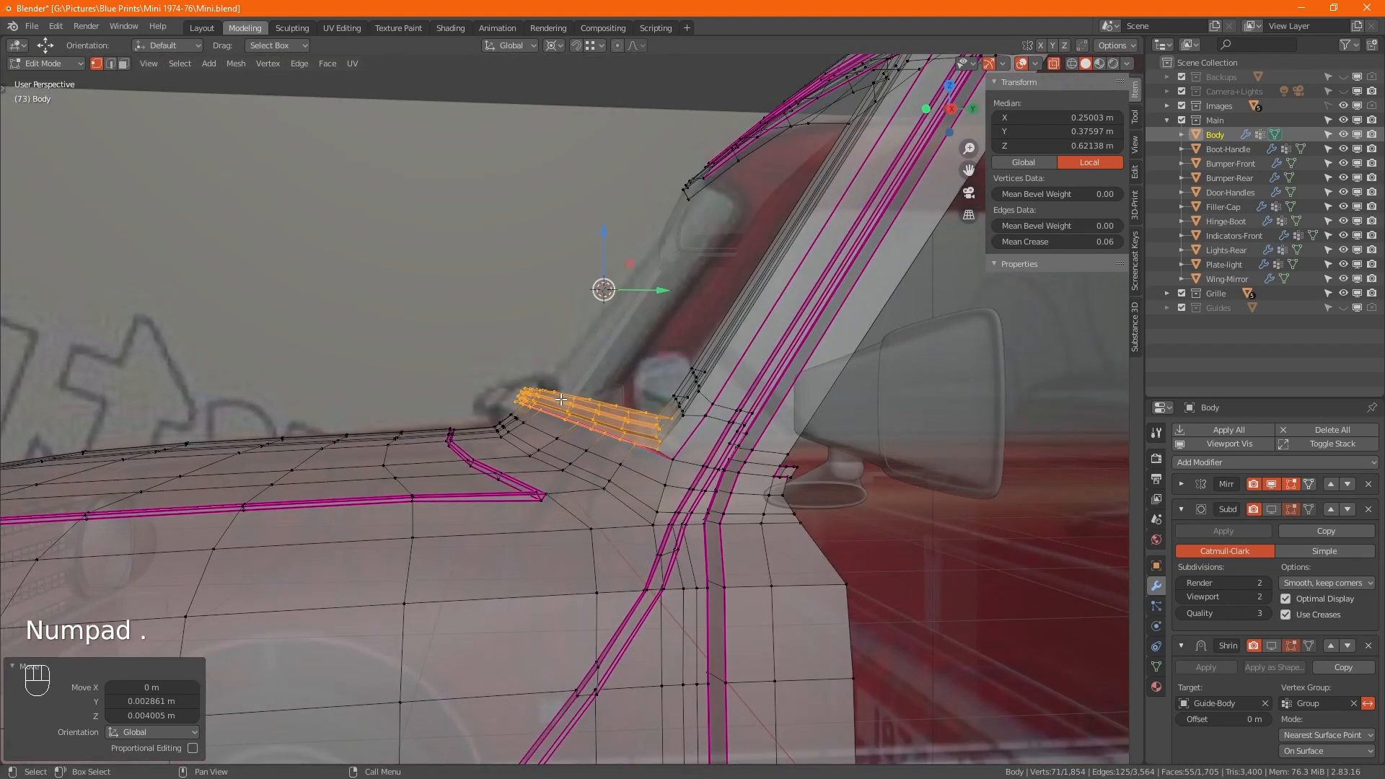
Step: Turn X-ray off, check the shifted lower strip against the body, and undo the last move
{"action": "key", "text": "alt+z"}
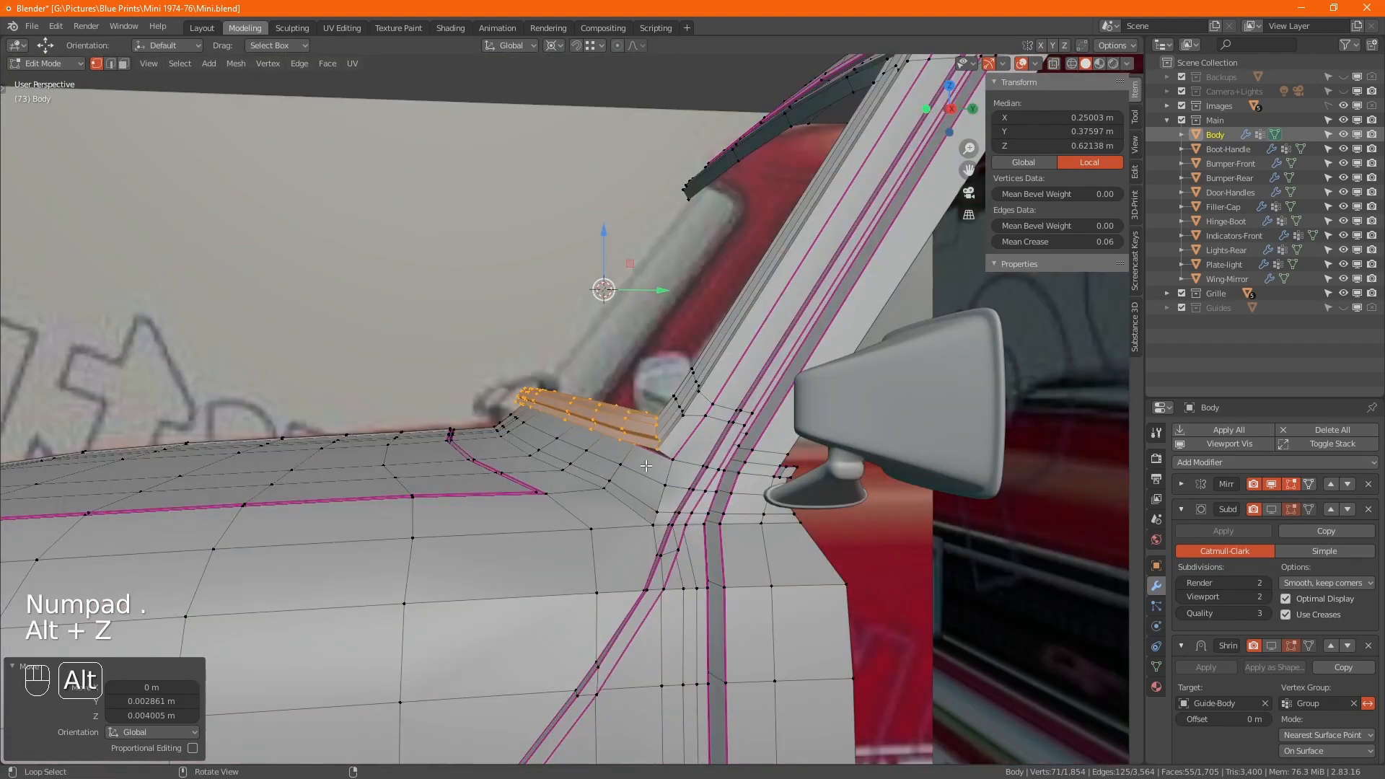
{"action": "left_click_drag", "start_coordinate": [643, 466], "coordinate": [662, 466], "text": "alt"}
{"action": "scroll", "coordinate": [663, 467], "scroll_direction": "up", "scroll_amount": 4}
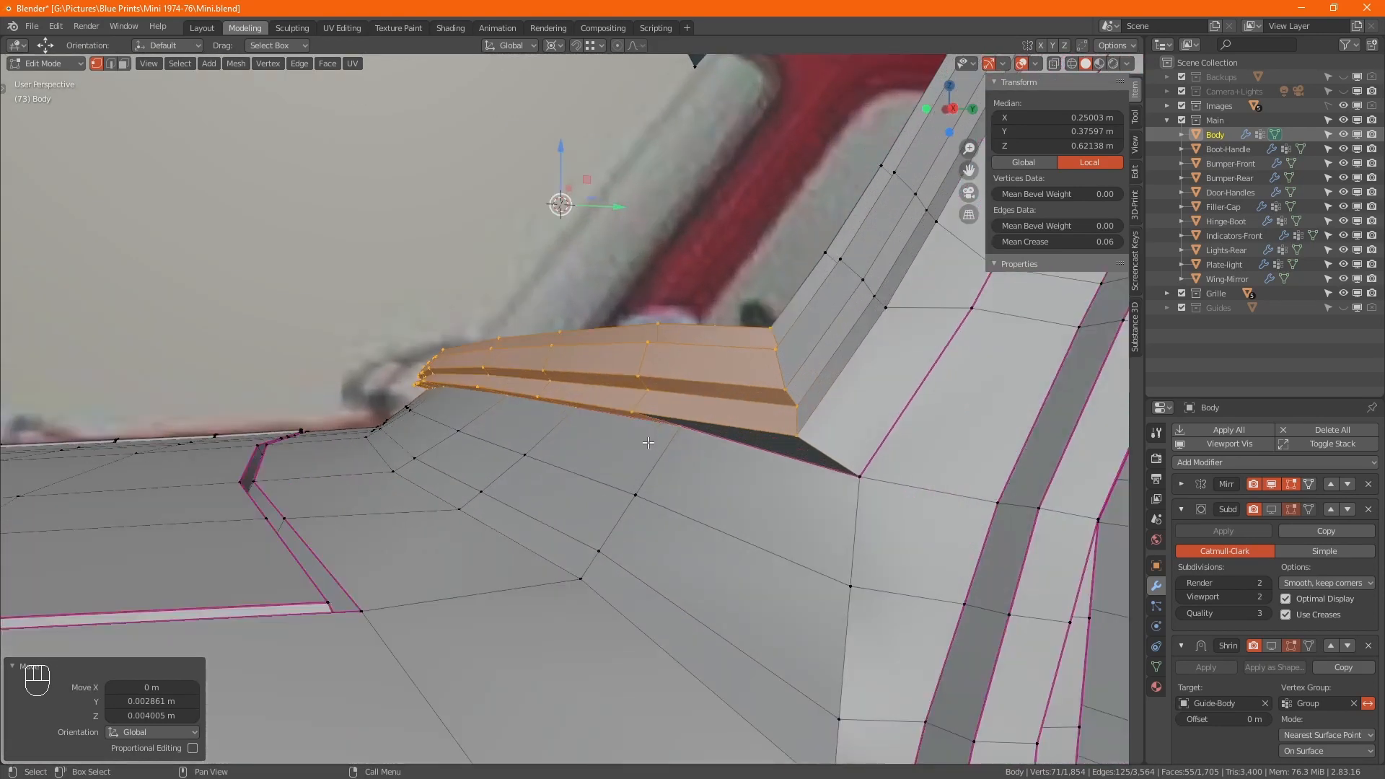
{"action": "left_click_drag", "start_coordinate": [568, 441], "coordinate": [596, 478], "text": "alt"}
{"action": "key", "text": "ctrl+z"}
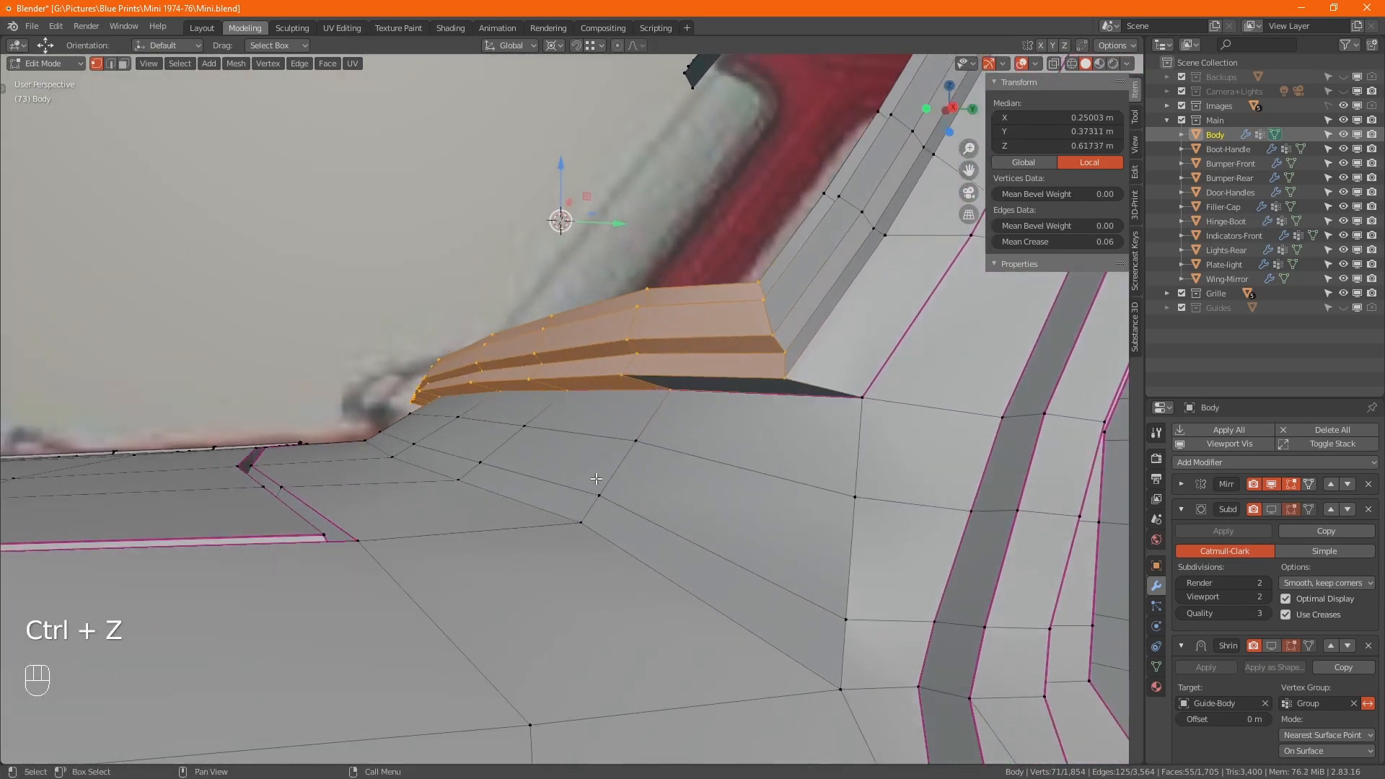
Step: Deselect the strip's outermost edge loop where it meets the bonnet and set the pivot to the active vertex at the strip's centre end
{"action": "left_click", "coordinate": [612, 390], "text": "alt+shift"}
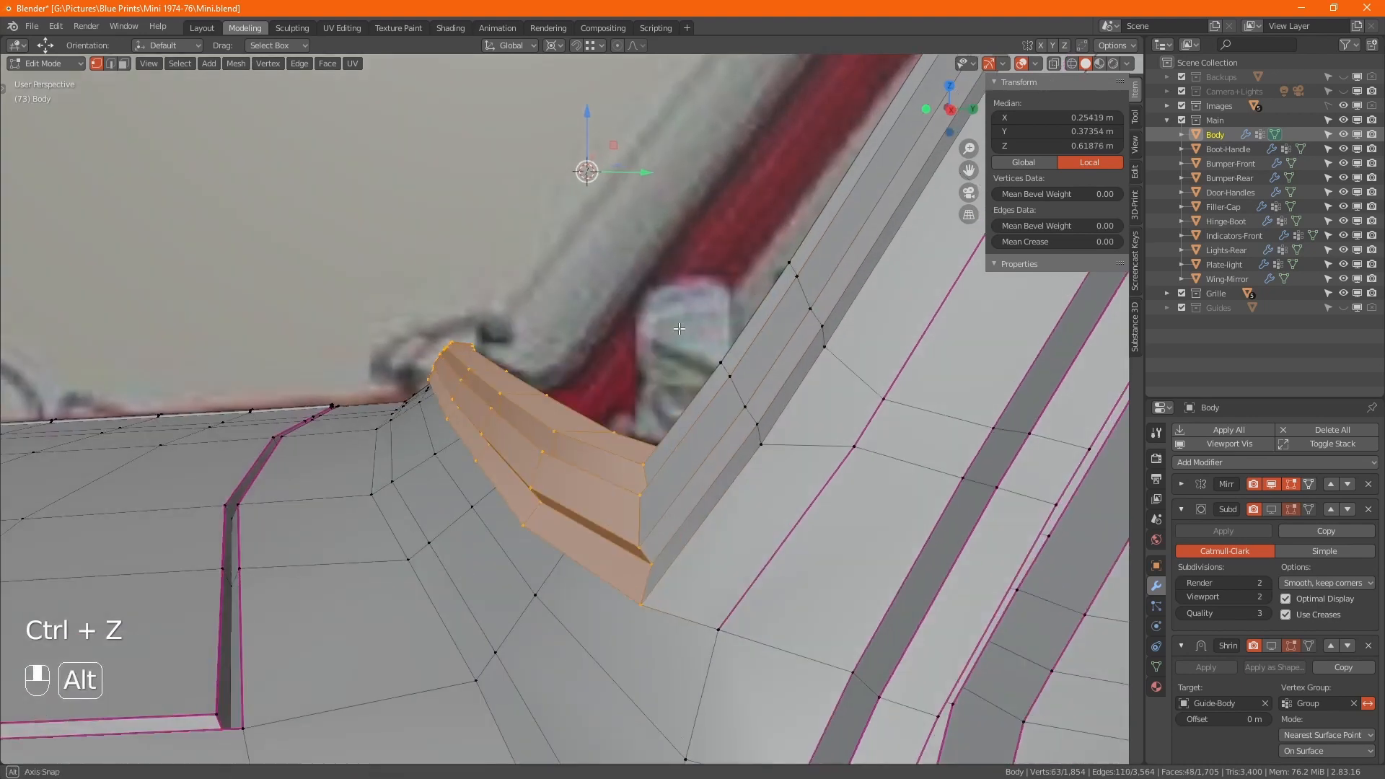
{"action": "left_click_drag", "start_coordinate": [610, 359], "coordinate": [604, 306], "text": "alt"}
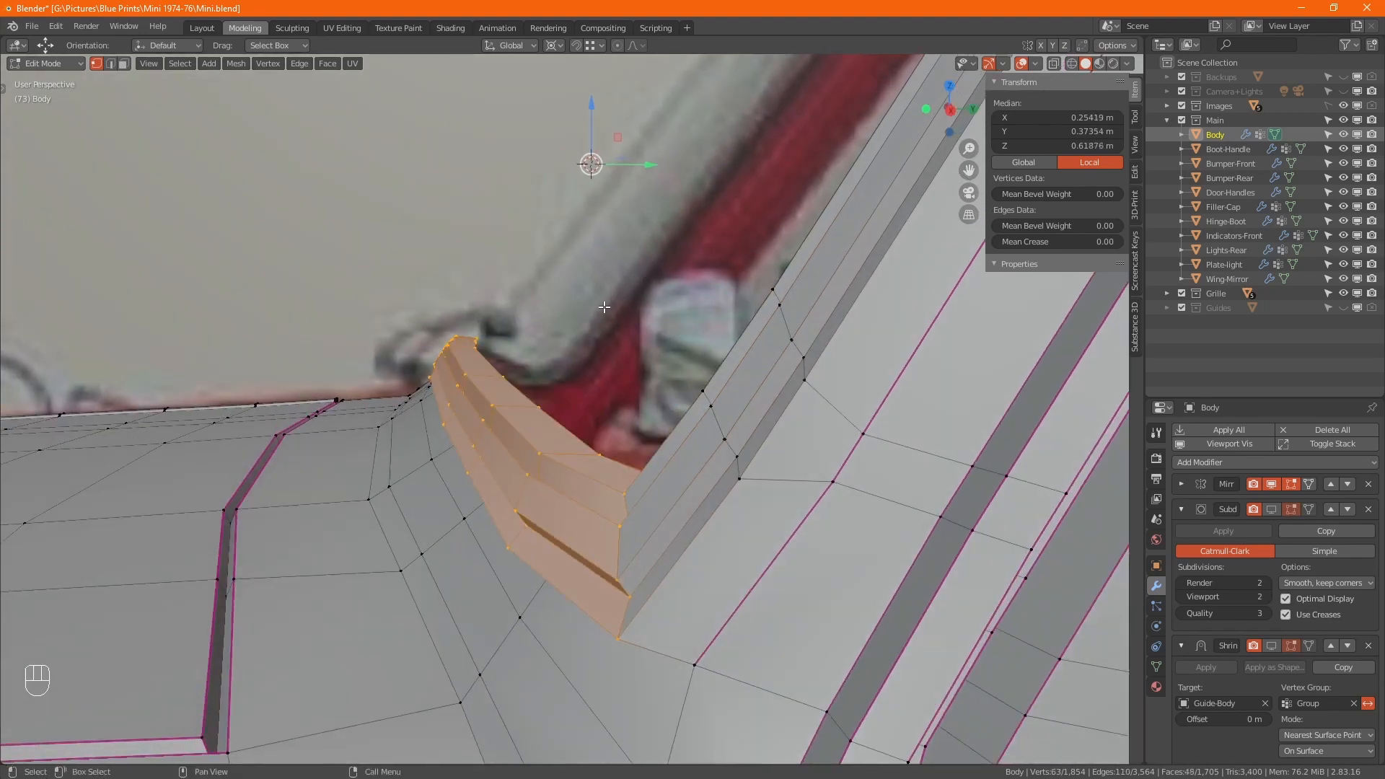
{"action": "left_click", "coordinate": [478, 332], "text": "shift"}
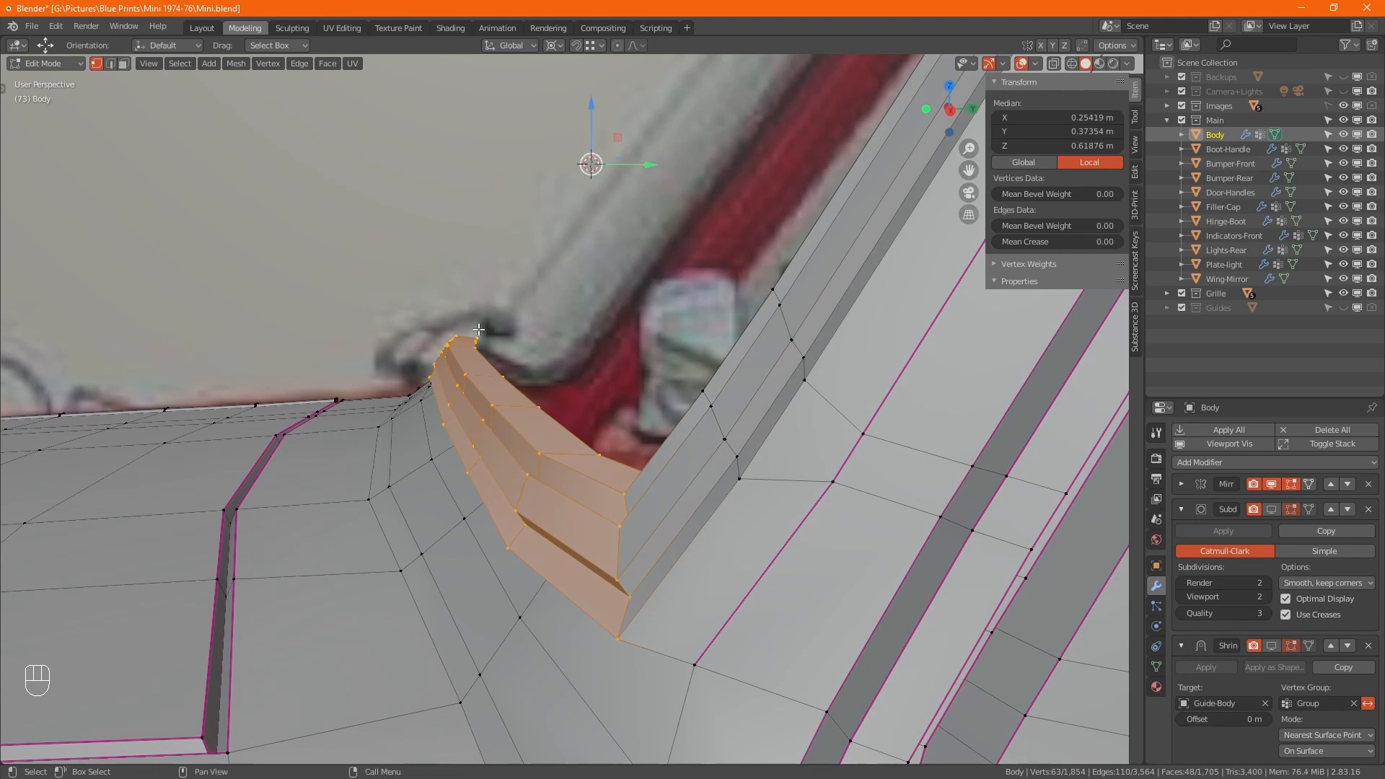
{"action": "key", "text": "period"}
{"action": "left_click", "coordinate": [392, 279]}
Step: Move the selected lower surround strip about 0.0045 m in Y and 0.0052 m in Z
{"action": "left_click_drag", "start_coordinate": [407, 280], "coordinate": [546, 311], "text": "alt"}
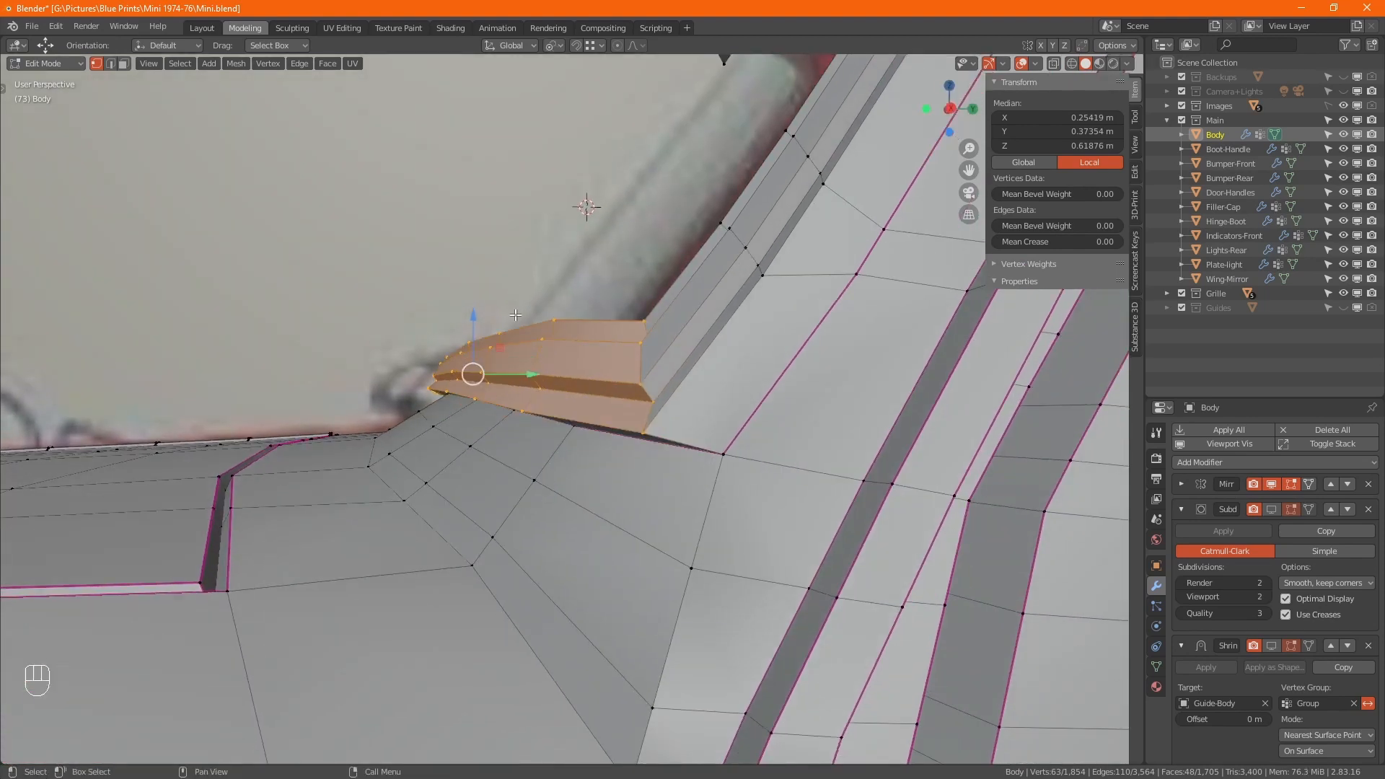
{"action": "left_click_drag", "start_coordinate": [473, 374], "coordinate": [505, 338]}
{"action": "left_click_drag", "start_coordinate": [505, 338], "coordinate": [548, 353], "text": "alt"}
{"action": "middle_click_drag", "start_coordinate": [548, 353], "coordinate": [511, 443]}
Step: Select the windscreen opening's innermost edge loop and move it about 0.0053 m in Y and -0.0016 m in Z
{"action": "left_click_drag", "start_coordinate": [511, 444], "coordinate": [359, 352], "text": "alt"}
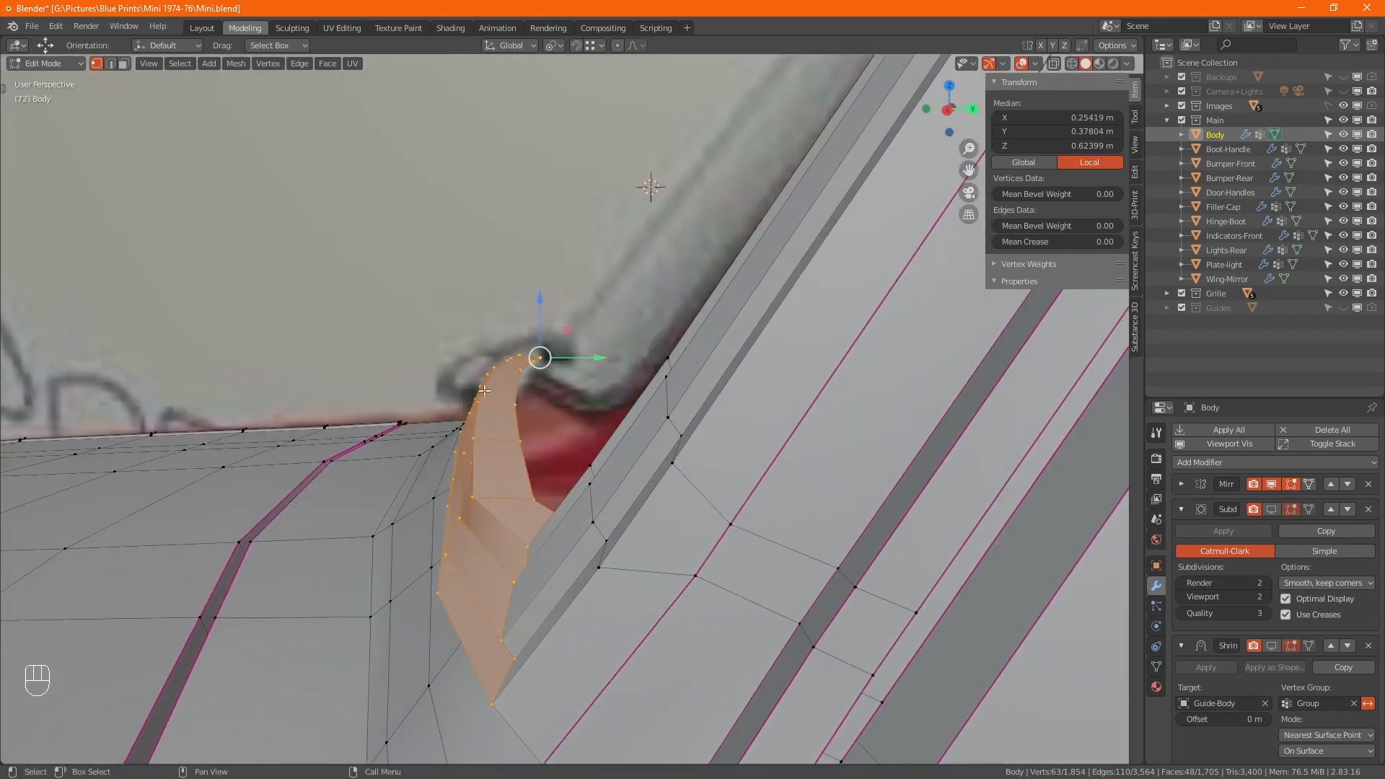
{"action": "left_click", "coordinate": [527, 453], "text": "alt"}
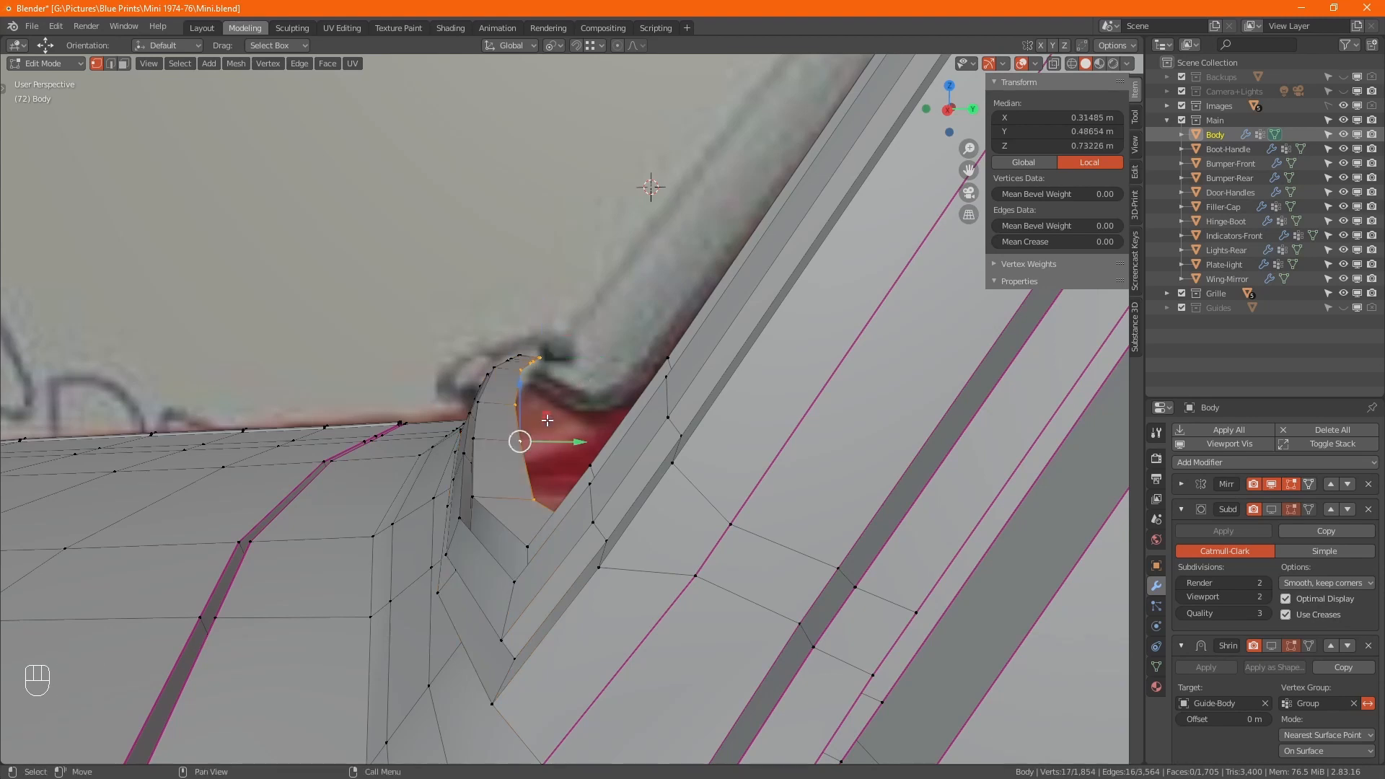
{"action": "left_click_drag", "start_coordinate": [547, 417], "coordinate": [568, 422]}
Step: Check the windscreen surround from inside and outside the car, and save the file
{"action": "scroll", "coordinate": [568, 422], "scroll_direction": "down", "scroll_amount": 4}
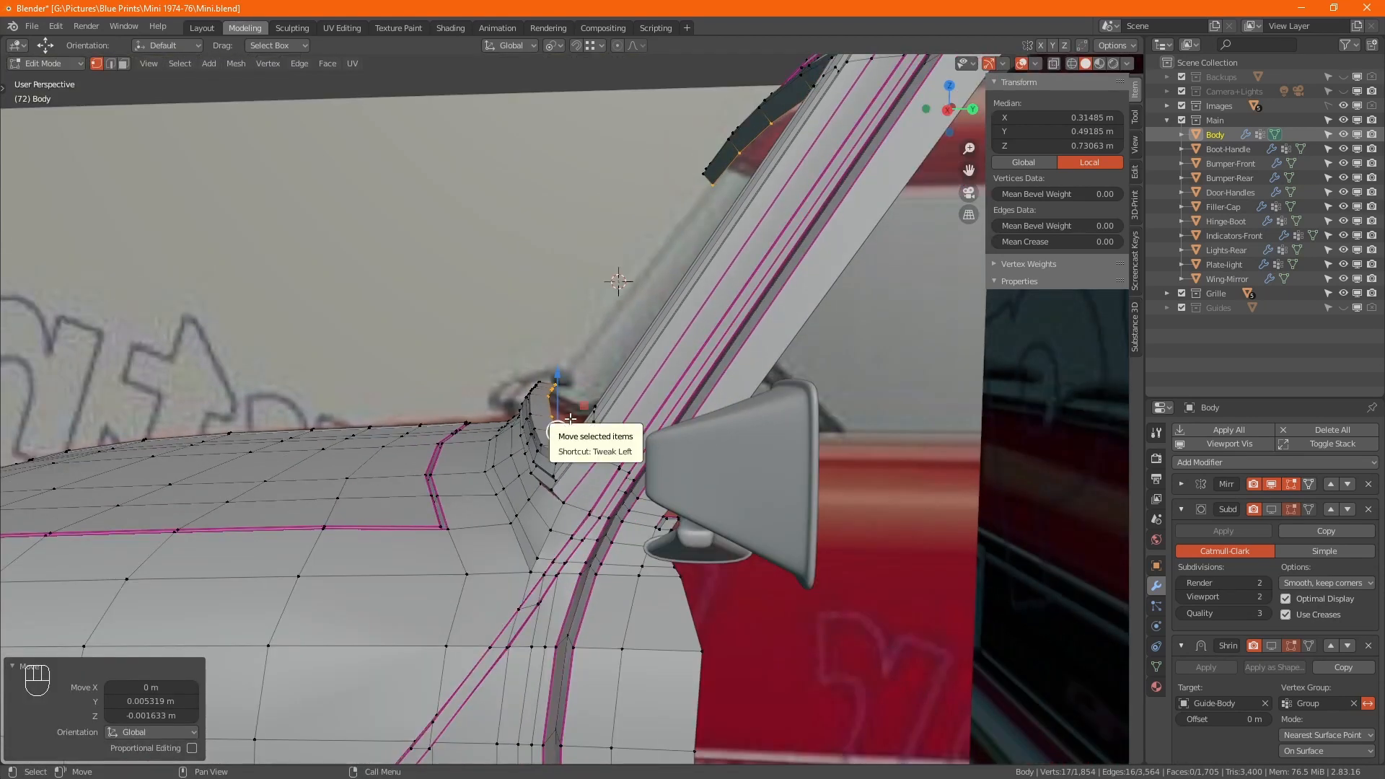
{"action": "scroll", "coordinate": [570, 419], "scroll_direction": "down", "scroll_amount": 5}
{"action": "middle_click_drag", "start_coordinate": [570, 419], "coordinate": [614, 415], "text": "alt"}
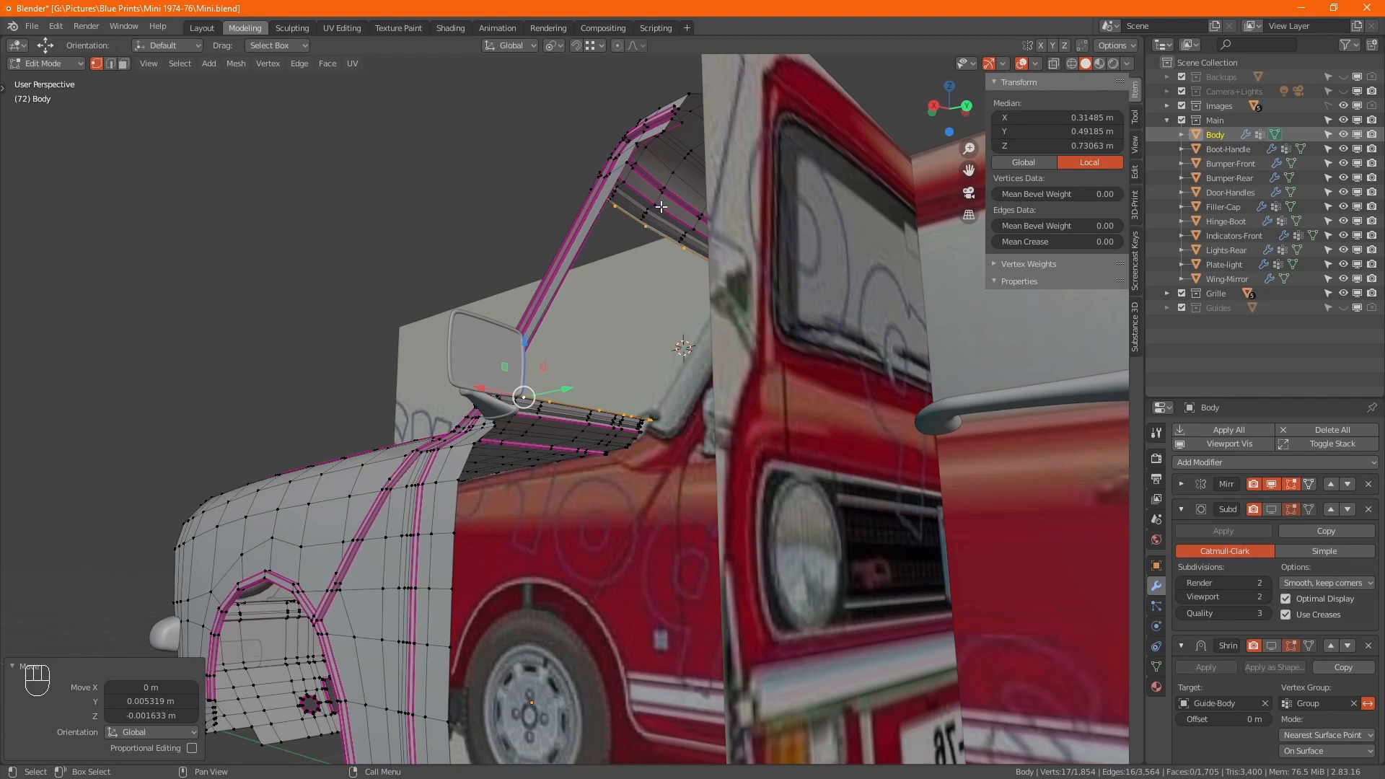
{"action": "middle_click_drag", "start_coordinate": [528, 409], "coordinate": [630, 437], "text": "alt"}
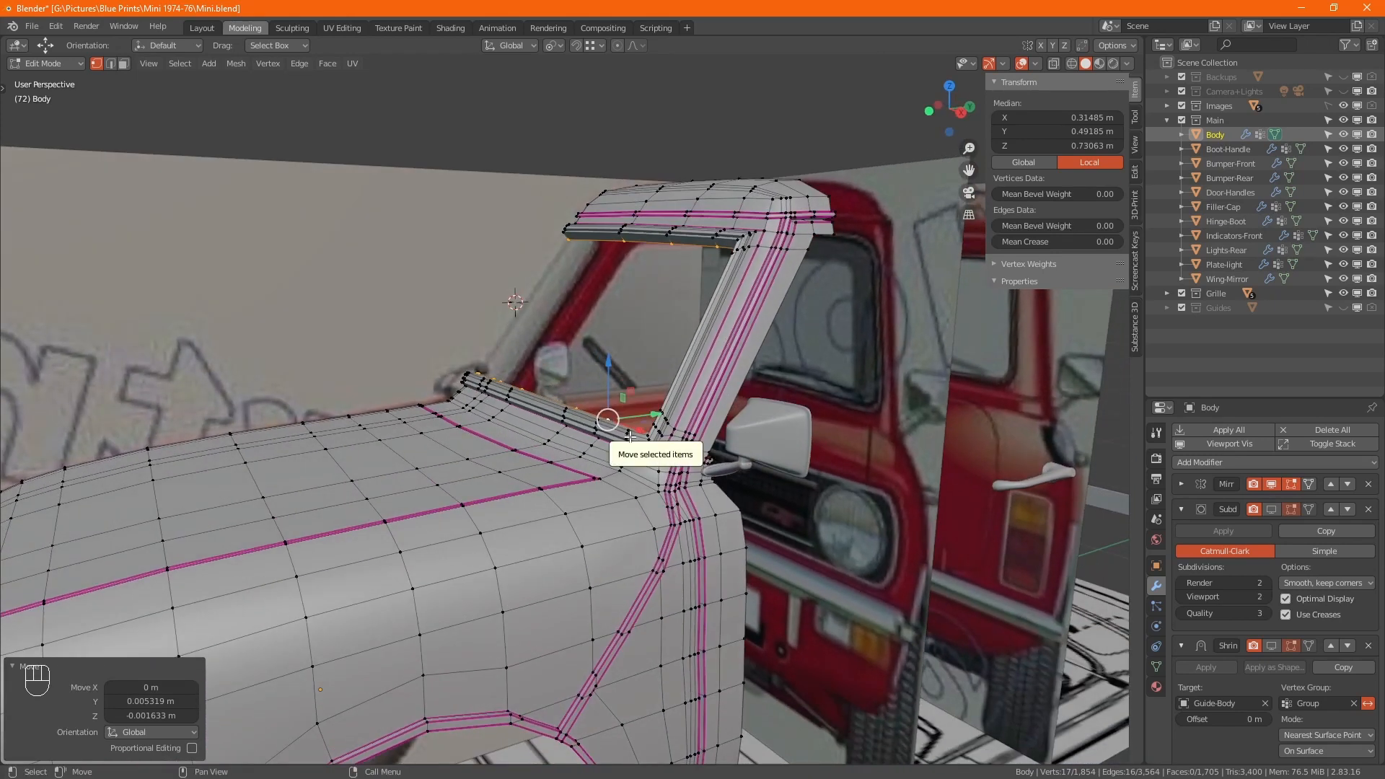
{"action": "middle_click_drag", "start_coordinate": [520, 454], "coordinate": [479, 440], "text": "alt"}
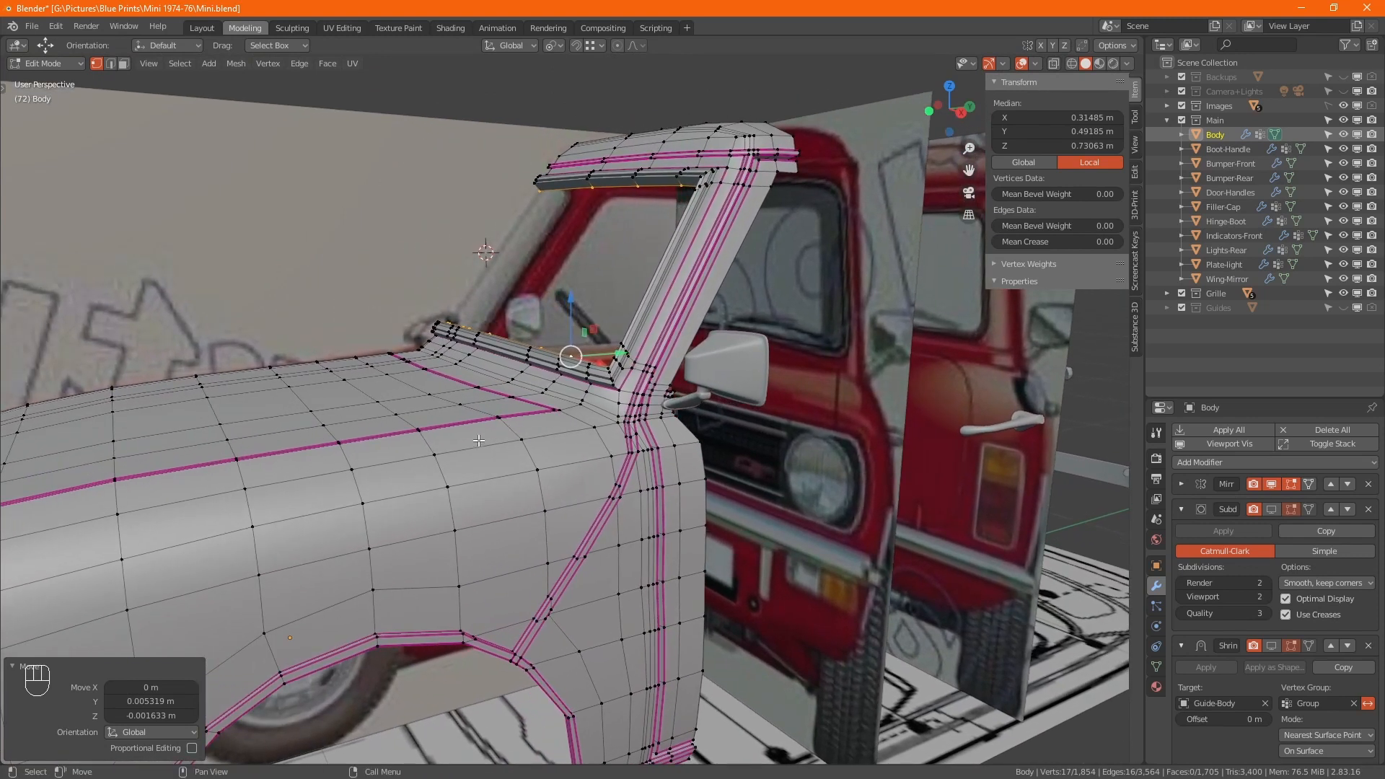
{"action": "key", "text": "ctrl"}
{"action": "key", "text": "ctrl+s"}
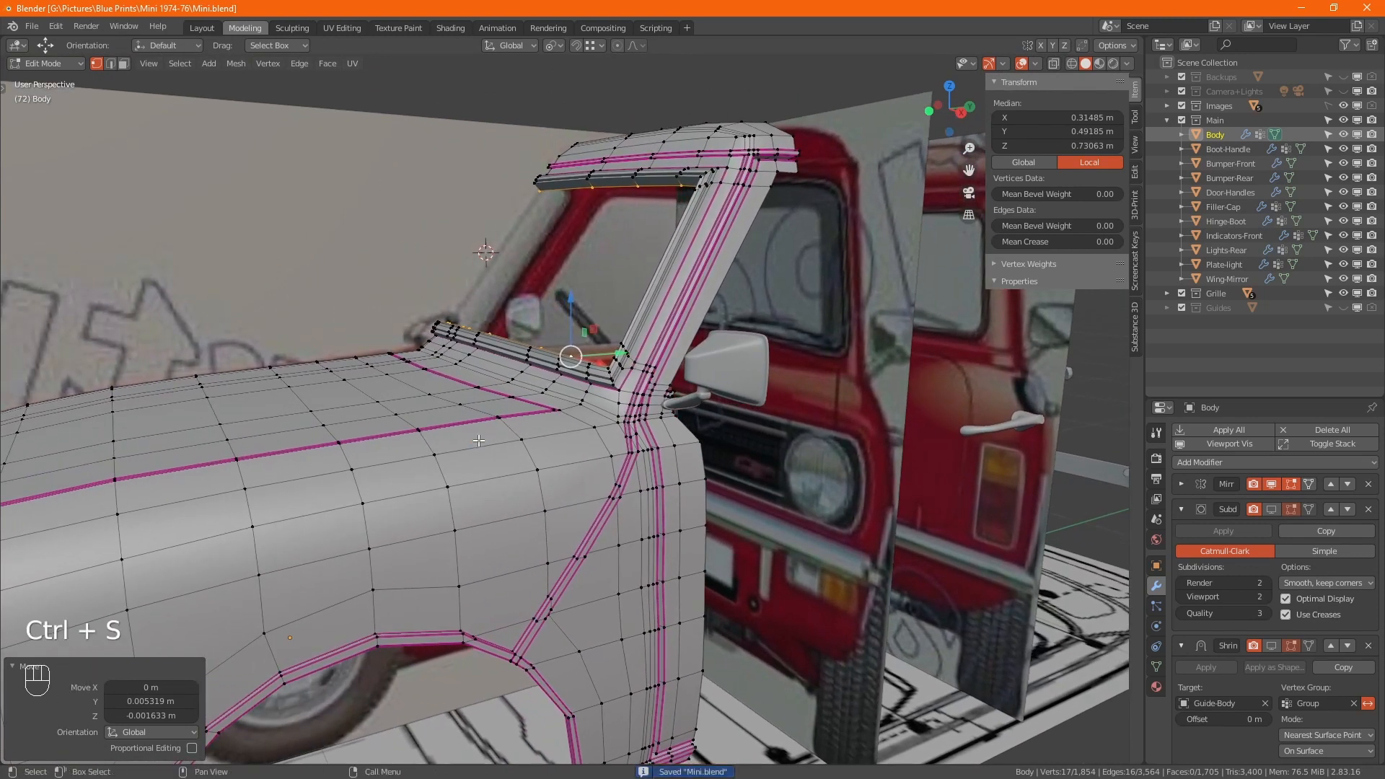